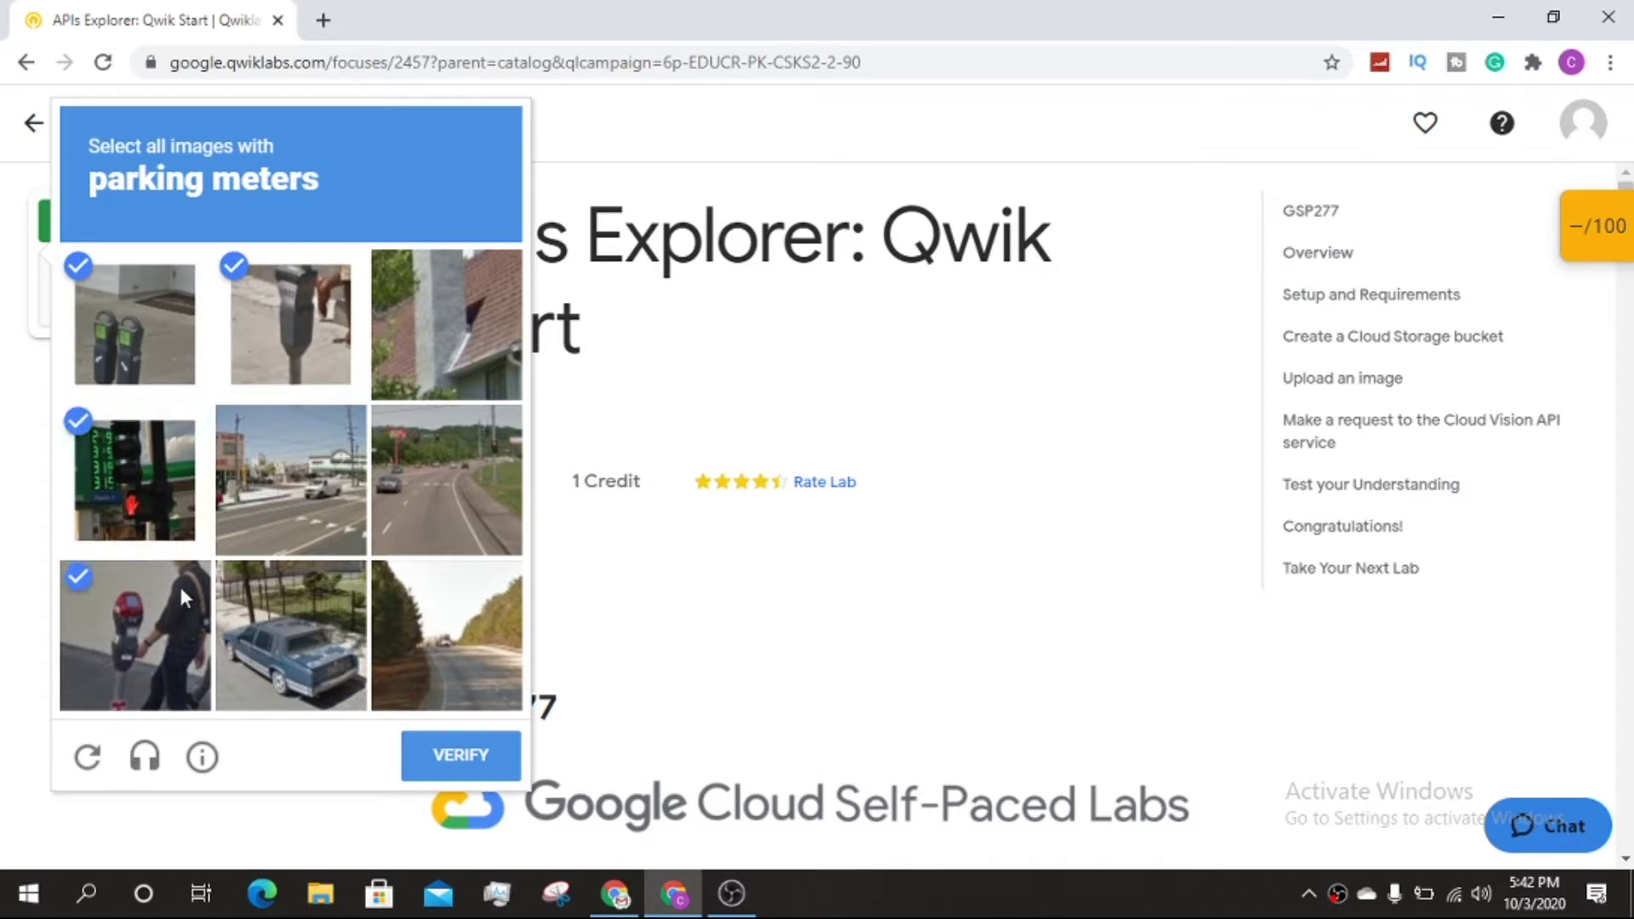
Step: Submit the image verification, start the lab using the subscription, and open the Google Console
left_click(483, 763)
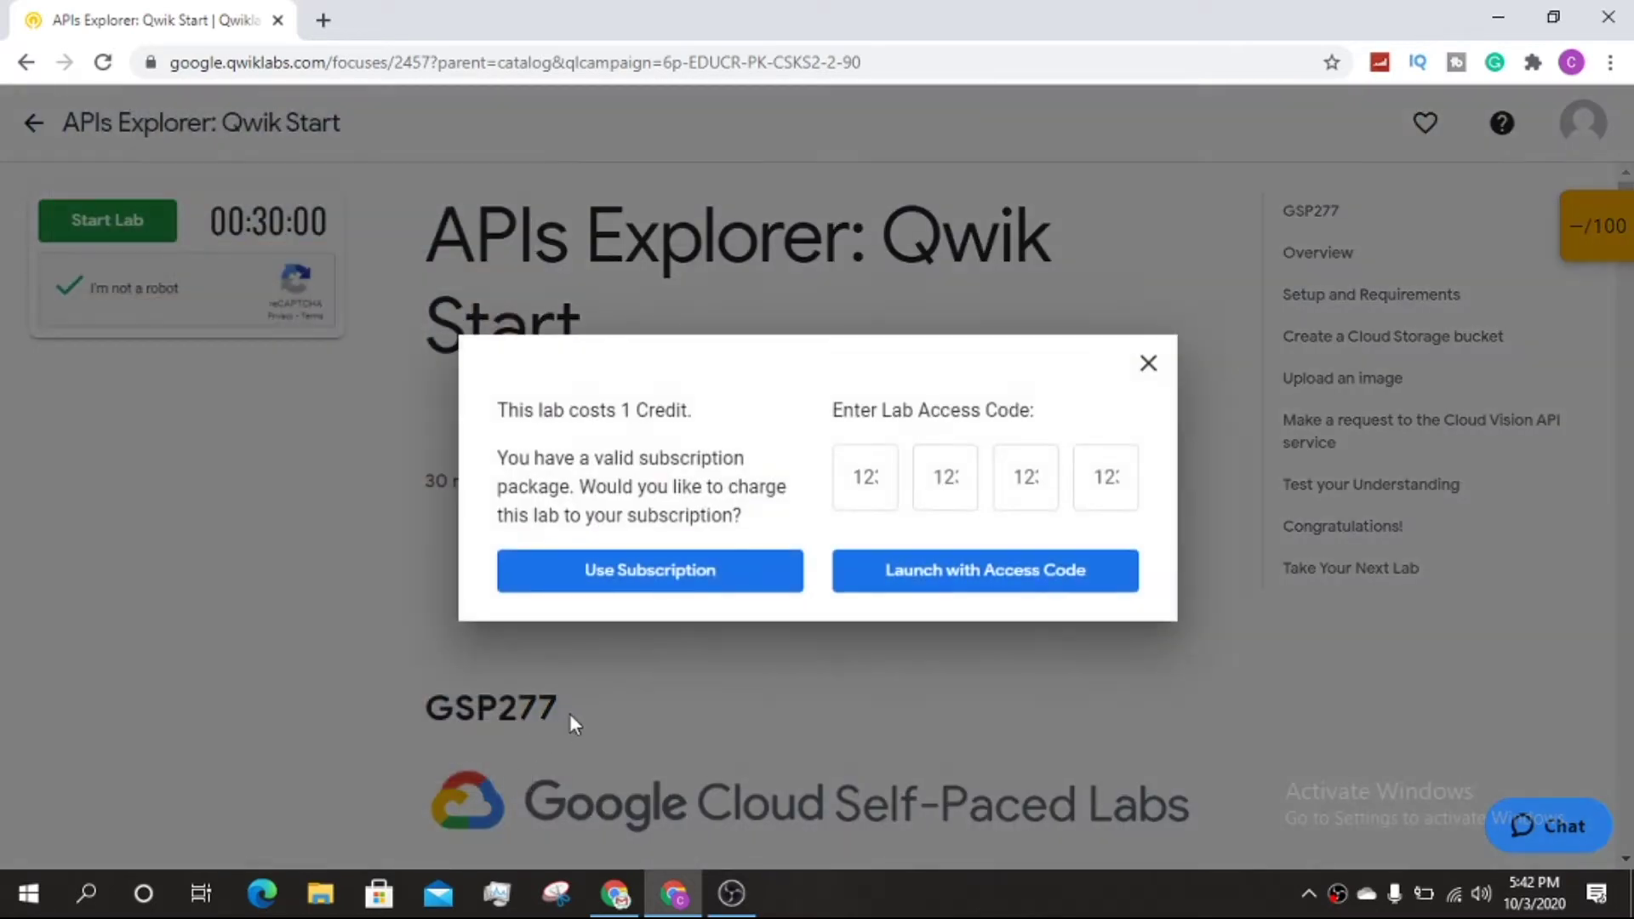
left_click(592, 575)
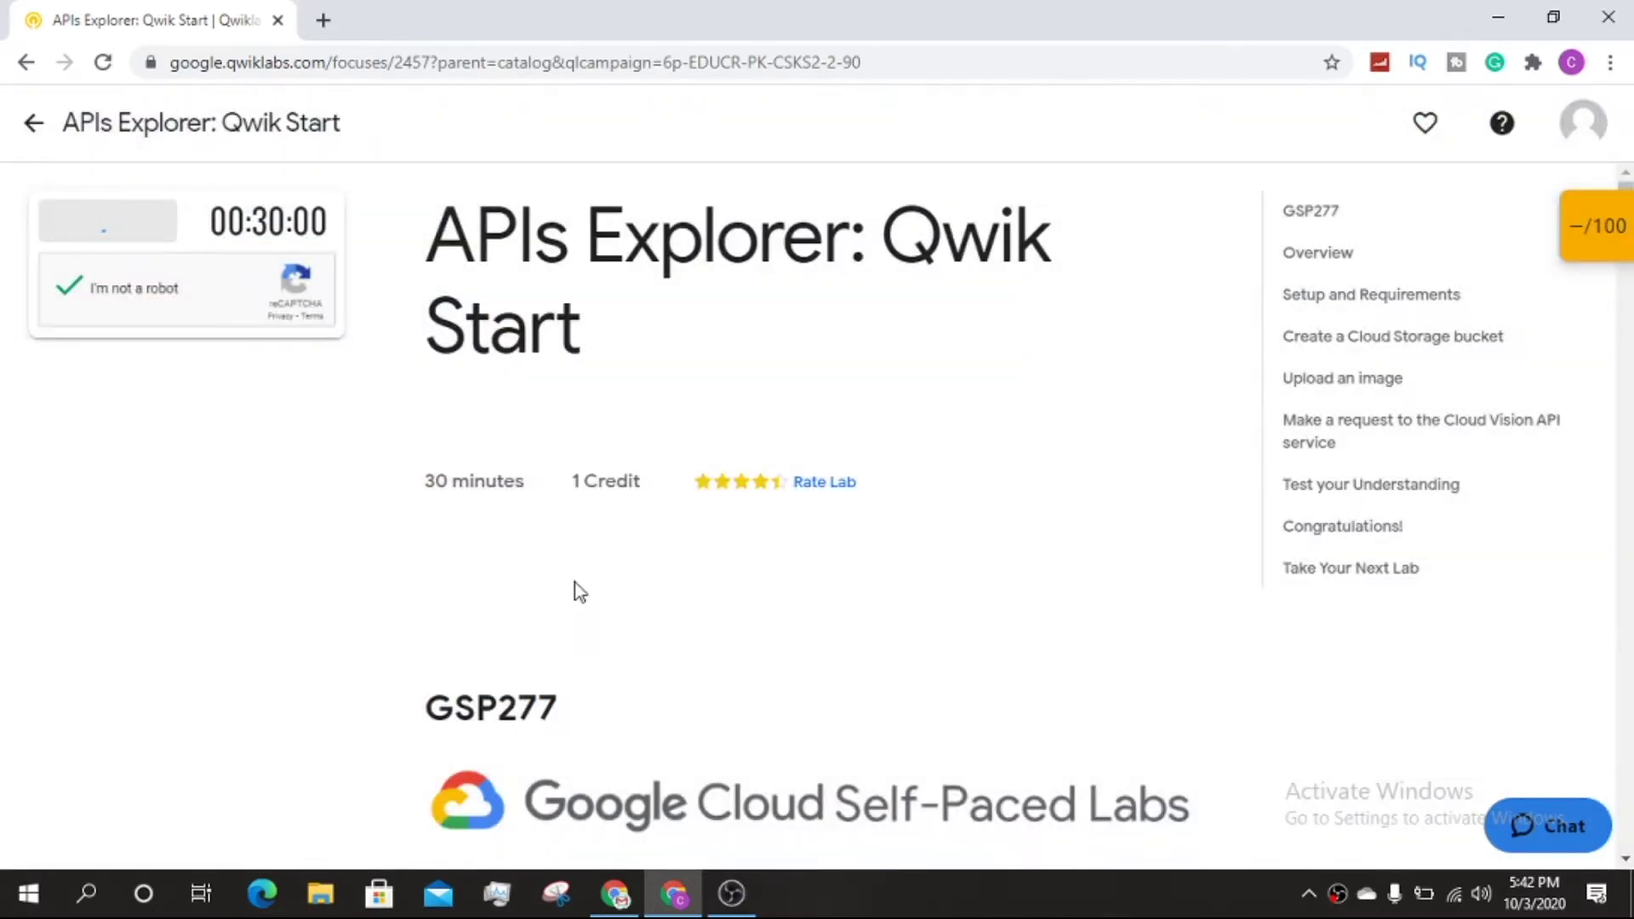
left_click(271, 393)
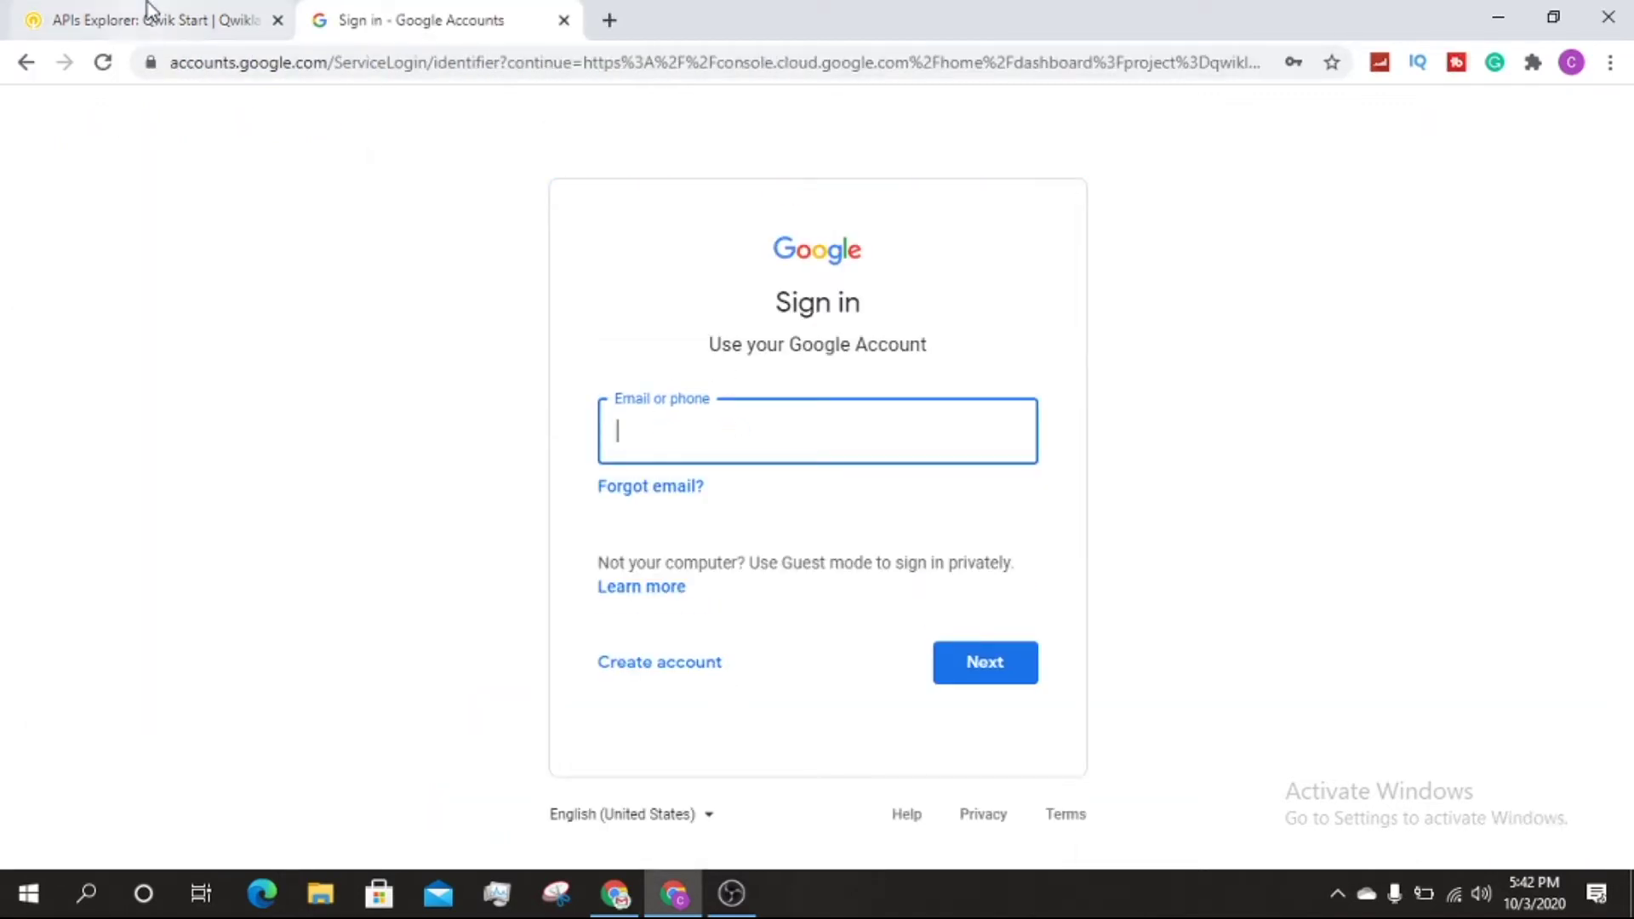
Step: Copy the lab's username and submit it as the account on the Google sign-in page
left_click(225, 19)
left_click(307, 489)
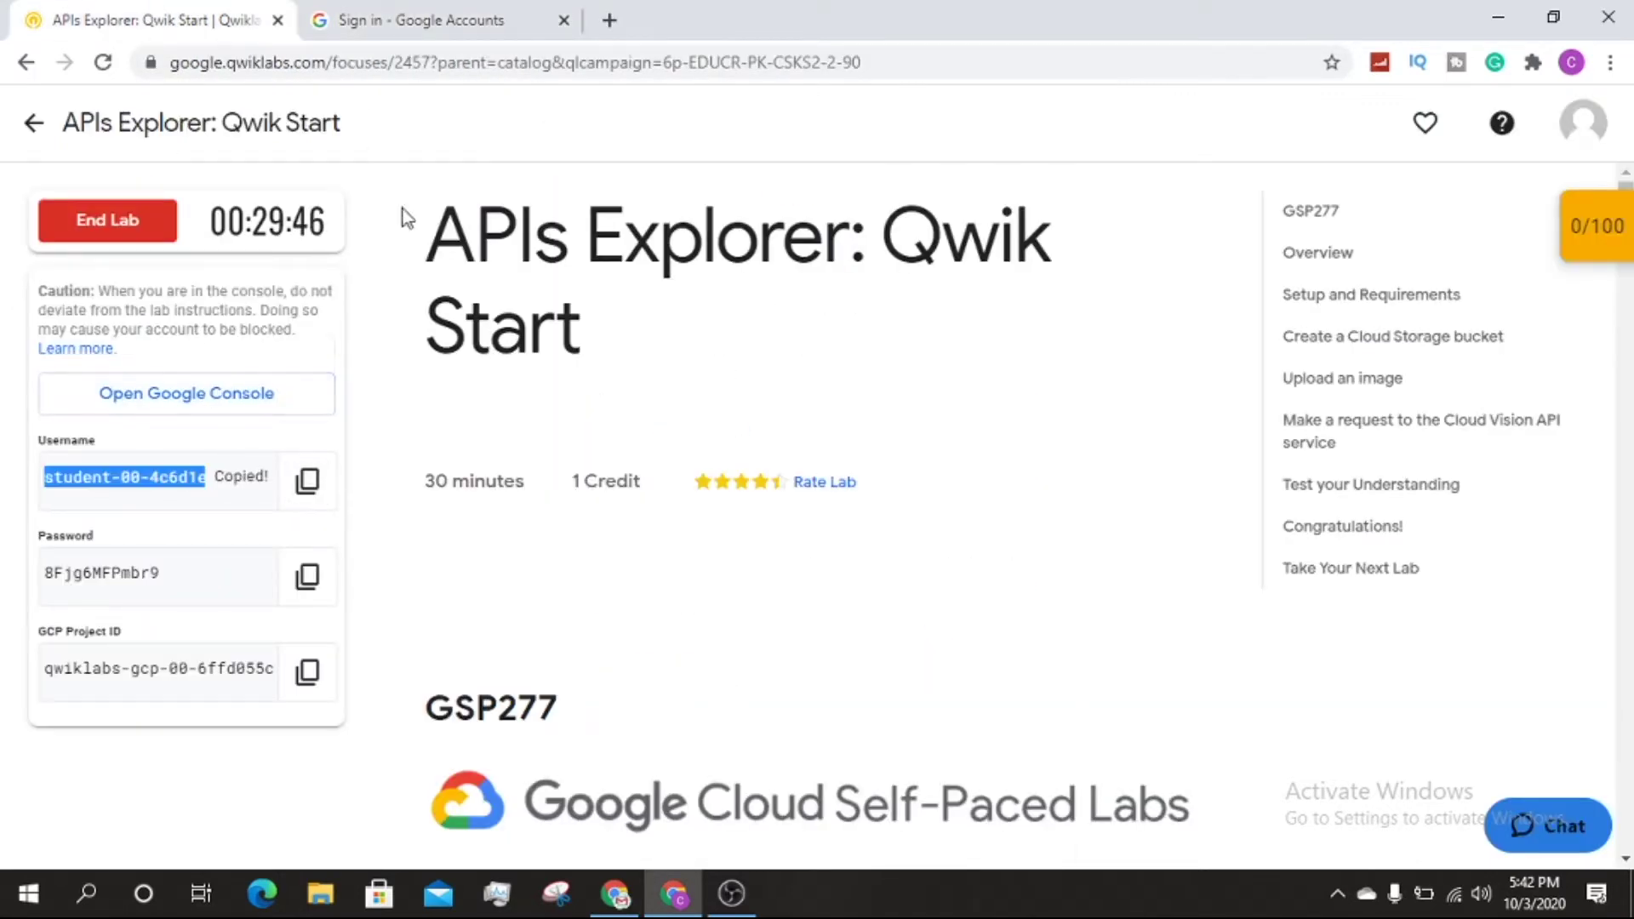
key("ctrl+Tab")
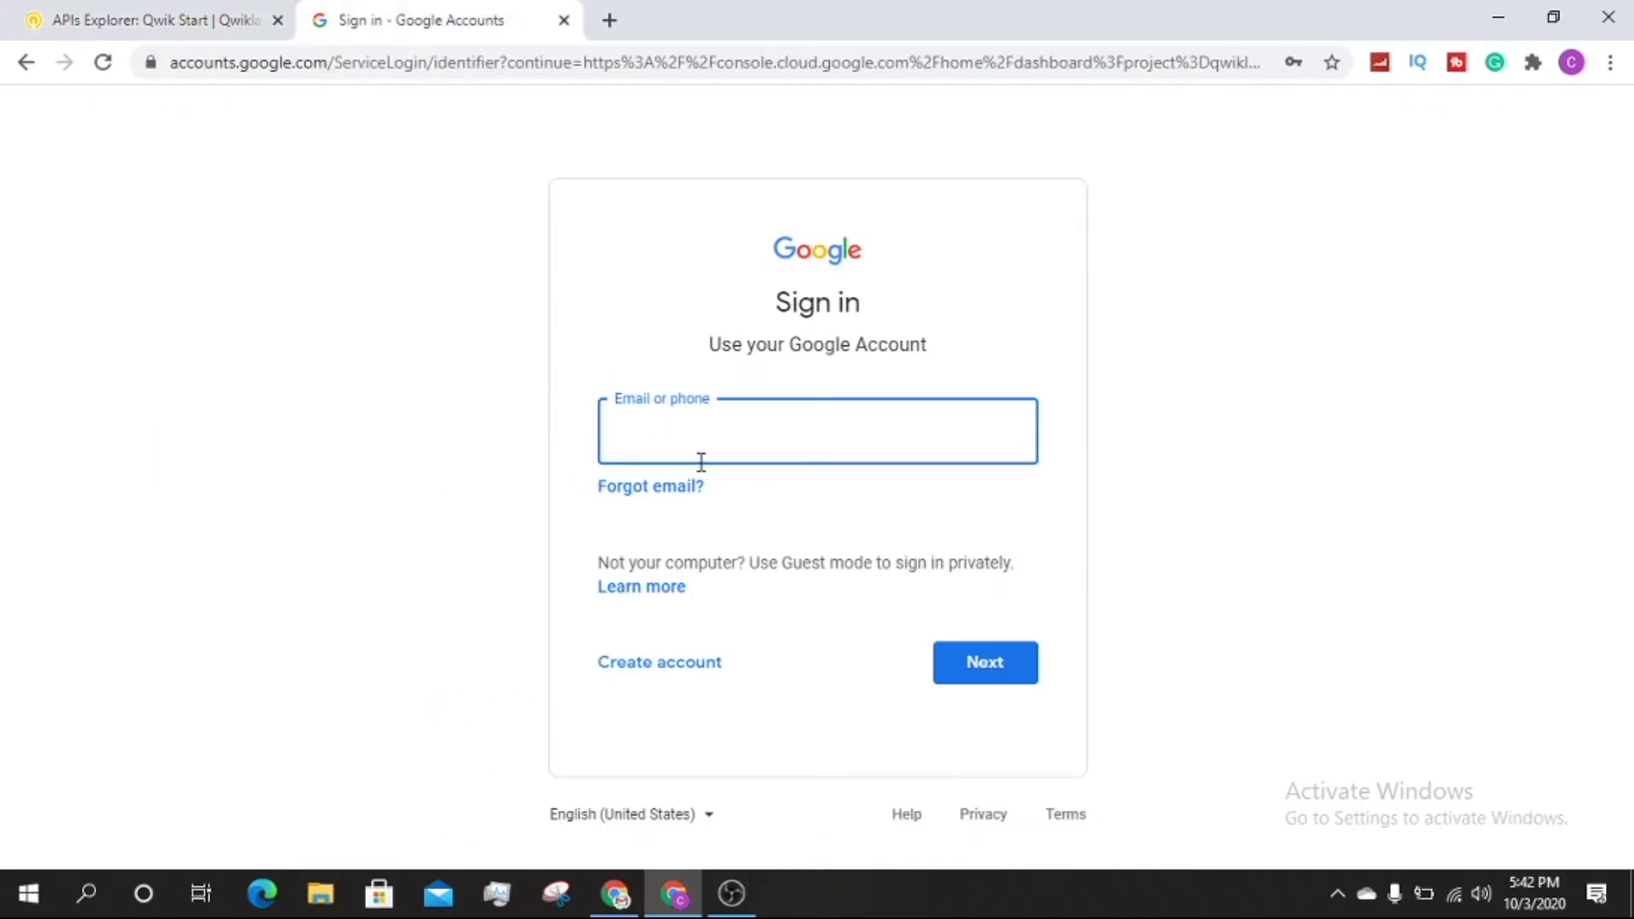
key("ctrl+v")
key("Return")
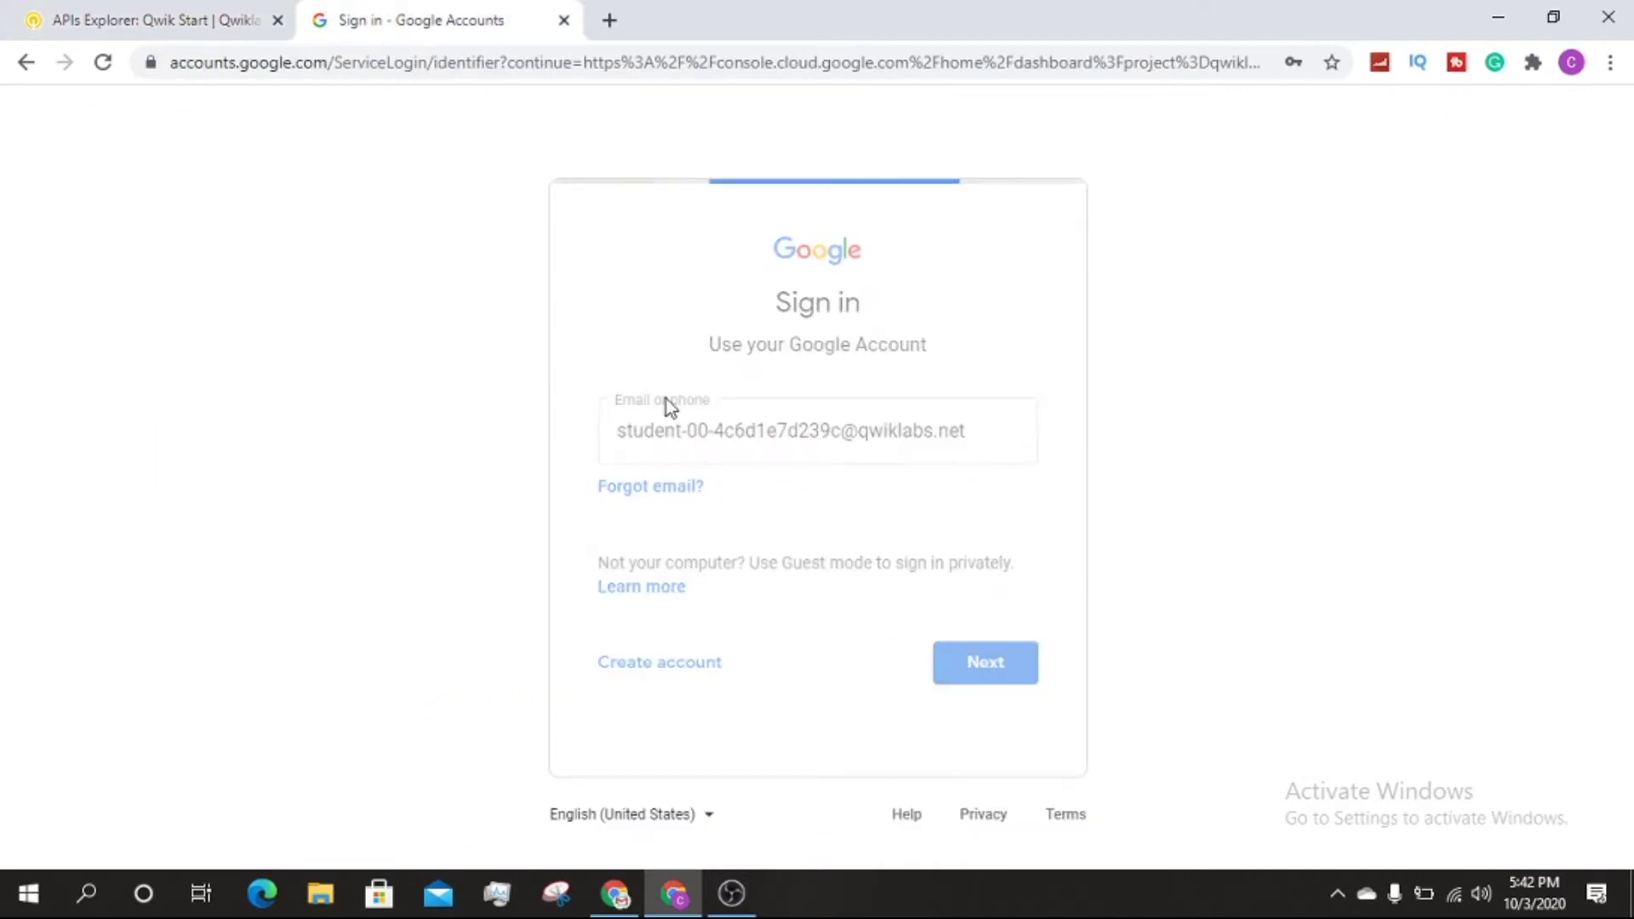
Step: Copy the lab's password into the Google sign-in password field and submit it
left_click(238, 15)
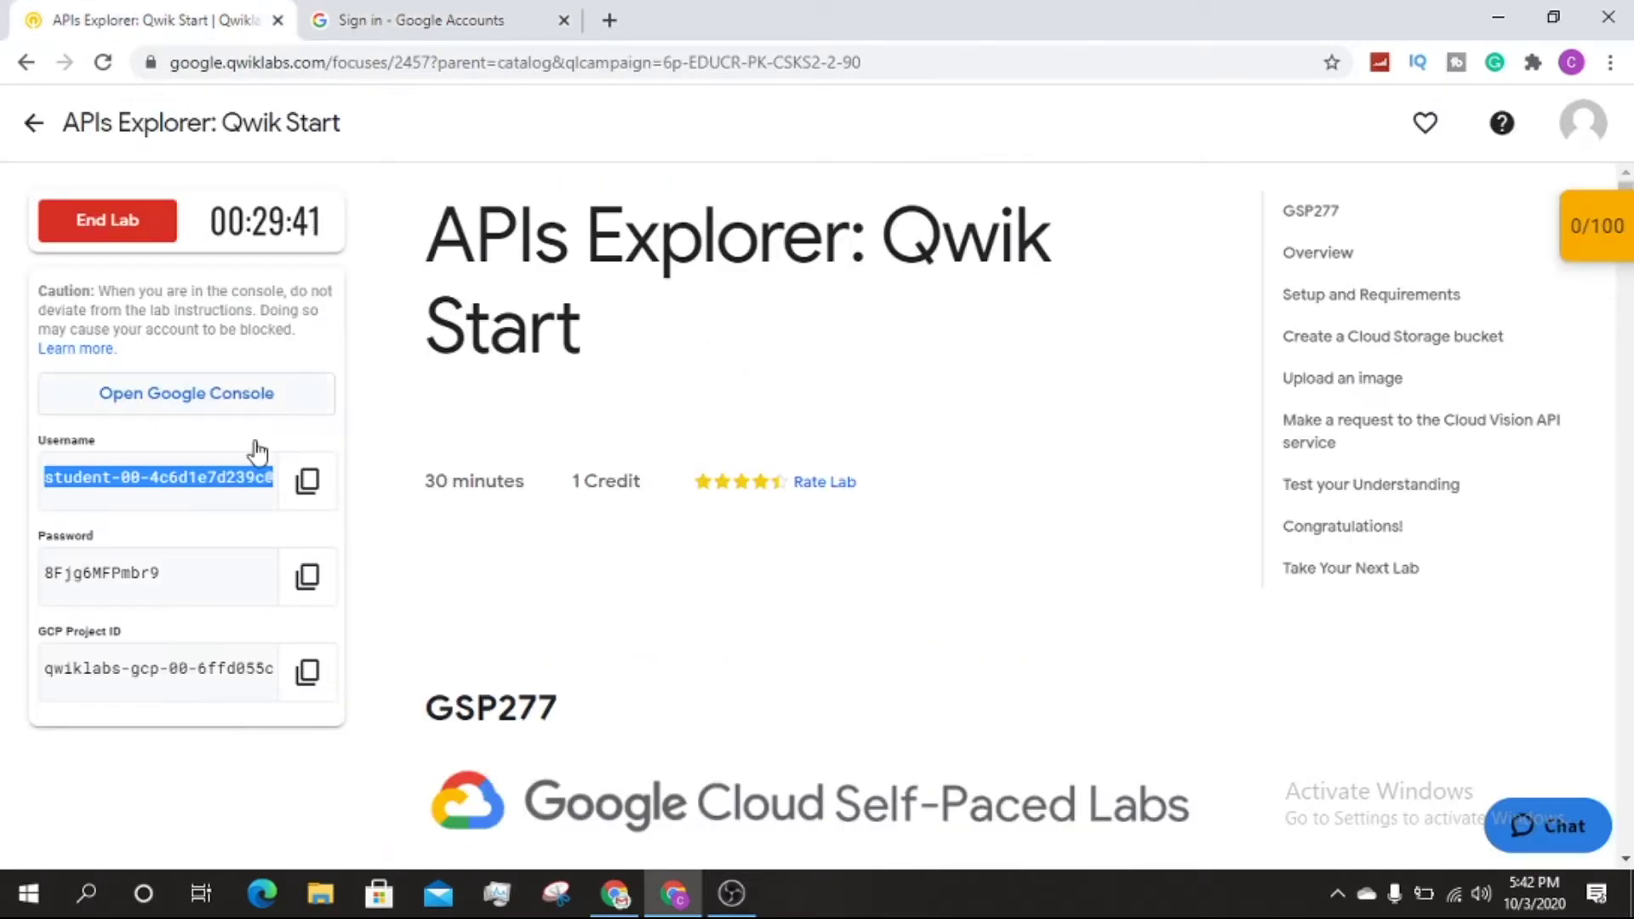
left_click(306, 576)
left_click(379, 17)
left_click(691, 434)
key("ctrl+v")
left_click(944, 557)
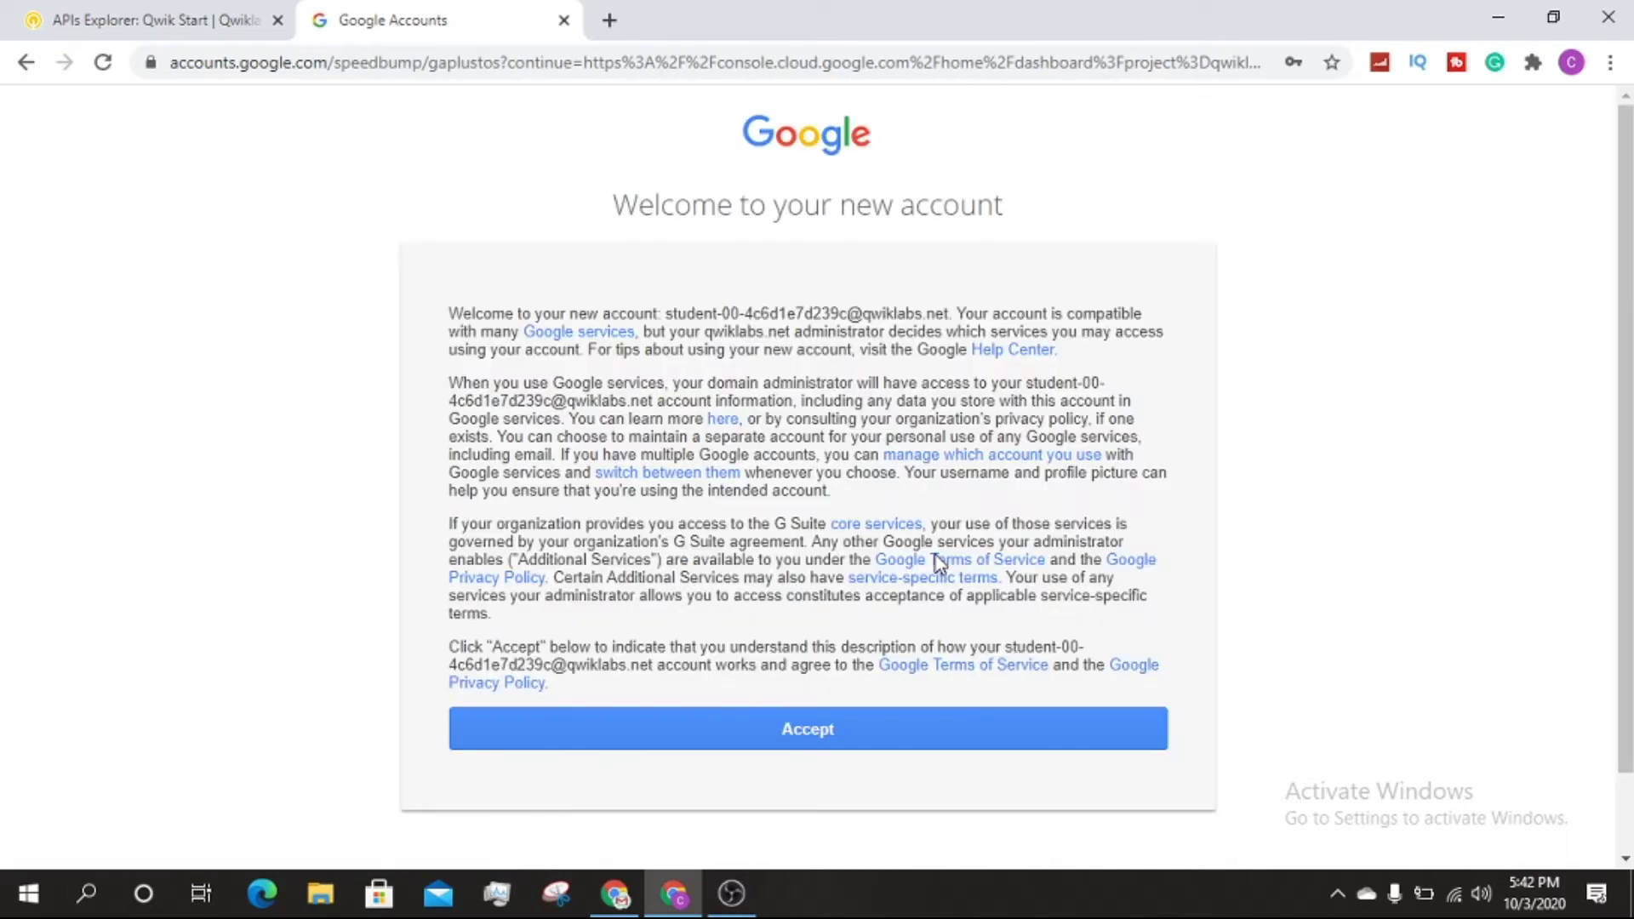
Step: Accept the new account's terms and confirm the recovery options without adding a phone number or email, consulting the lab's setup instructions
left_click(833, 733)
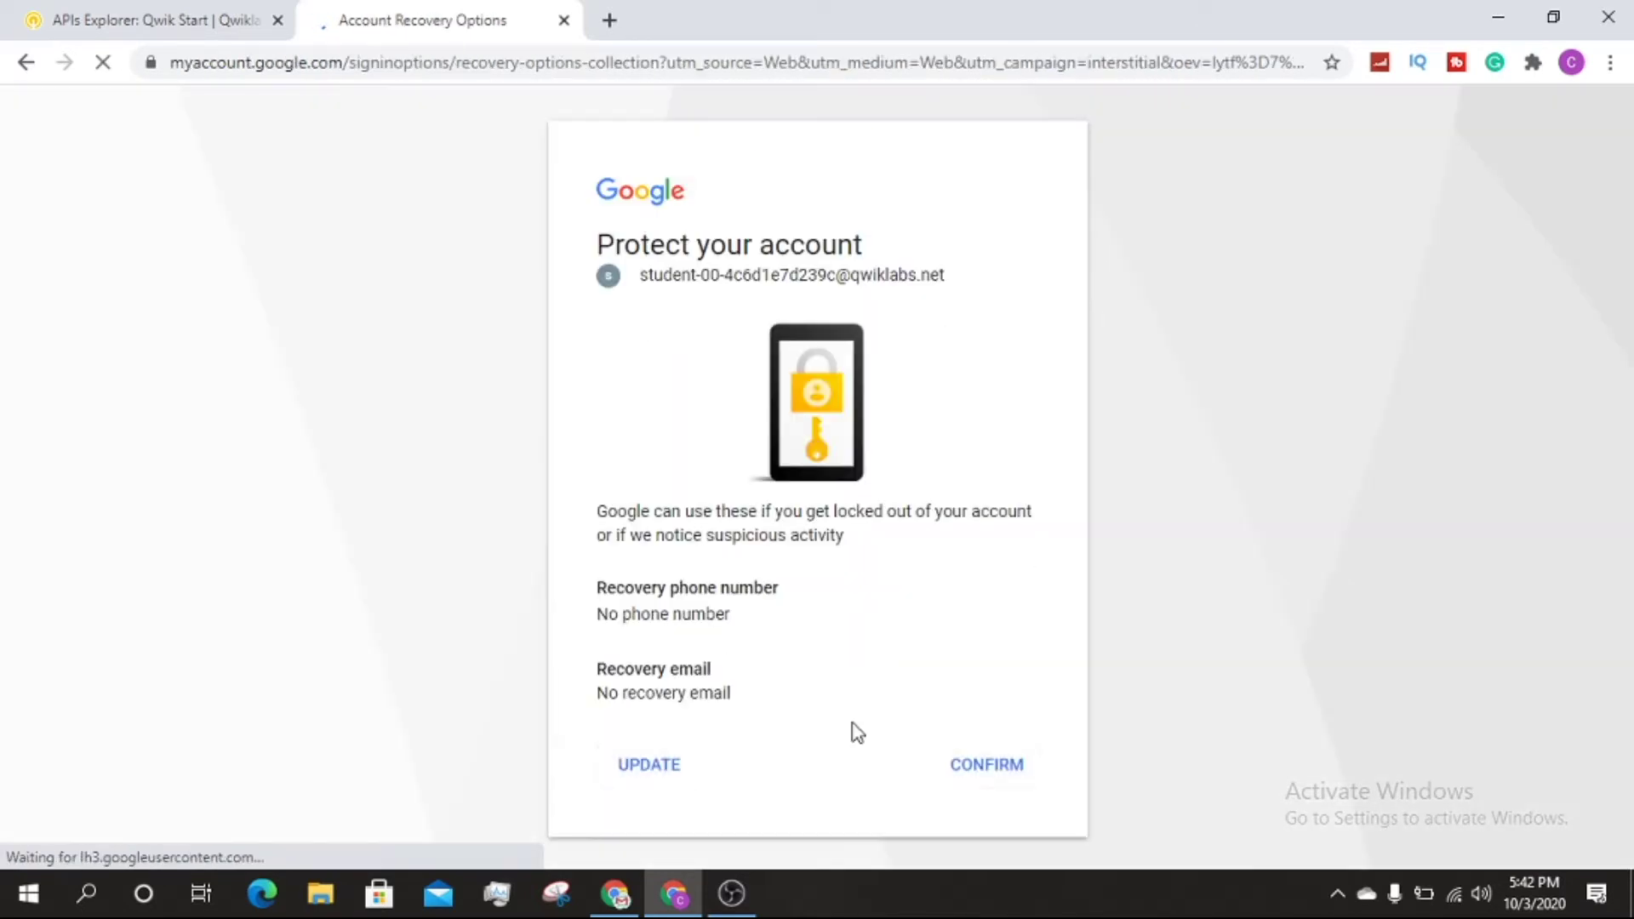
left_click(972, 772)
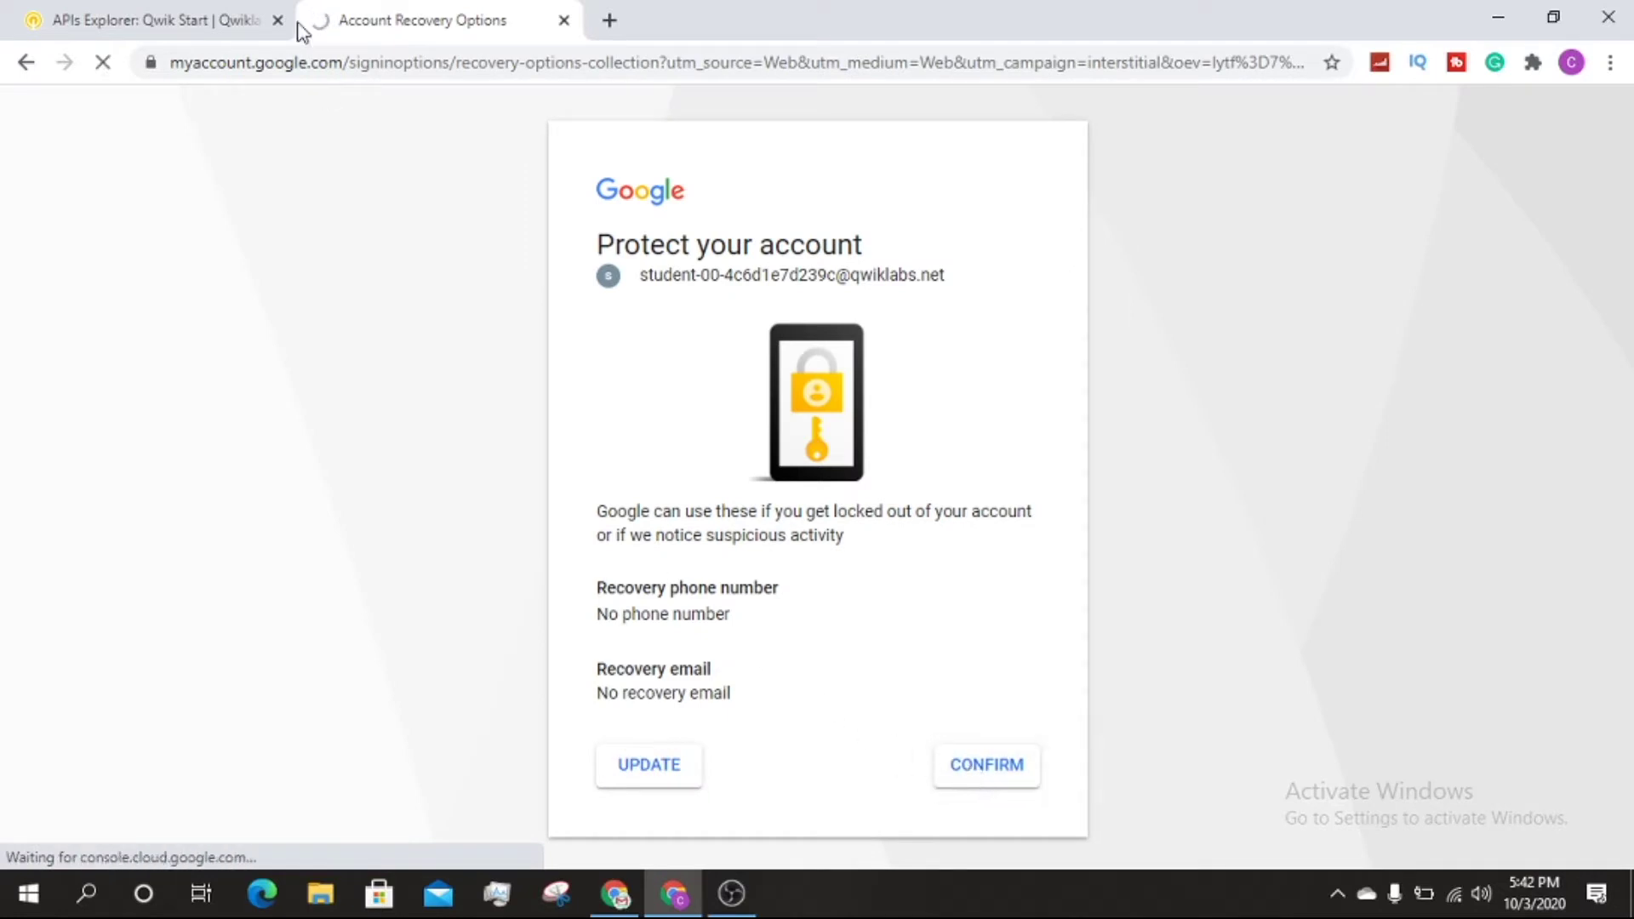
left_click(220, 17)
scroll(1625, 337, "down", 10)
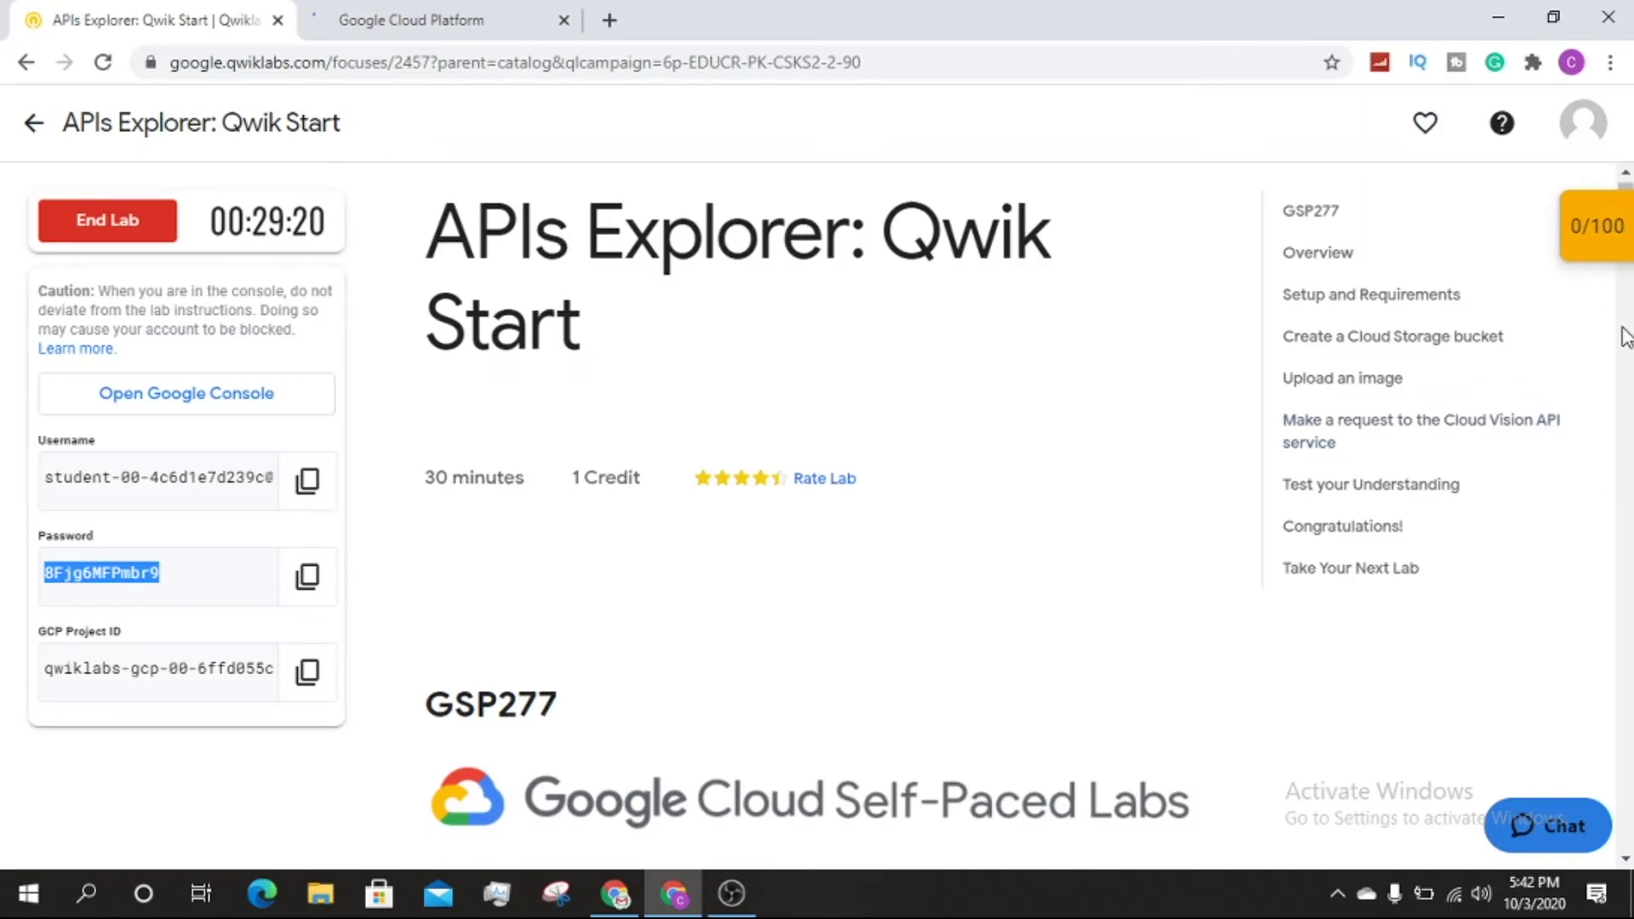
scroll(1625, 337, "down", 7)
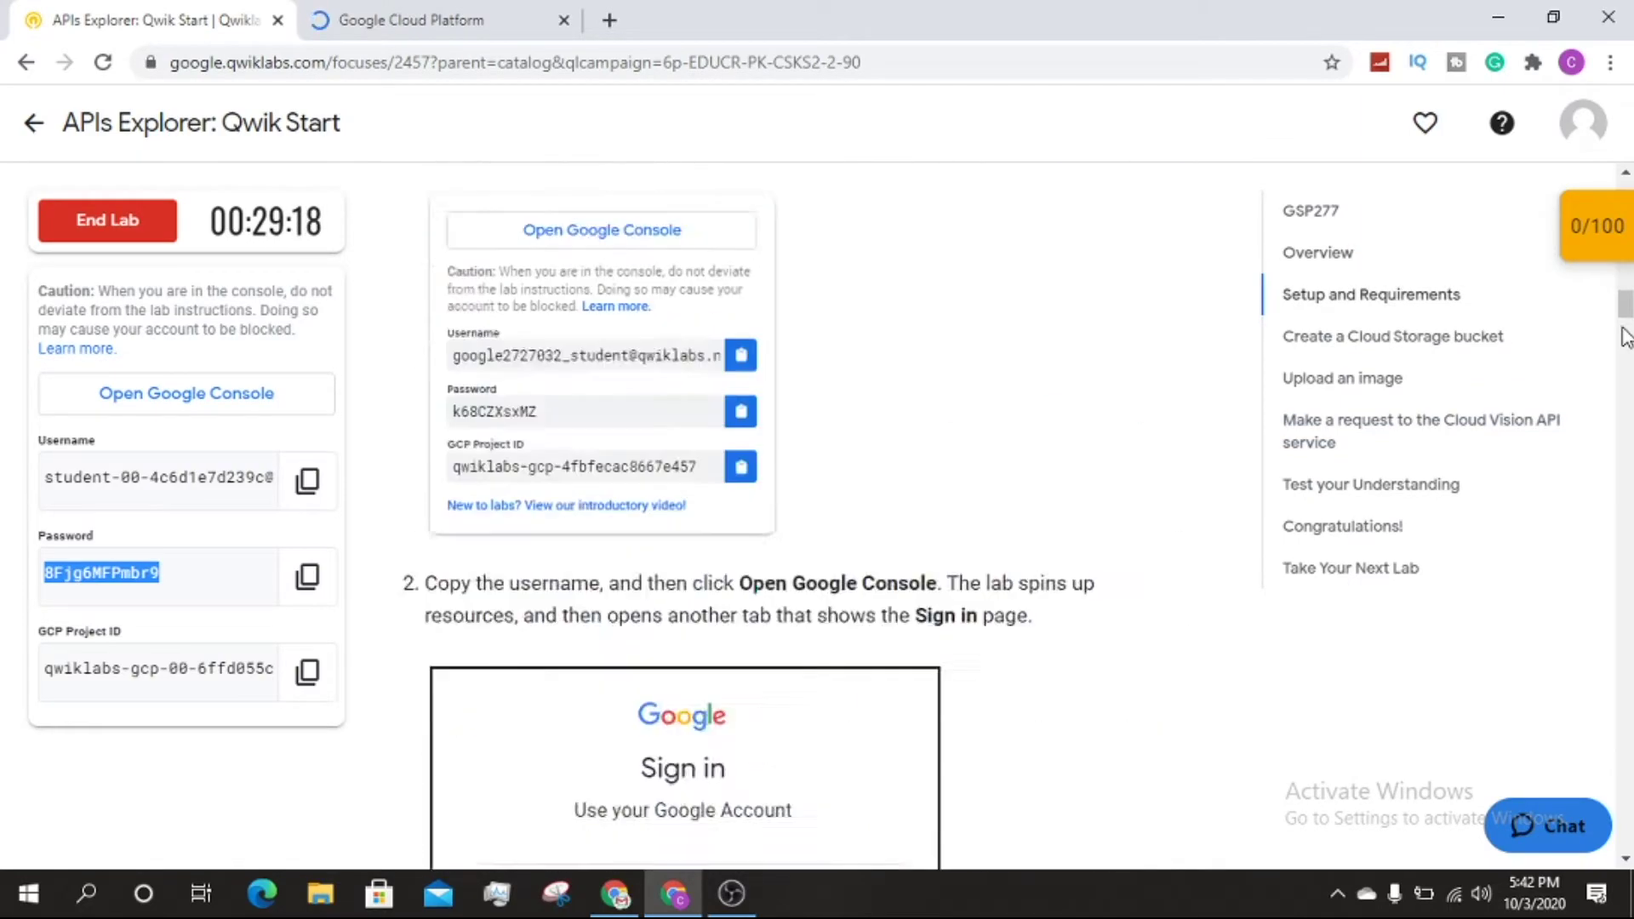
left_click_drag(1625, 316, 1622, 372)
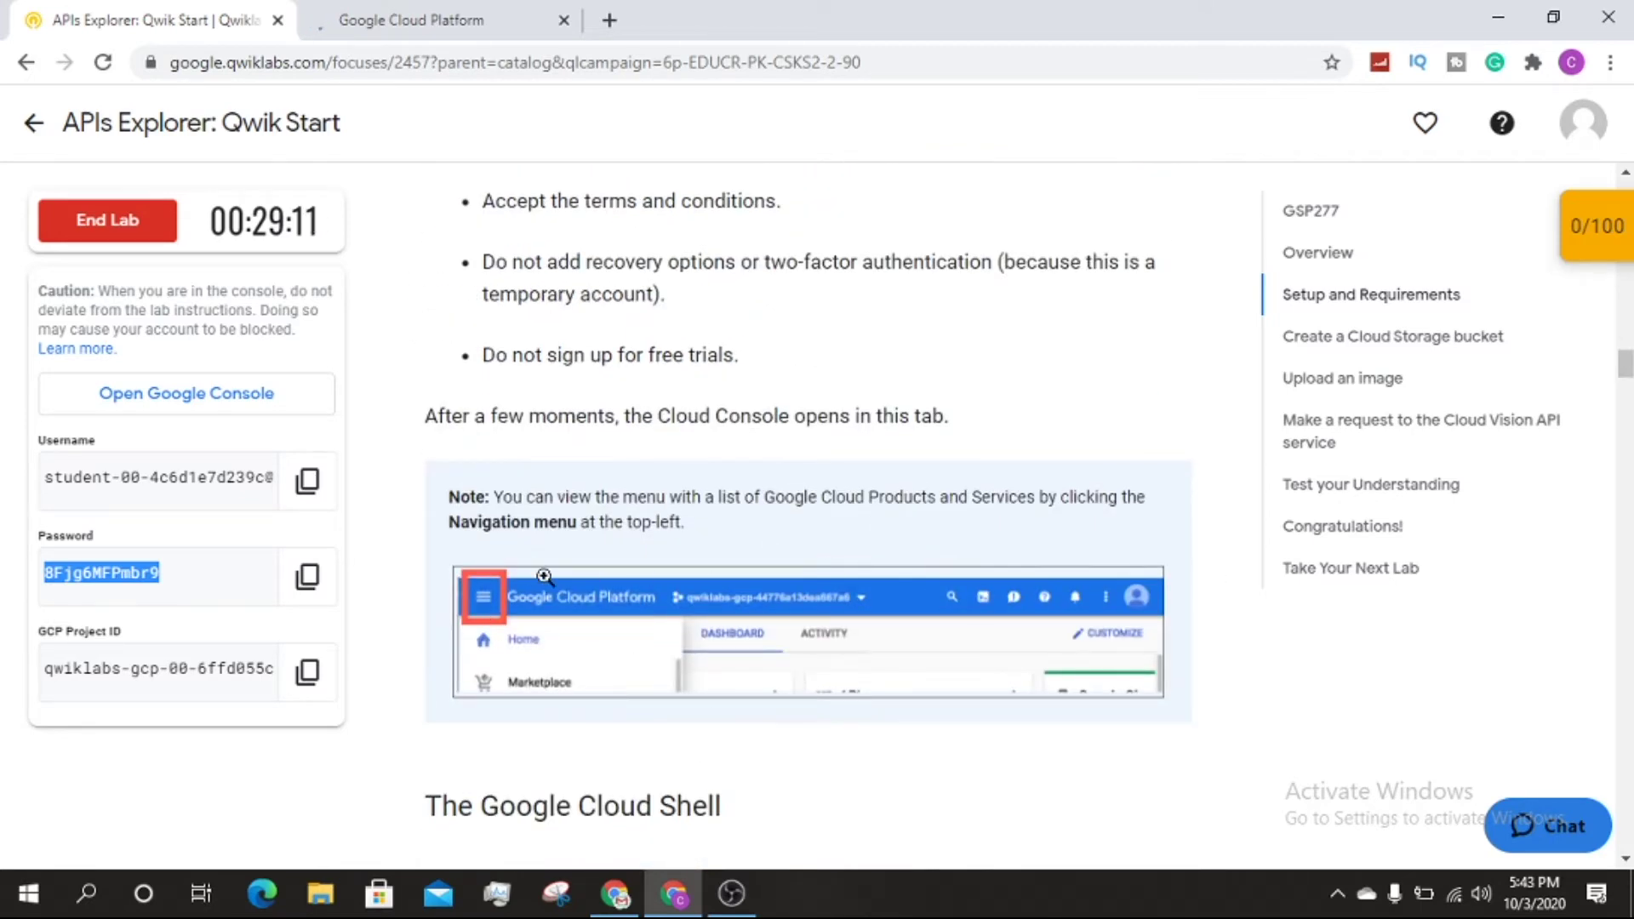
left_click(511, 20)
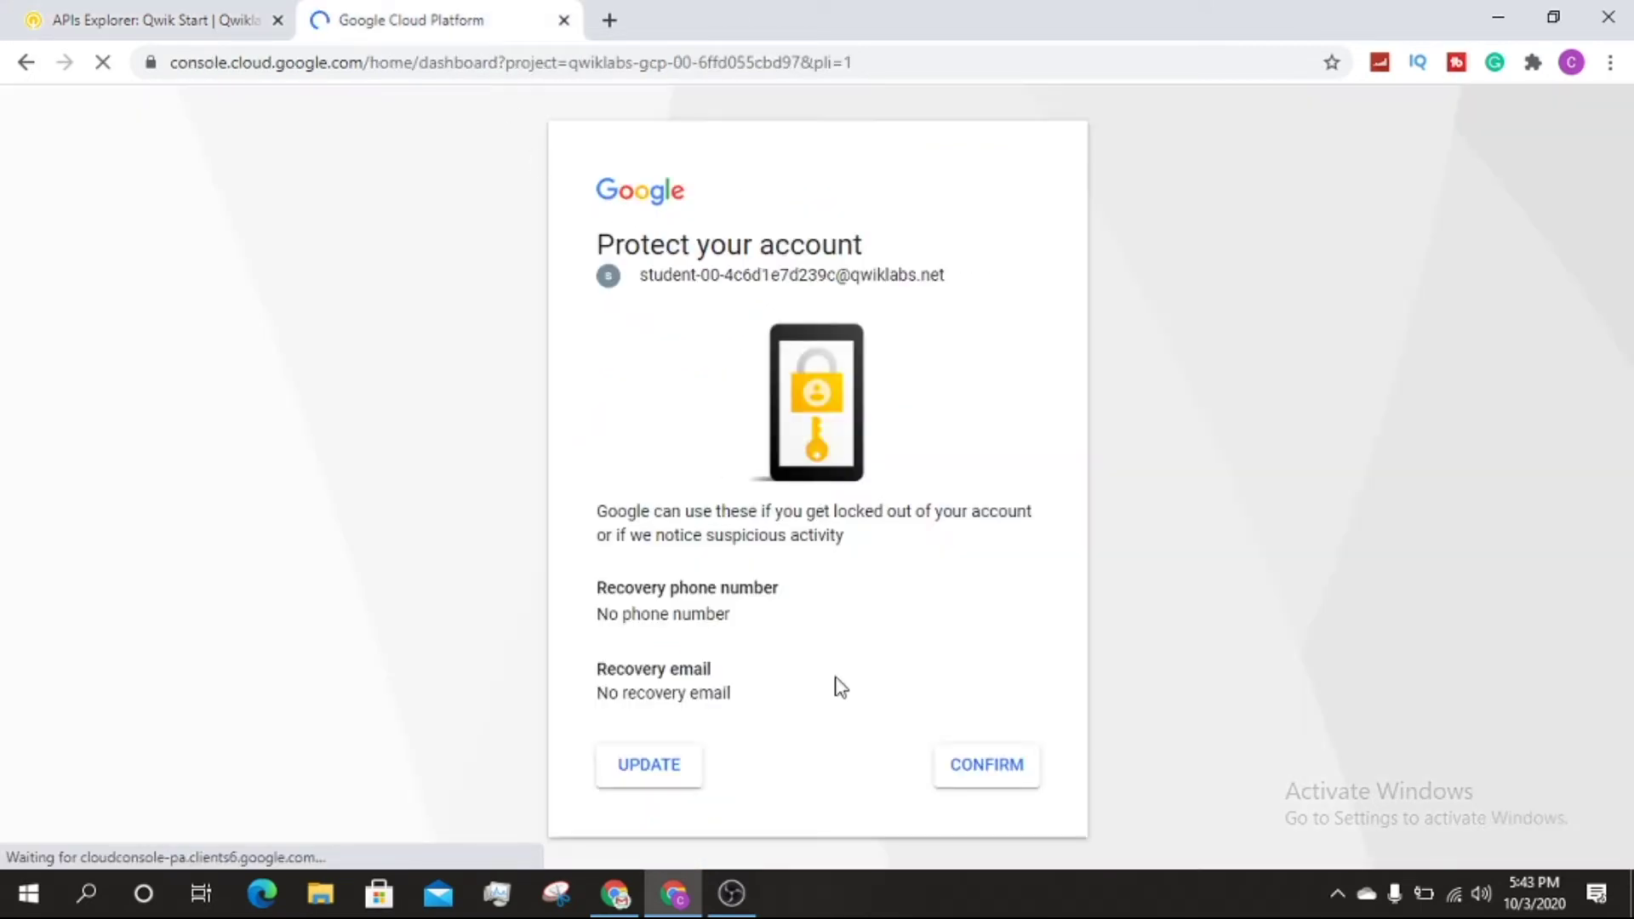
left_click(993, 771)
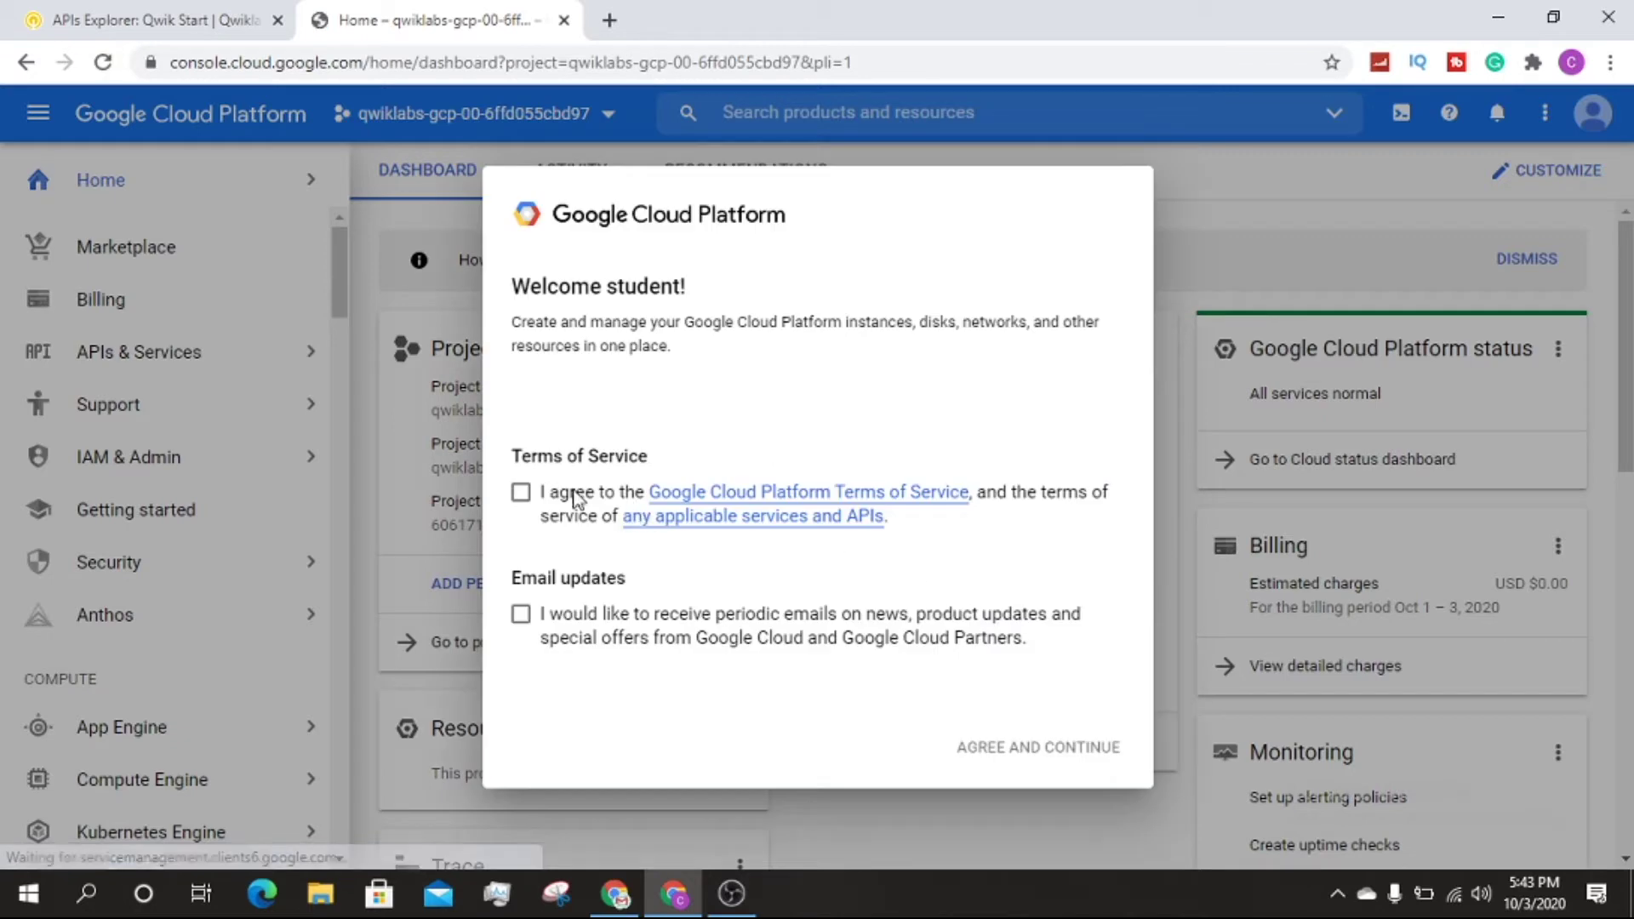
Step: Agree to the Google Cloud Platform Terms of Service, opt in to email updates, and continue to the console
left_click(520, 522)
left_click(520, 642)
left_click(1020, 792)
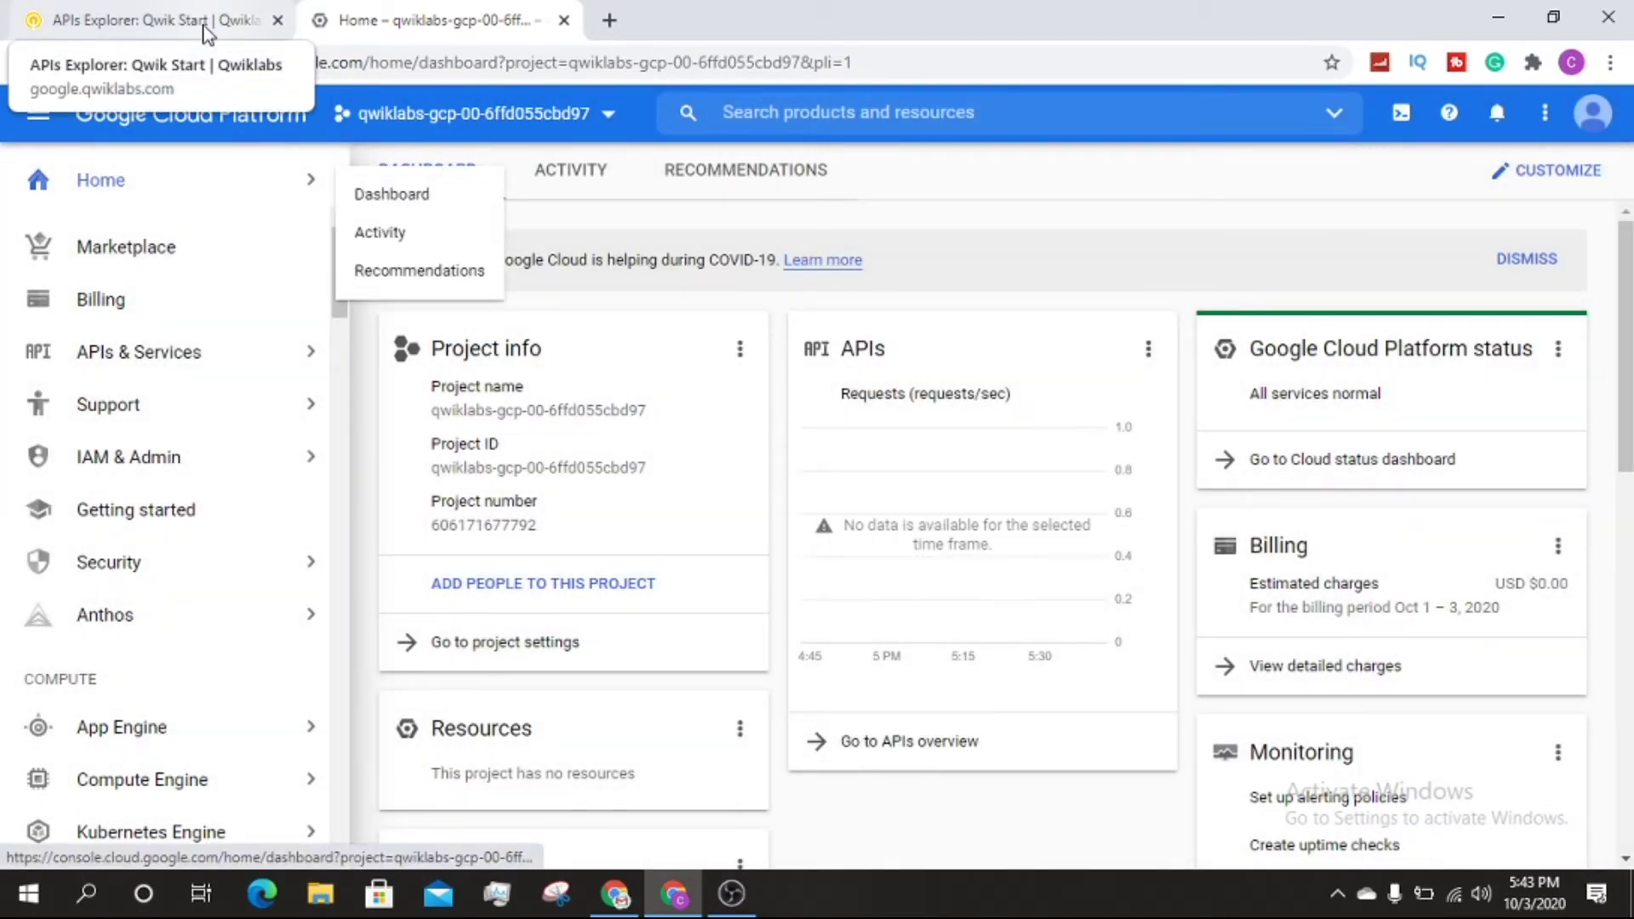
Step: Activate Cloud Shell and continue past its introduction to provision the terminal
left_click(1401, 112)
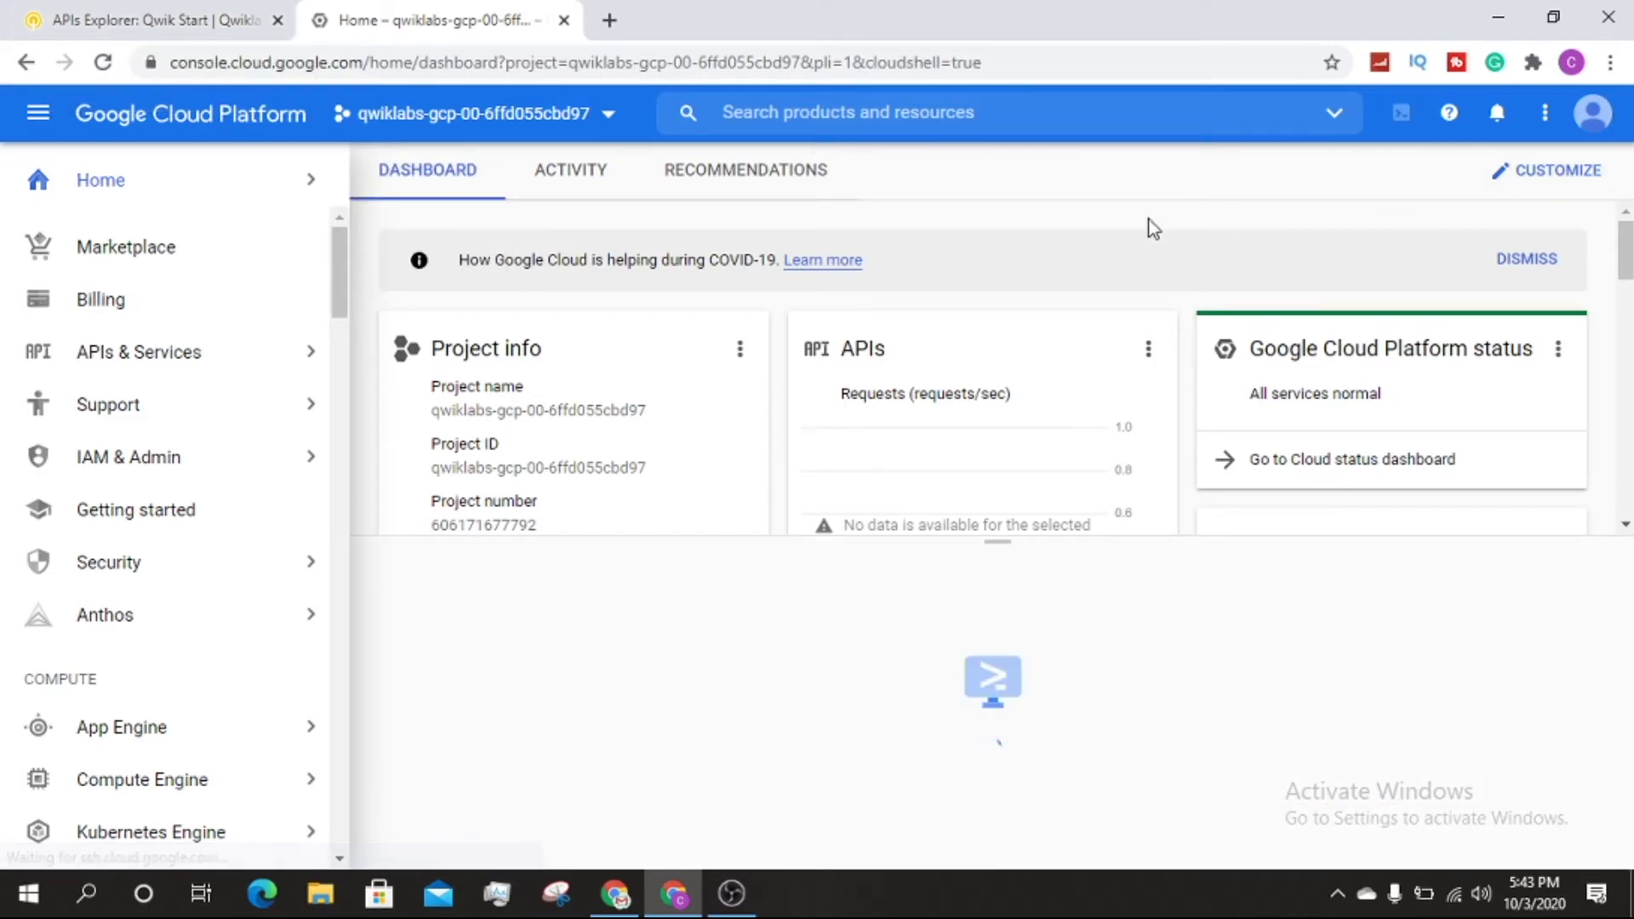
key("ctrl+Page_Up")
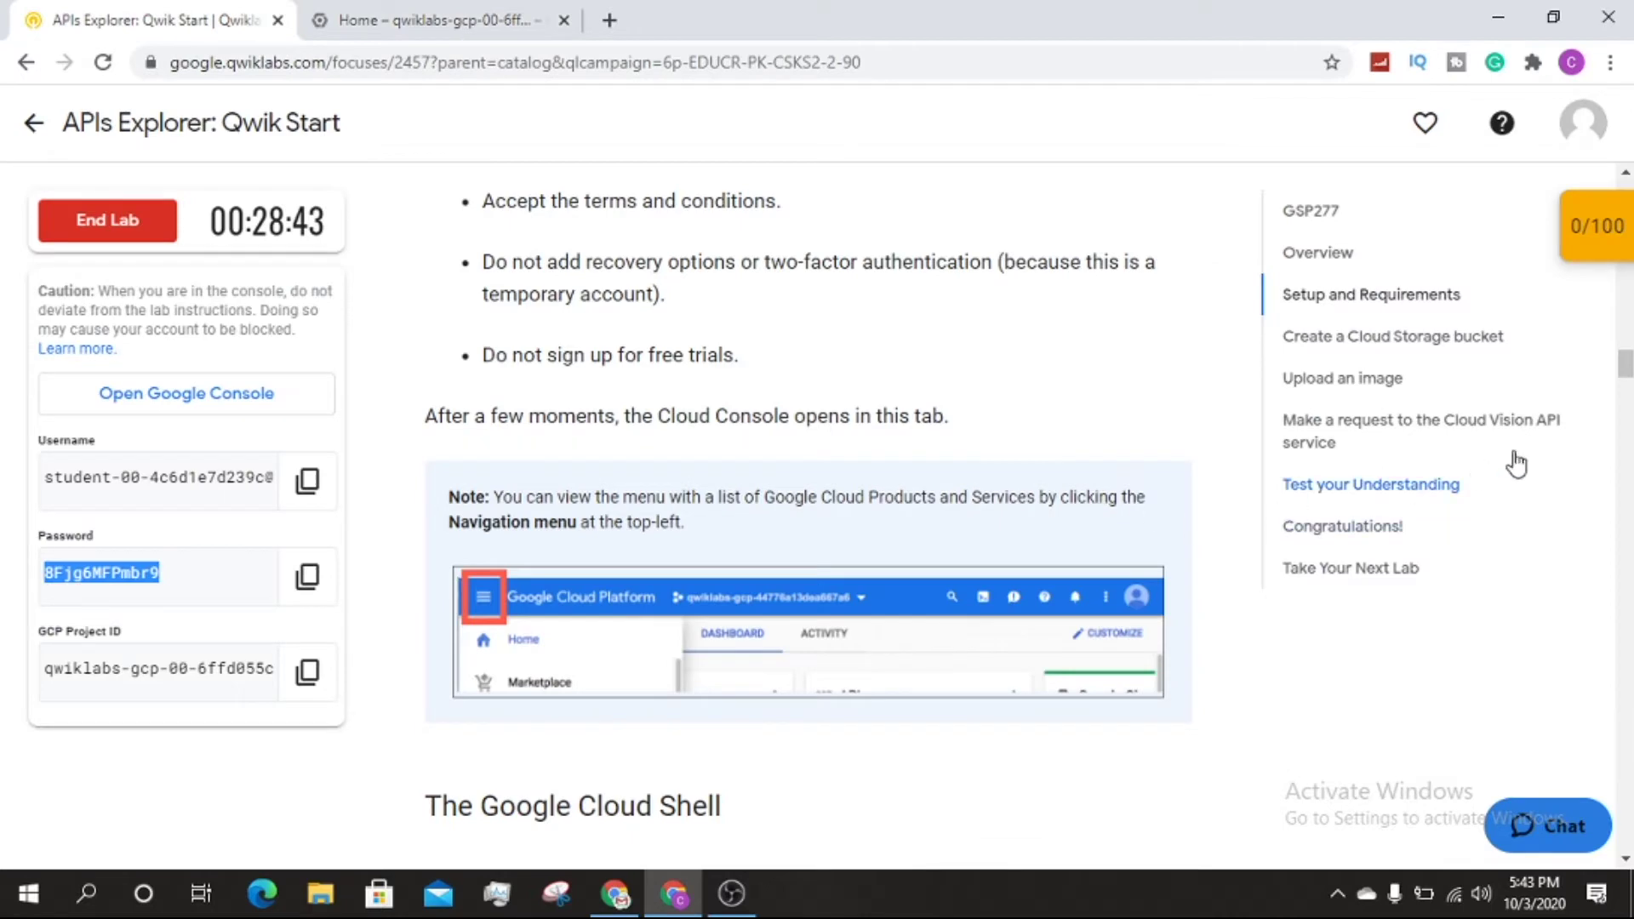
left_click_drag(1626, 373, 1626, 436)
left_click(408, 21)
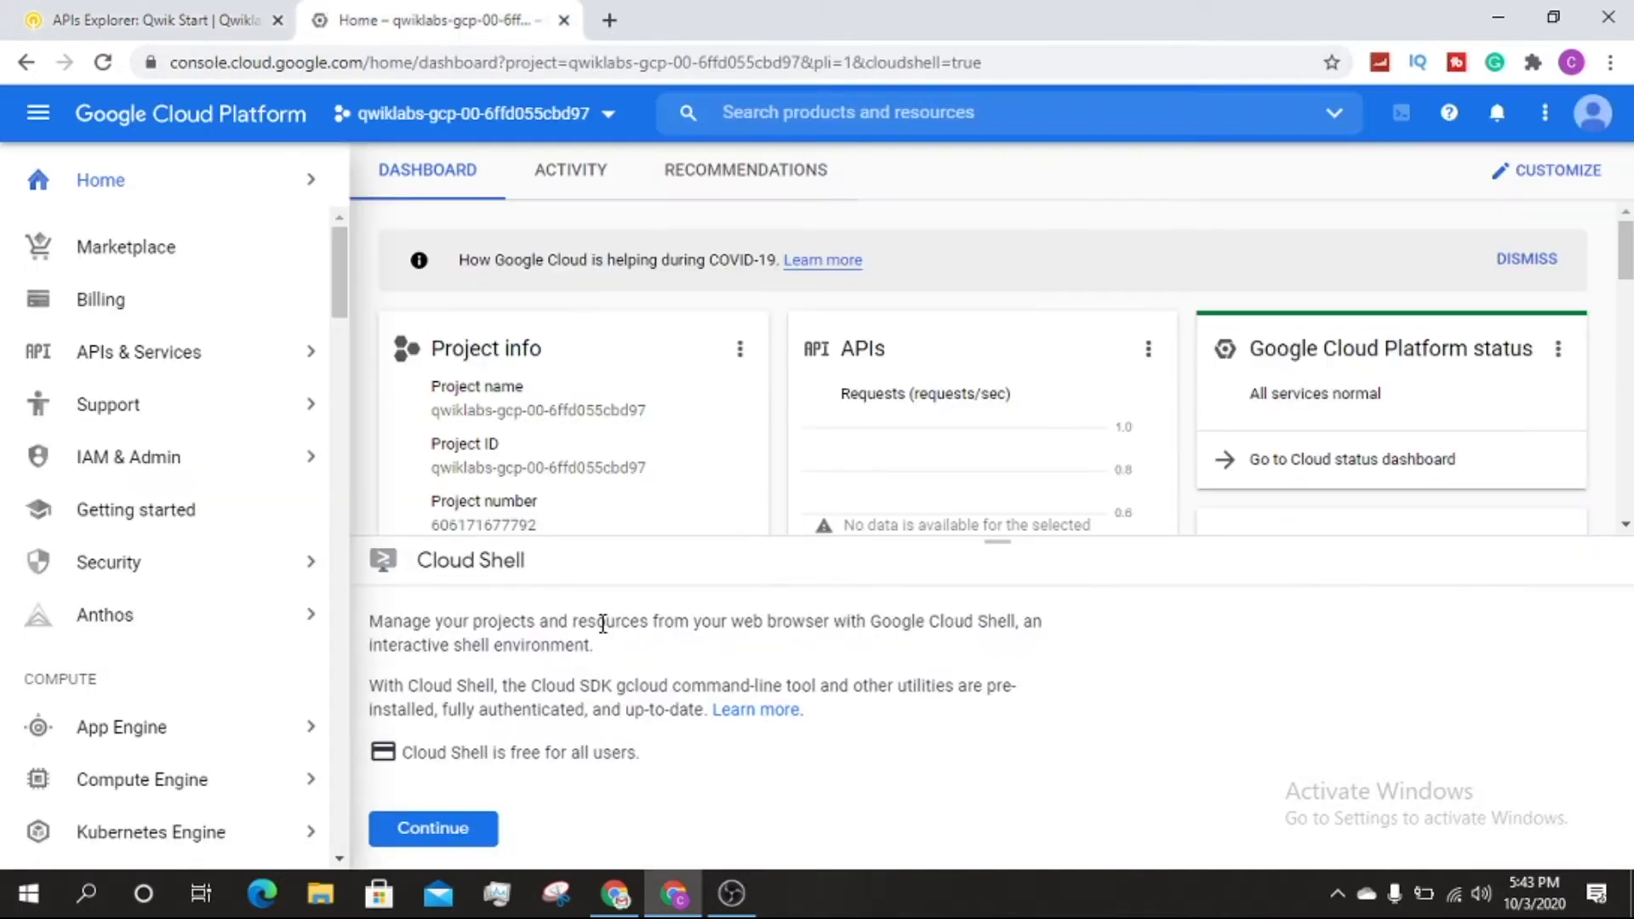
left_click(449, 824)
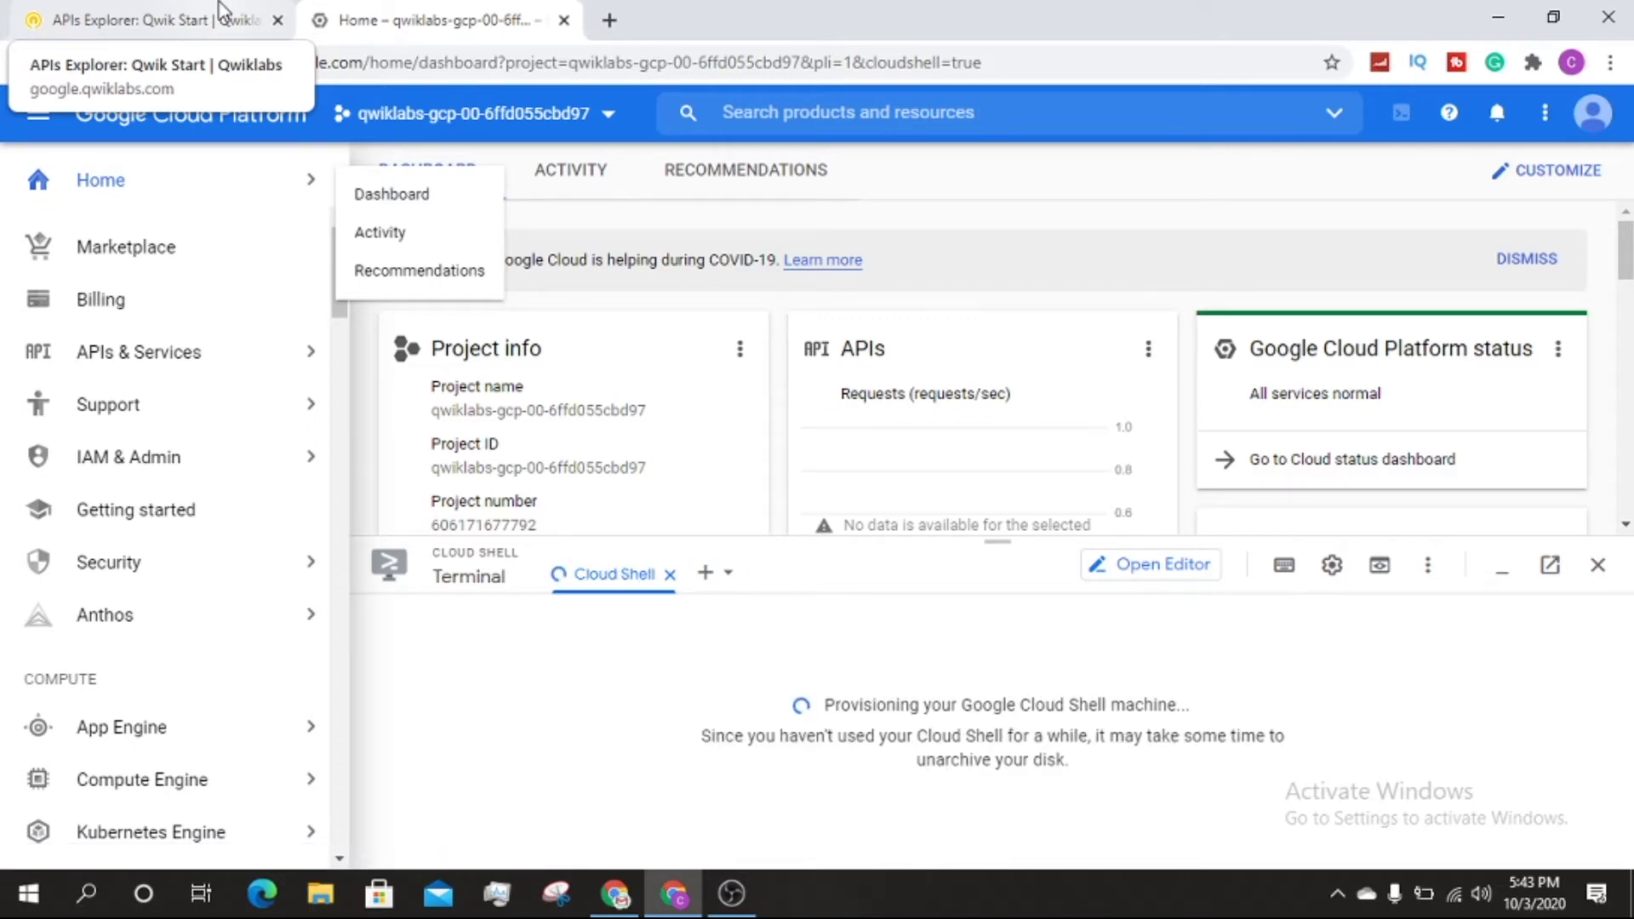
Step: Examine the lab's instructions for creating a Cloud Storage bucket, including the console location they refer to
left_click(220, 10)
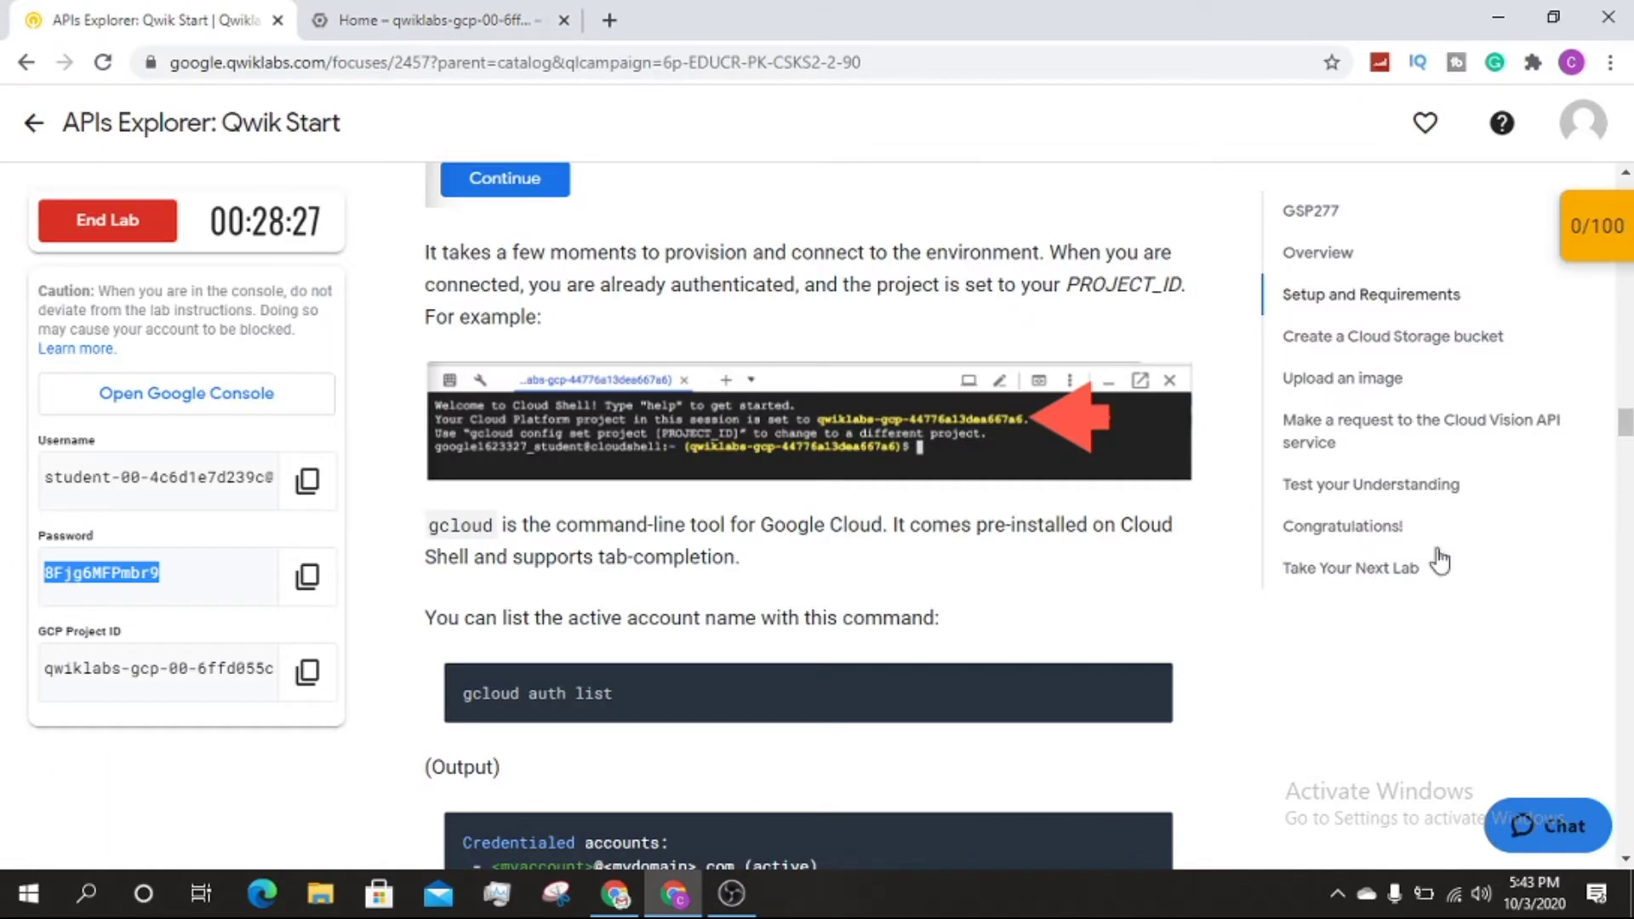
left_click_drag(1623, 434, 1623, 477)
scroll(876, 371, "down", 3)
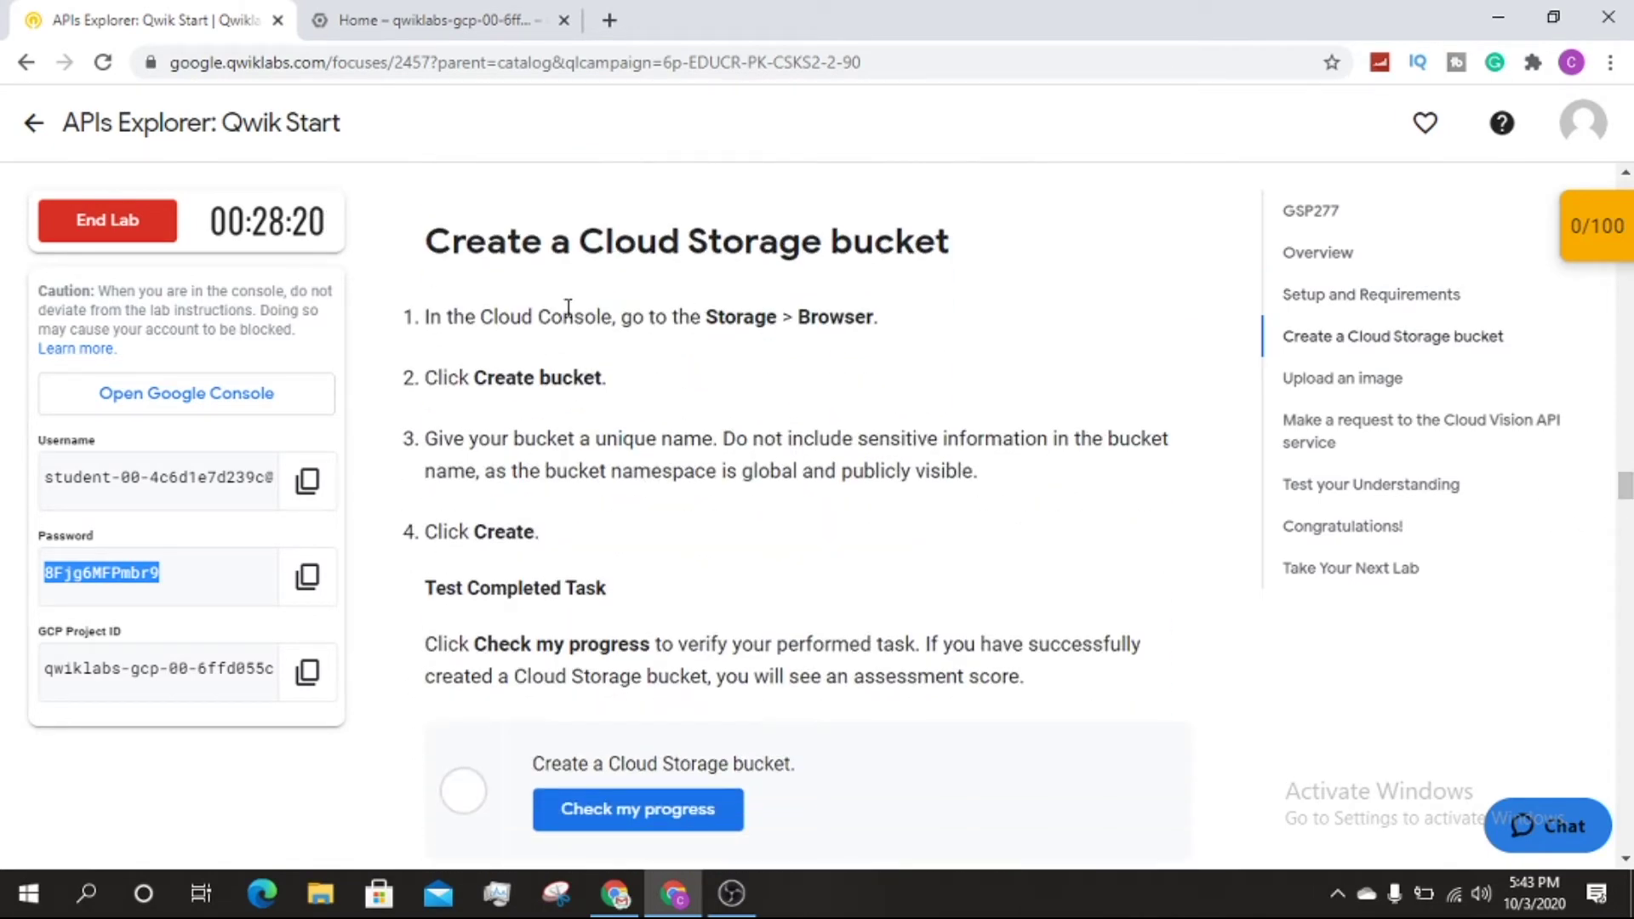
left_click_drag(429, 319, 499, 372)
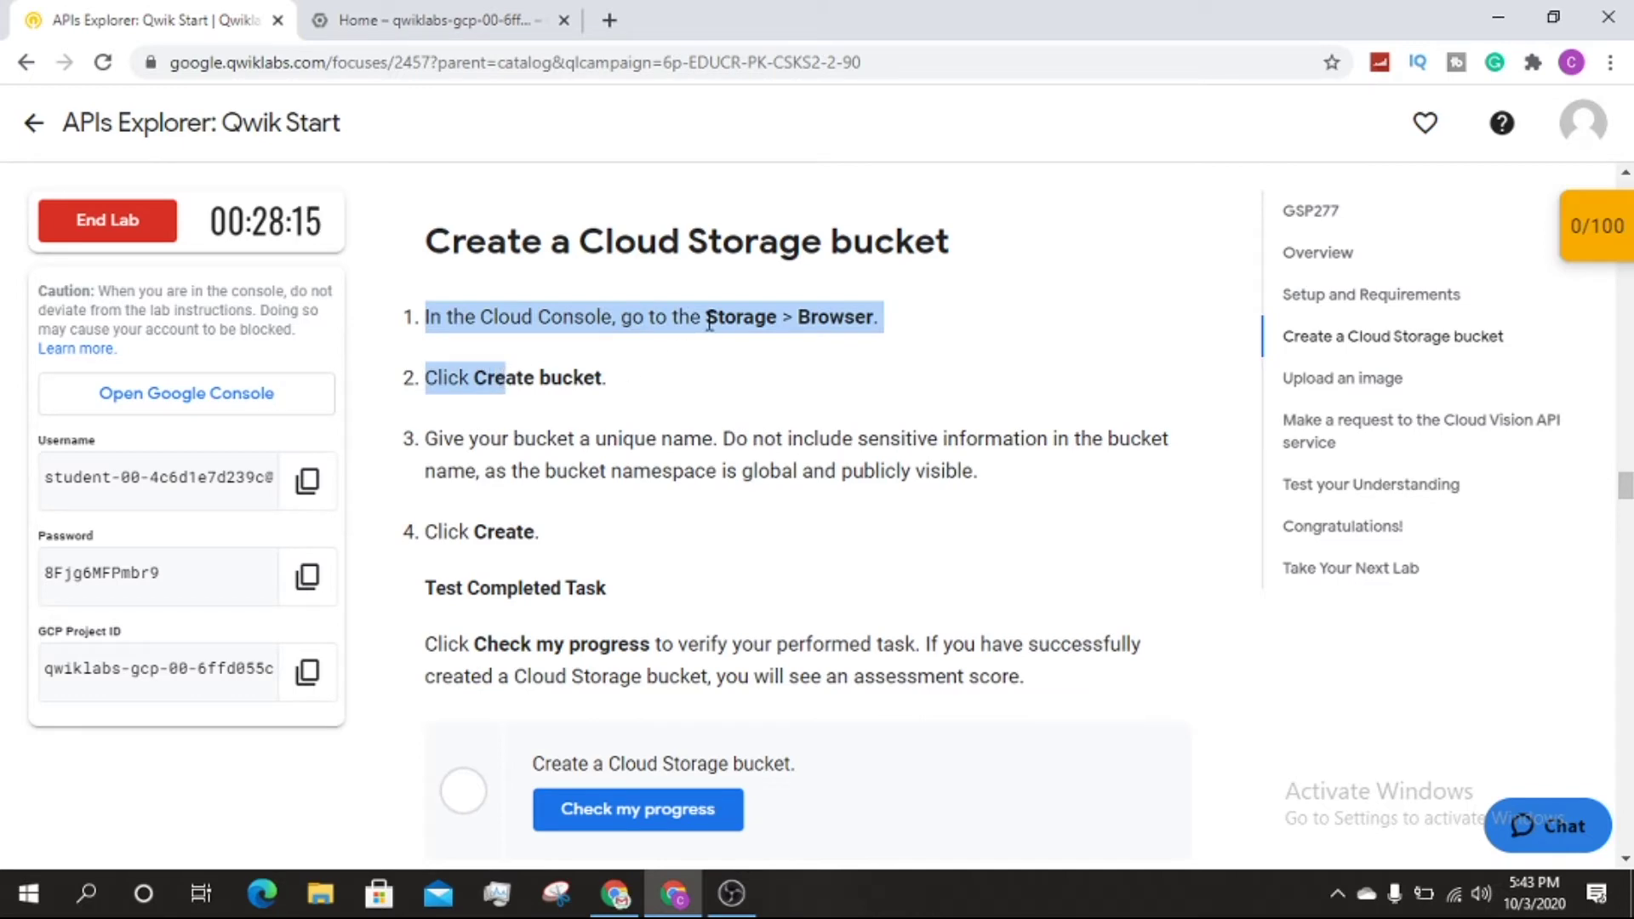
left_click(777, 324)
left_click_drag(709, 317, 864, 317)
key("ctrl+Tab")
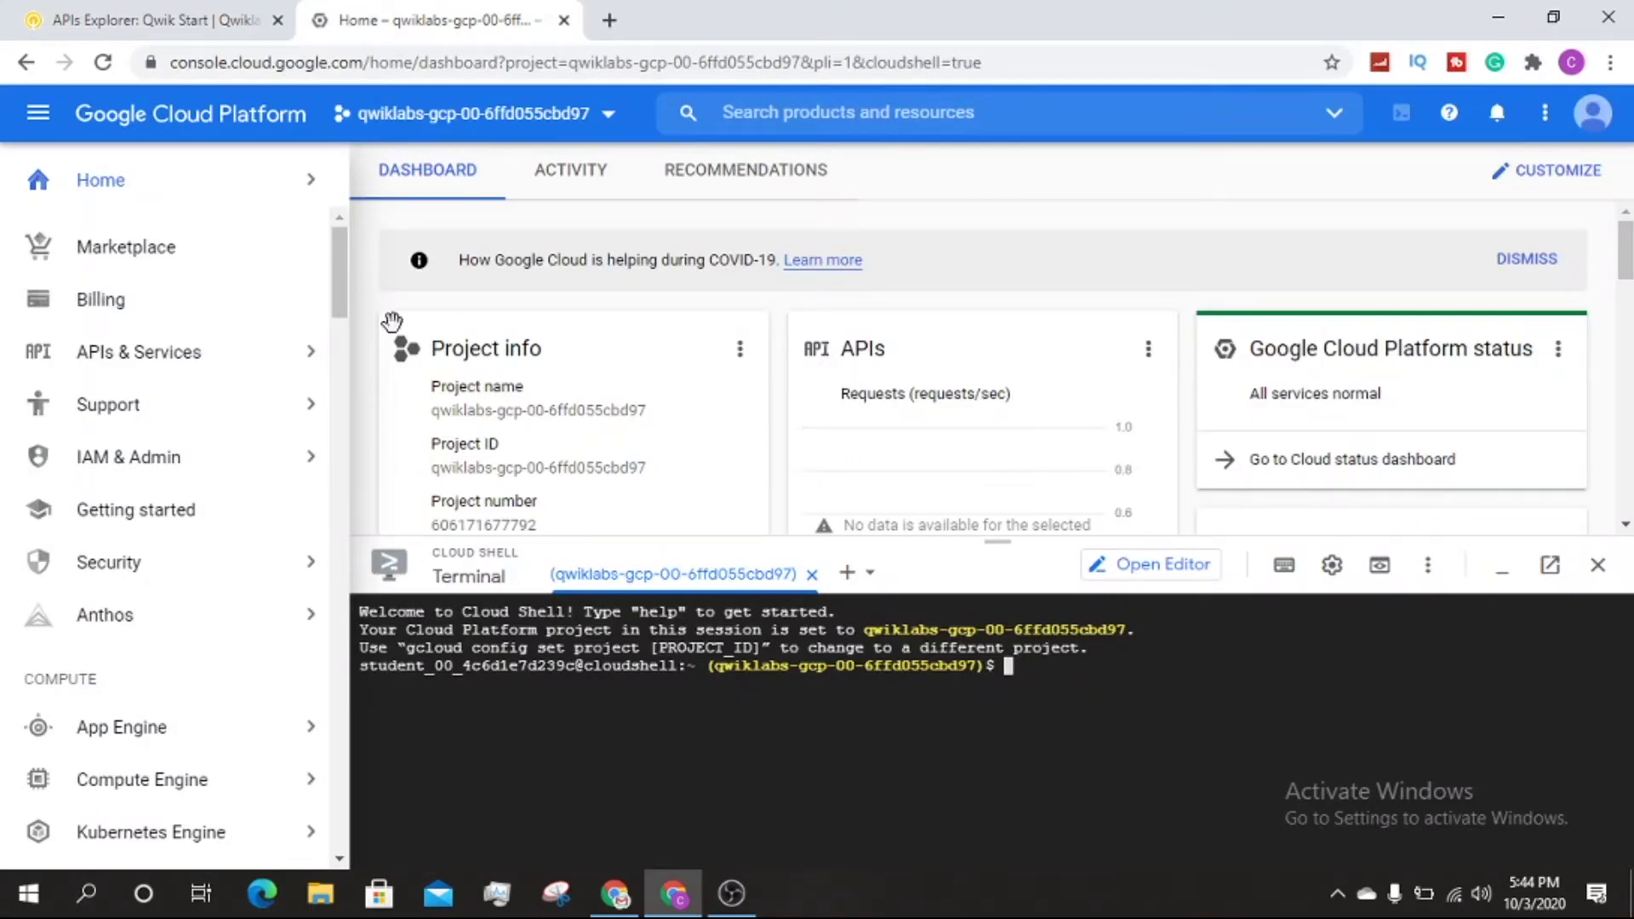
key("ctrl+Tab")
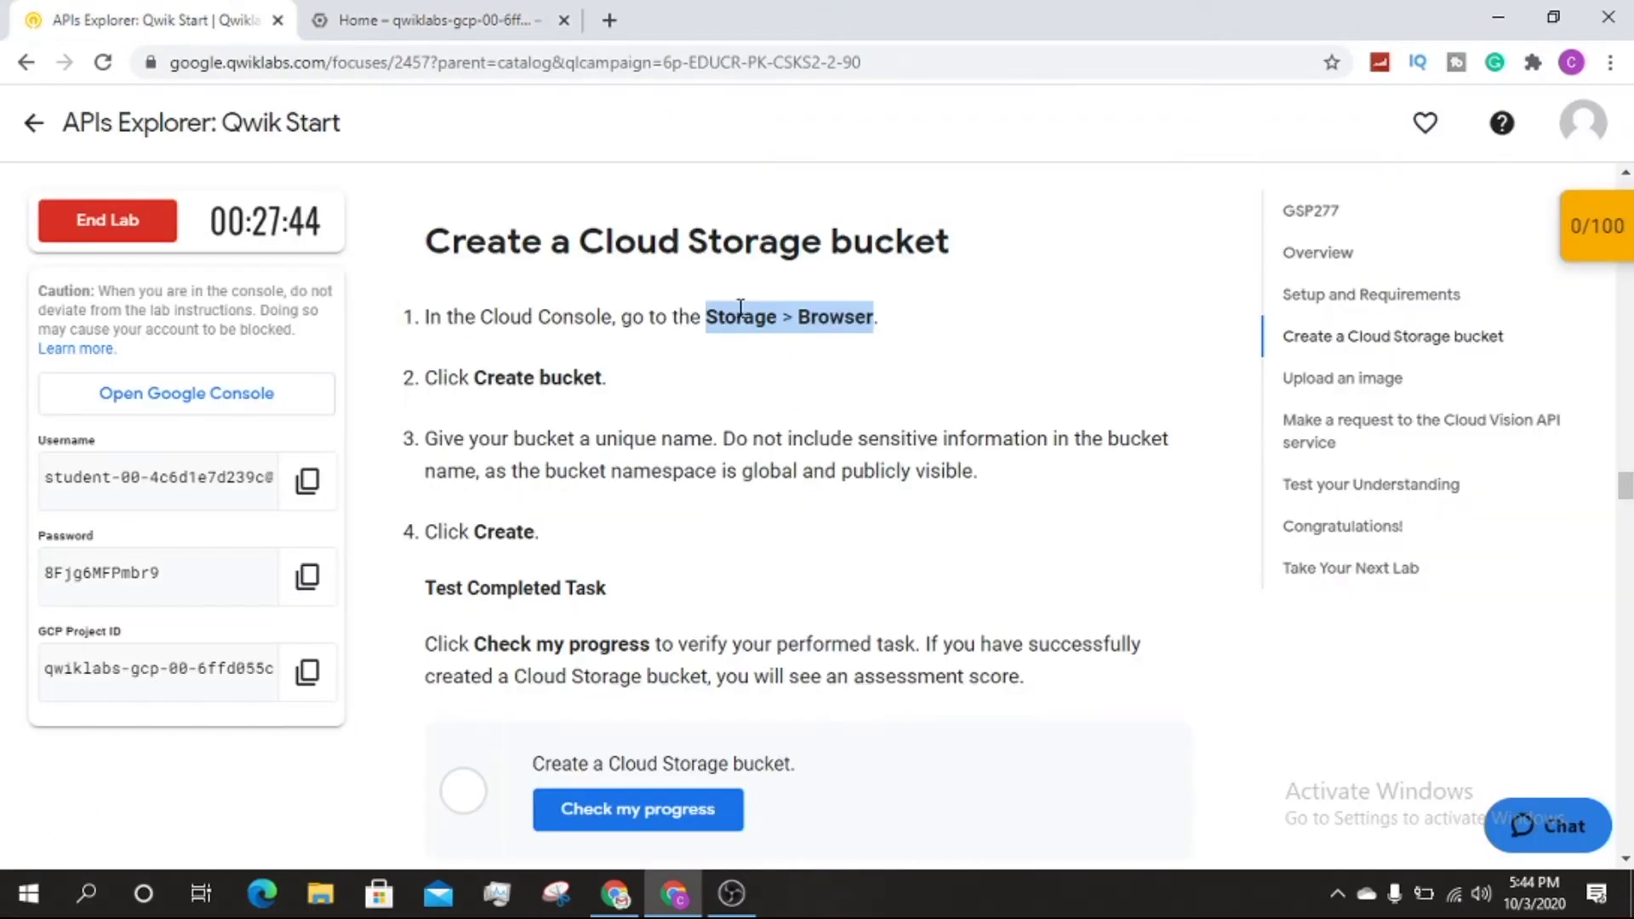
Step: Open the Storage browser for the lab project in the Cloud Console
left_click(408, 20)
scroll(345, 313, "down", 8)
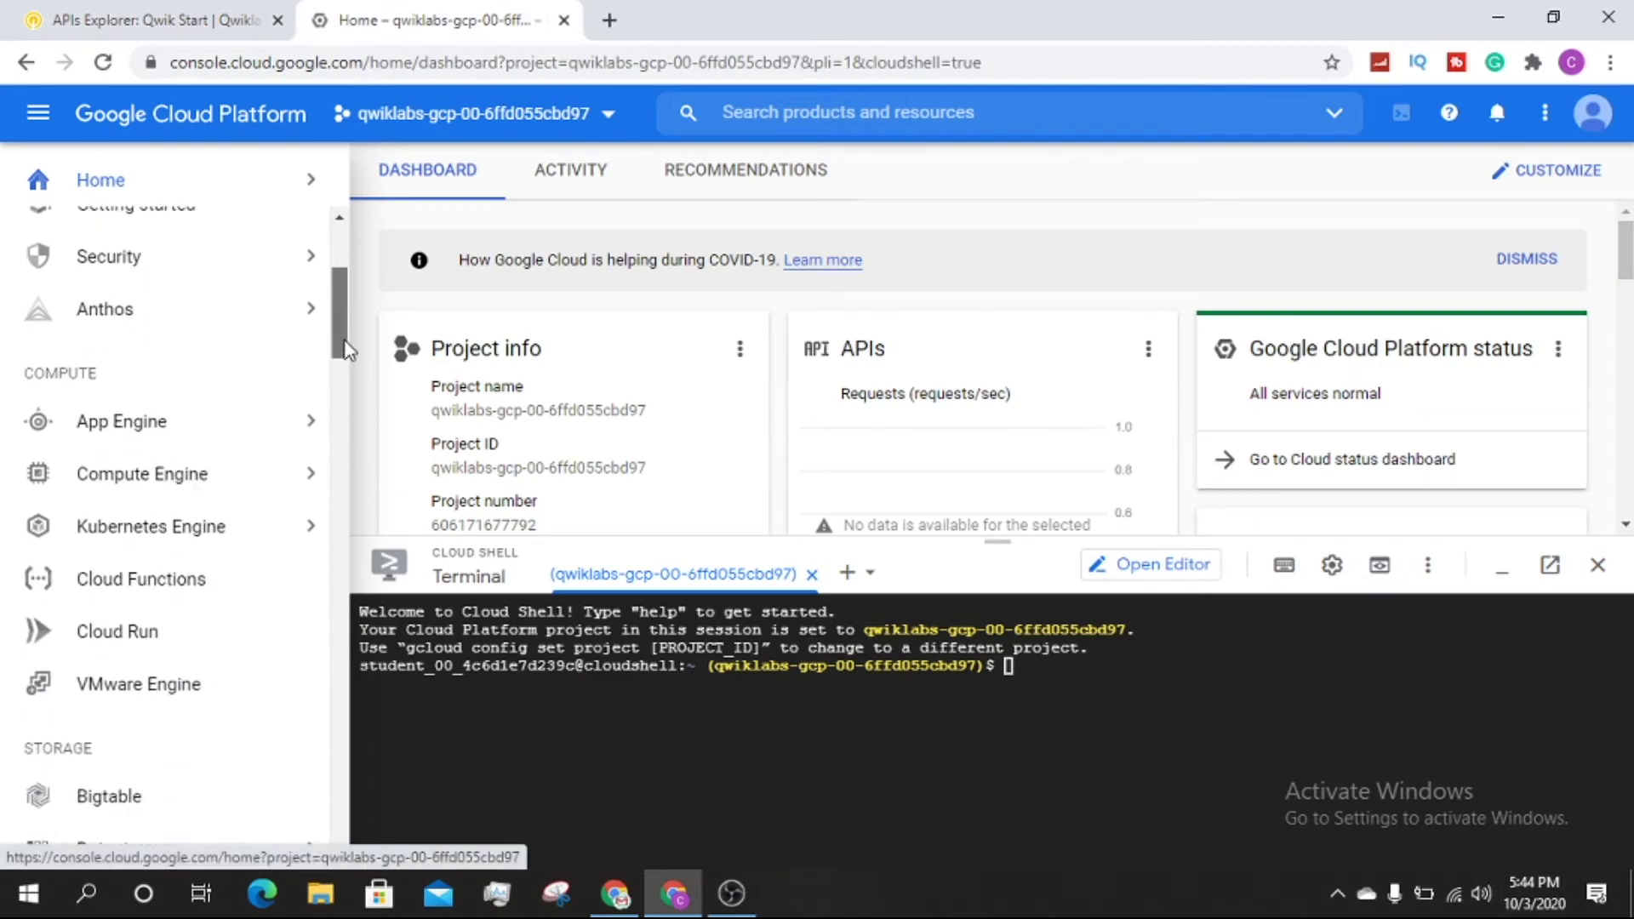
scroll(346, 502, "down", 15)
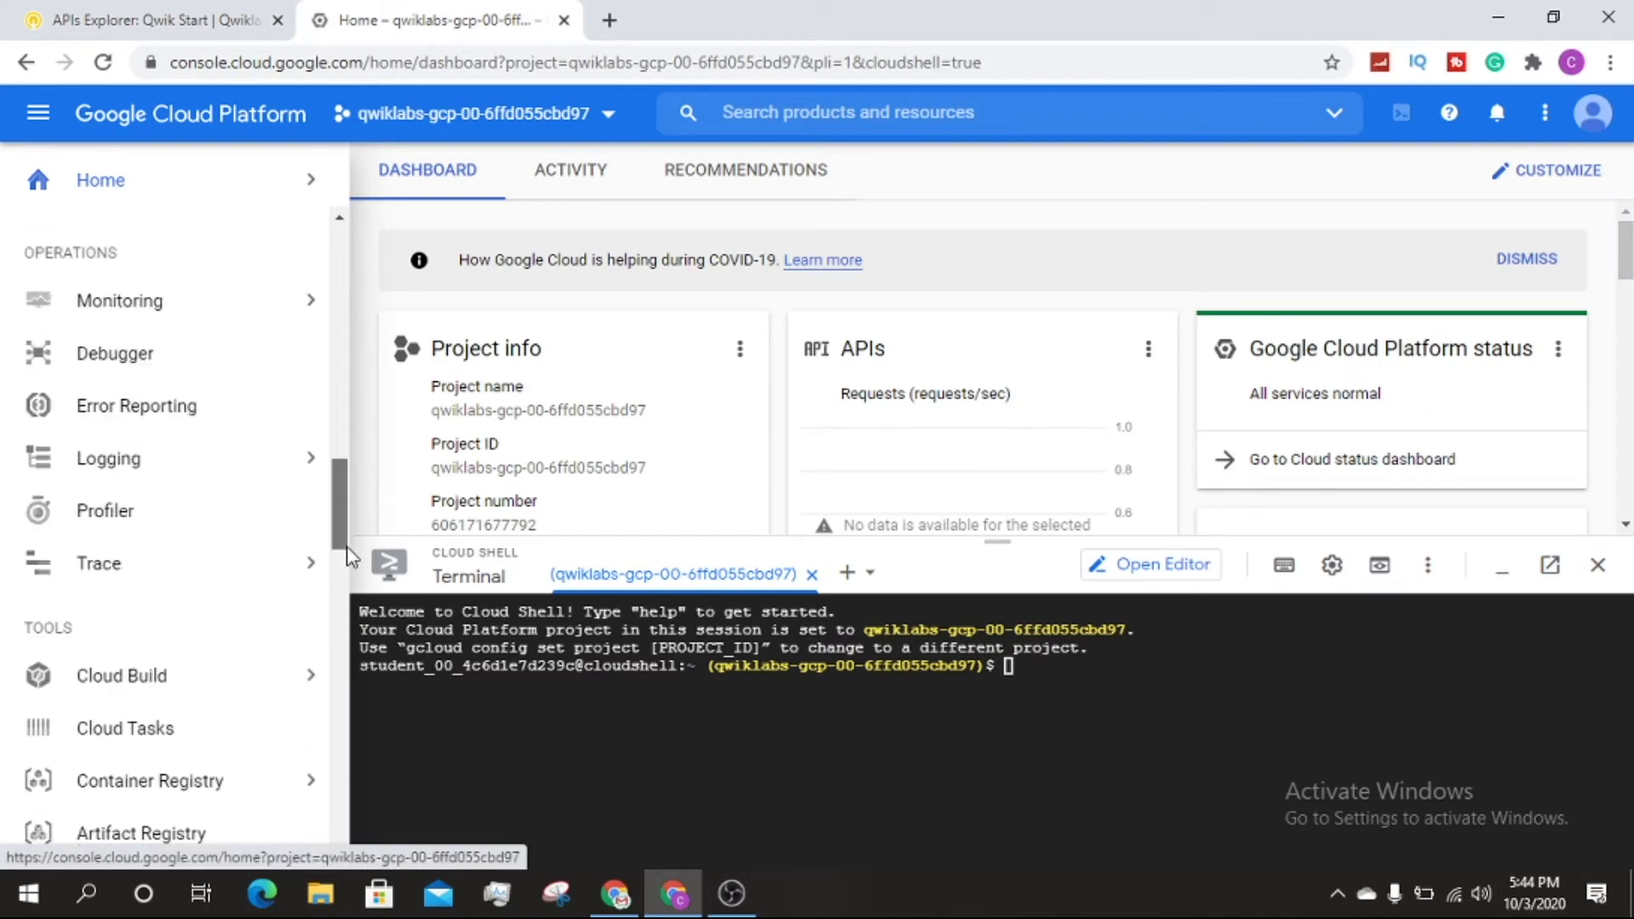
left_click_drag(351, 639, 219, 430)
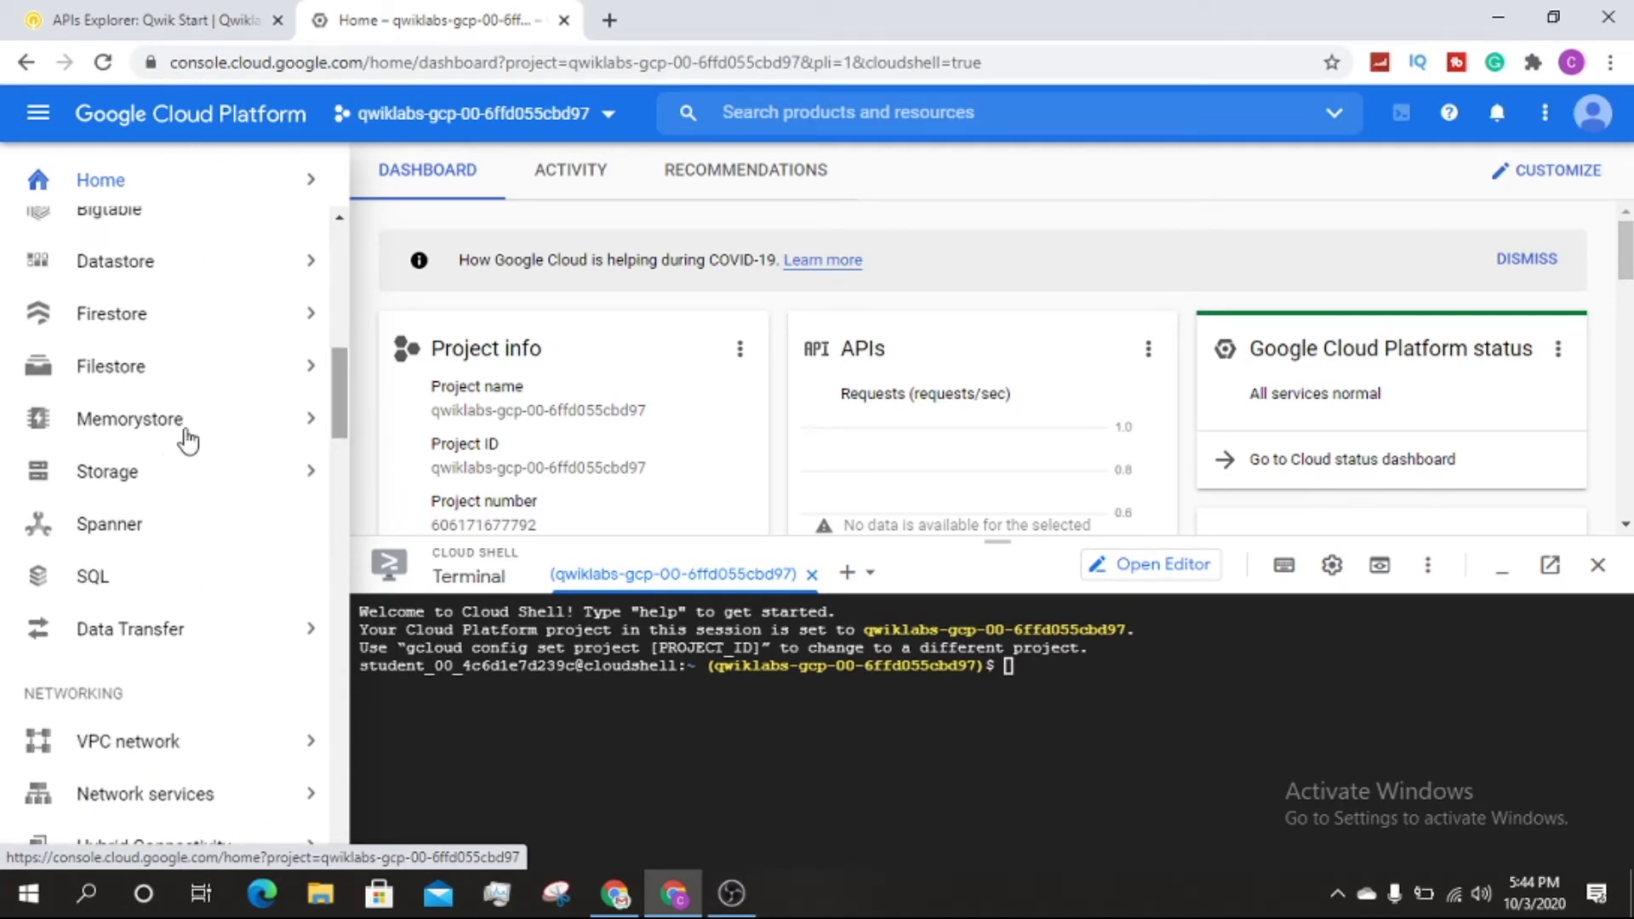
left_click(145, 467)
left_click(401, 487)
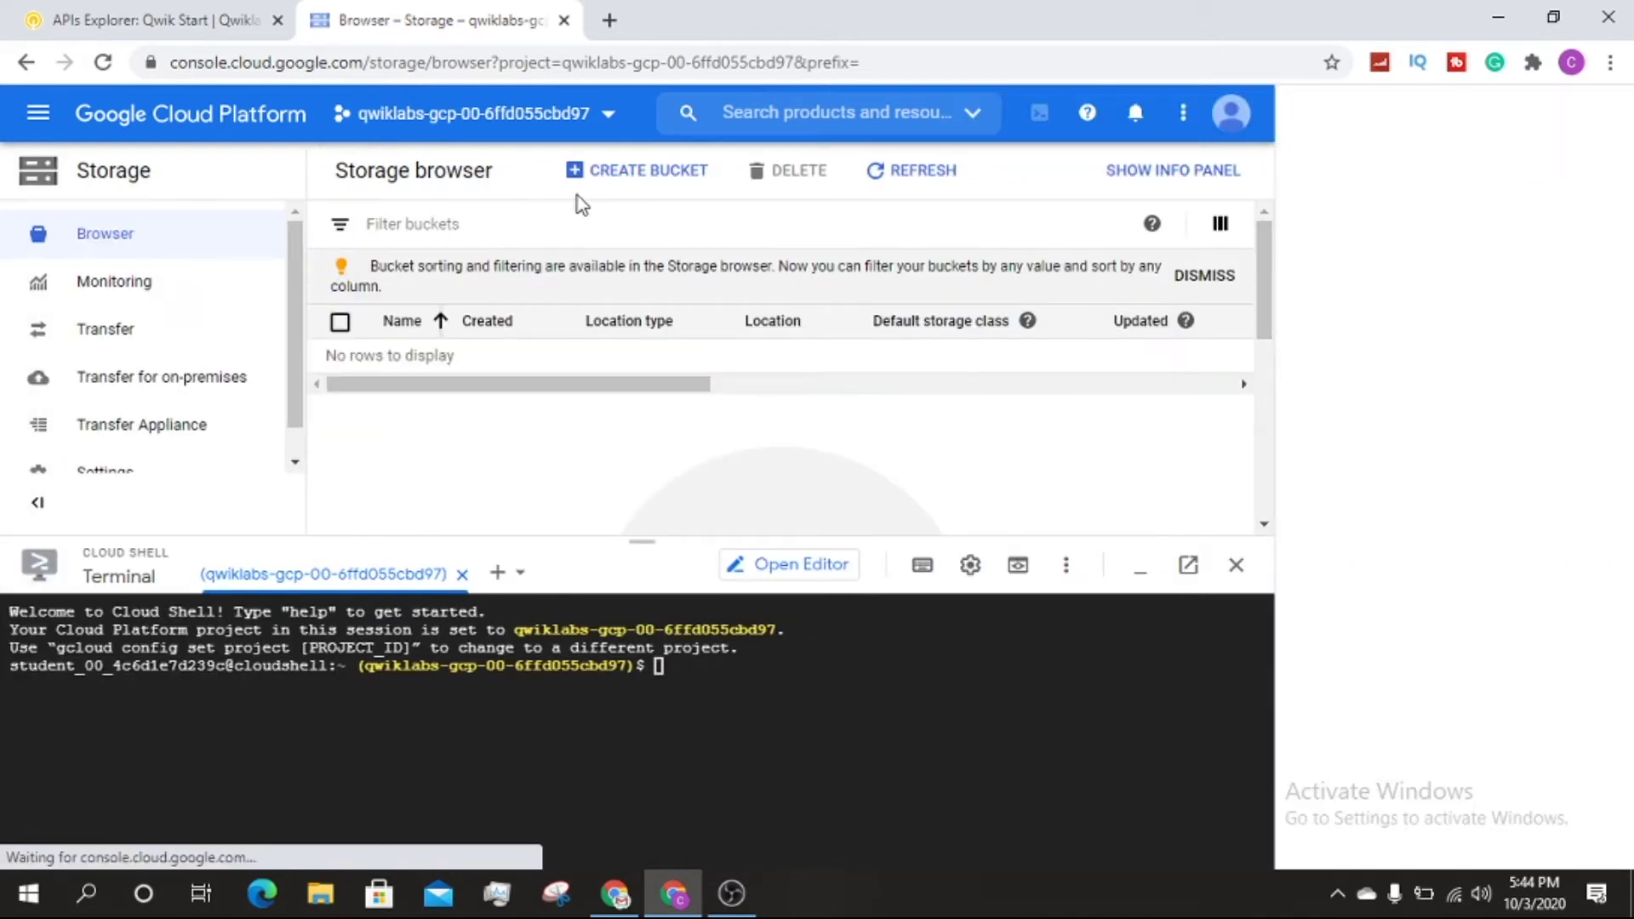
Step: Start creating a storage bucket, name it my-bucket888, and continue to the data location settings
left_click(590, 176)
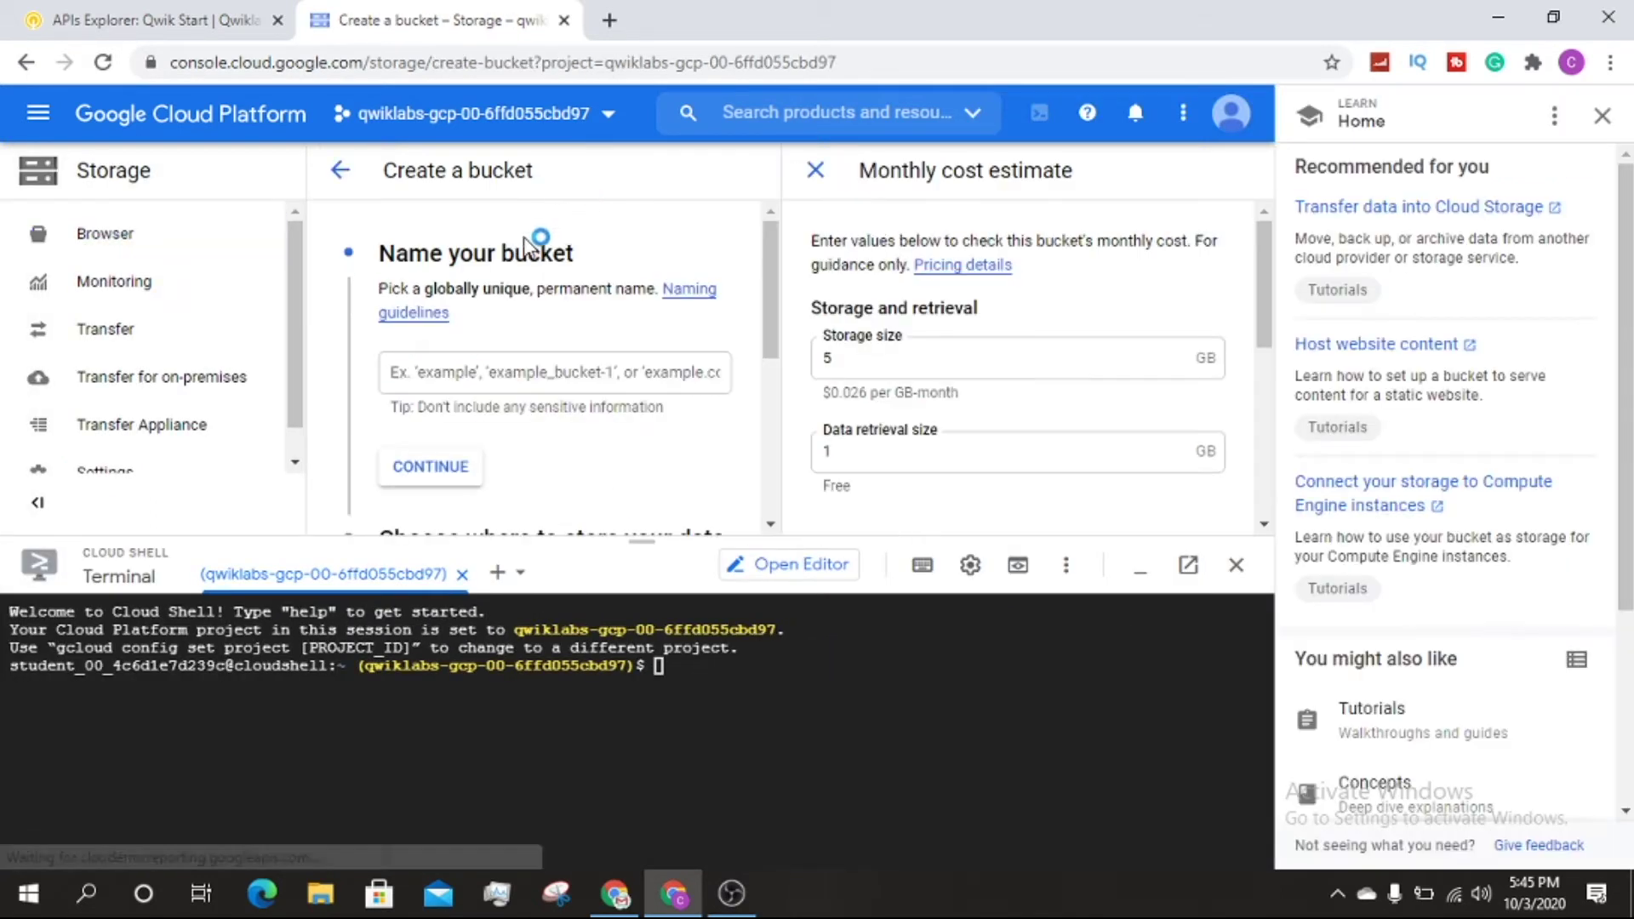
left_click(479, 354)
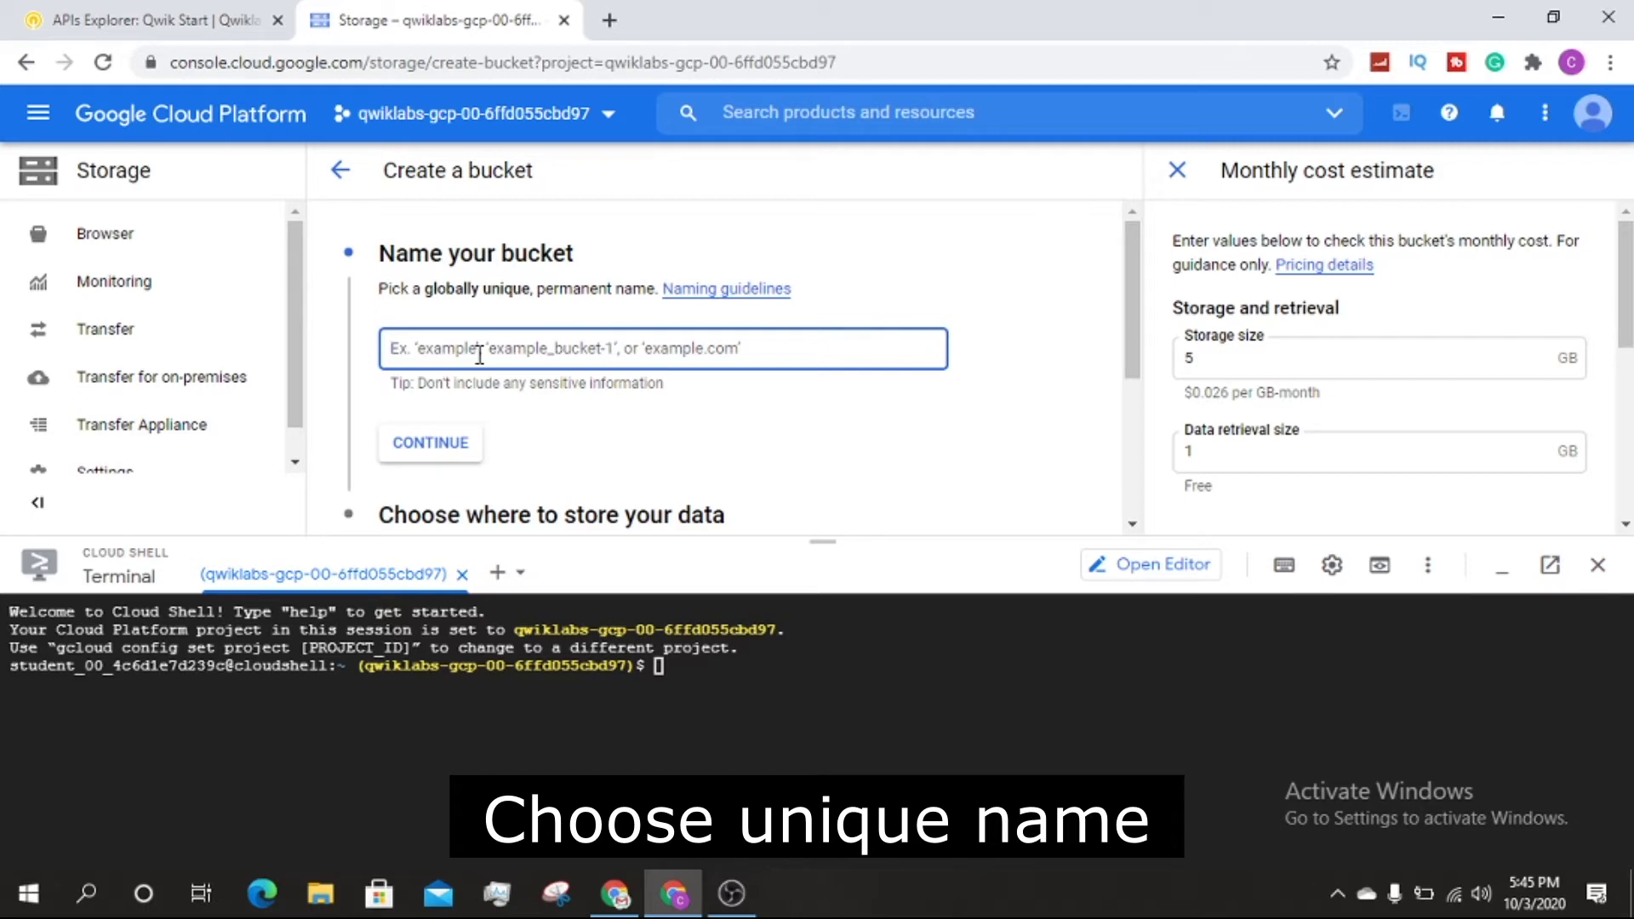
type("my-bucket888")
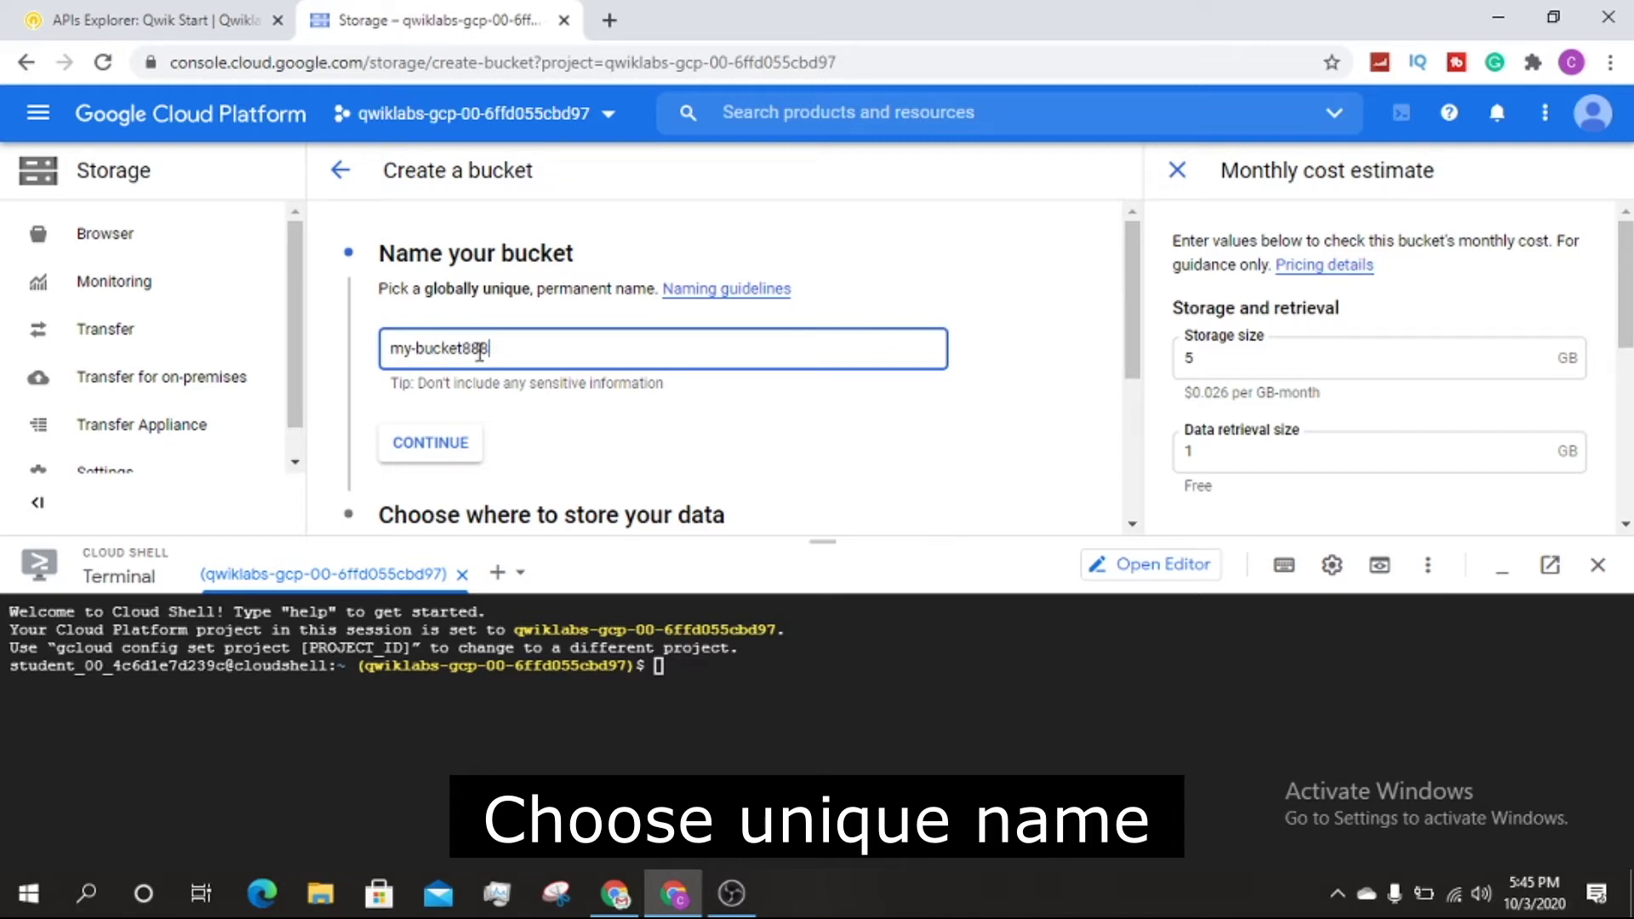
left_click(430, 441)
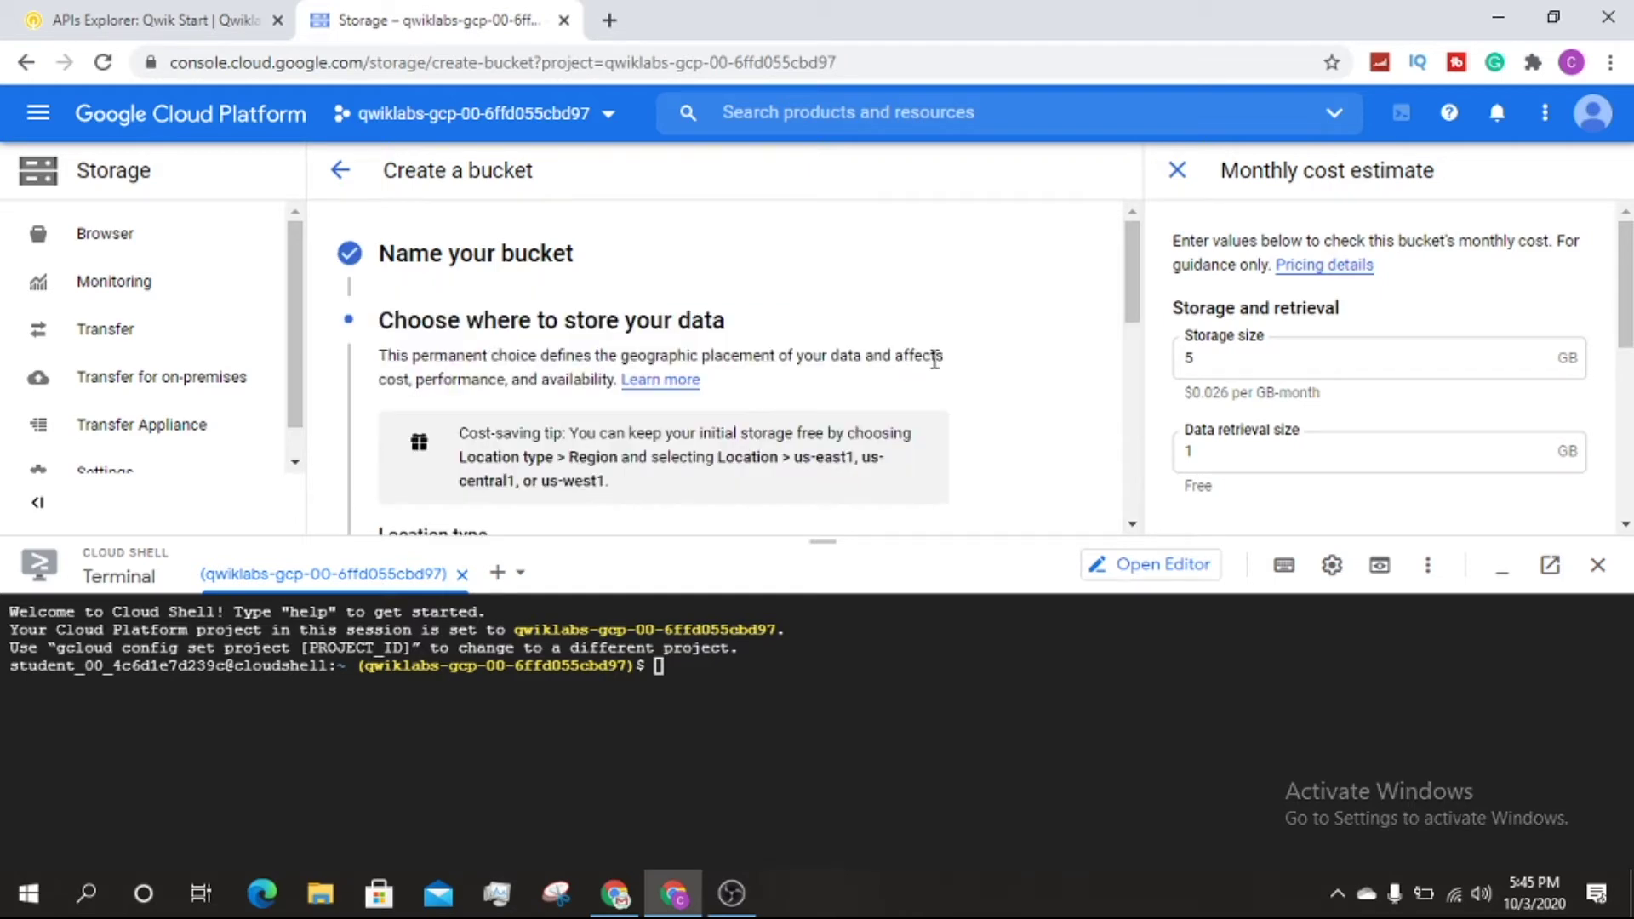
Step: Keep the default data location and the Standard storage class for the new bucket
left_click_drag(1125, 279, 1115, 396)
left_click(428, 492)
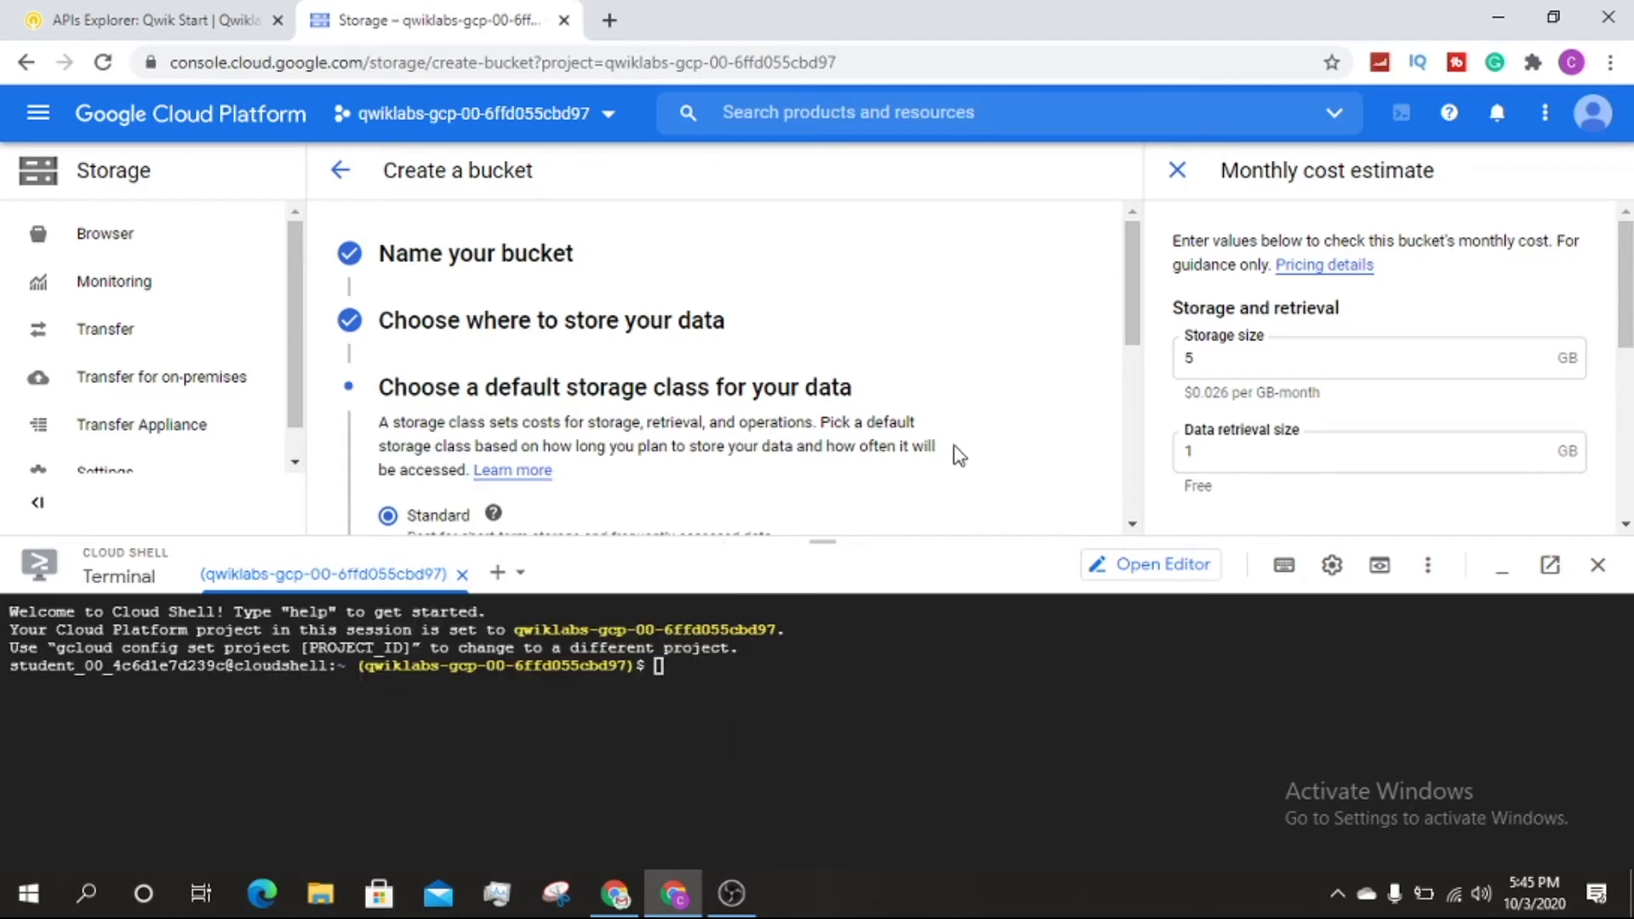
left_click_drag(1134, 313, 1134, 428)
left_click(464, 444)
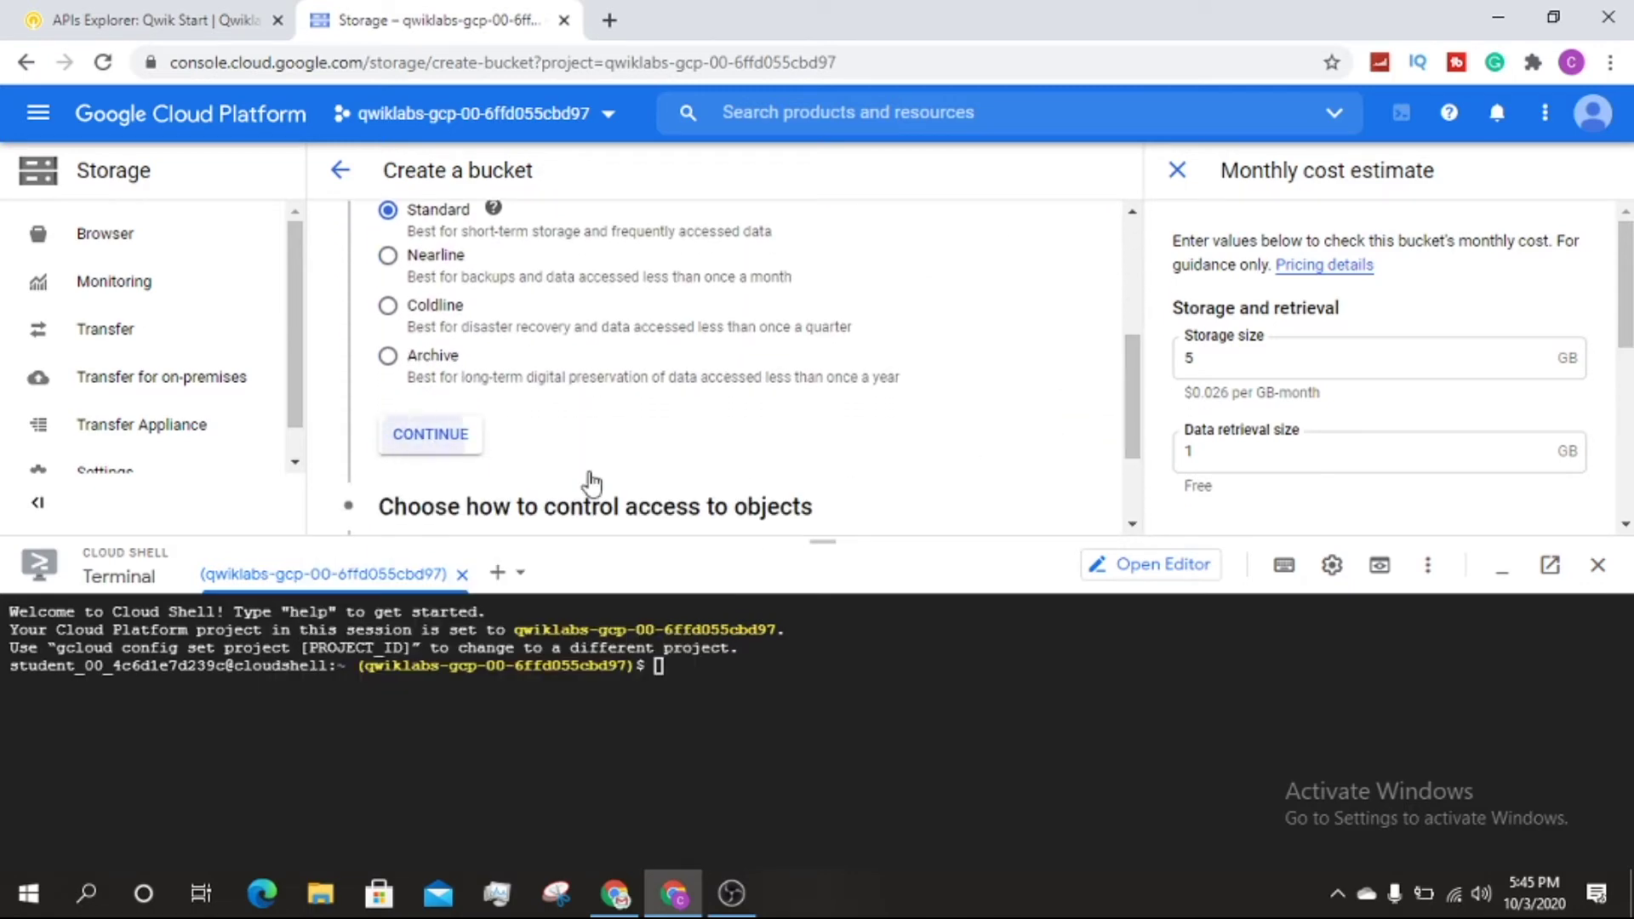
Step: Create the bucket with the remaining default access and advanced settings, and check the lab progress for the bucket creation task
left_click_drag(1137, 351, 1130, 467)
left_click(434, 367)
left_click_drag(1132, 336, 1121, 502)
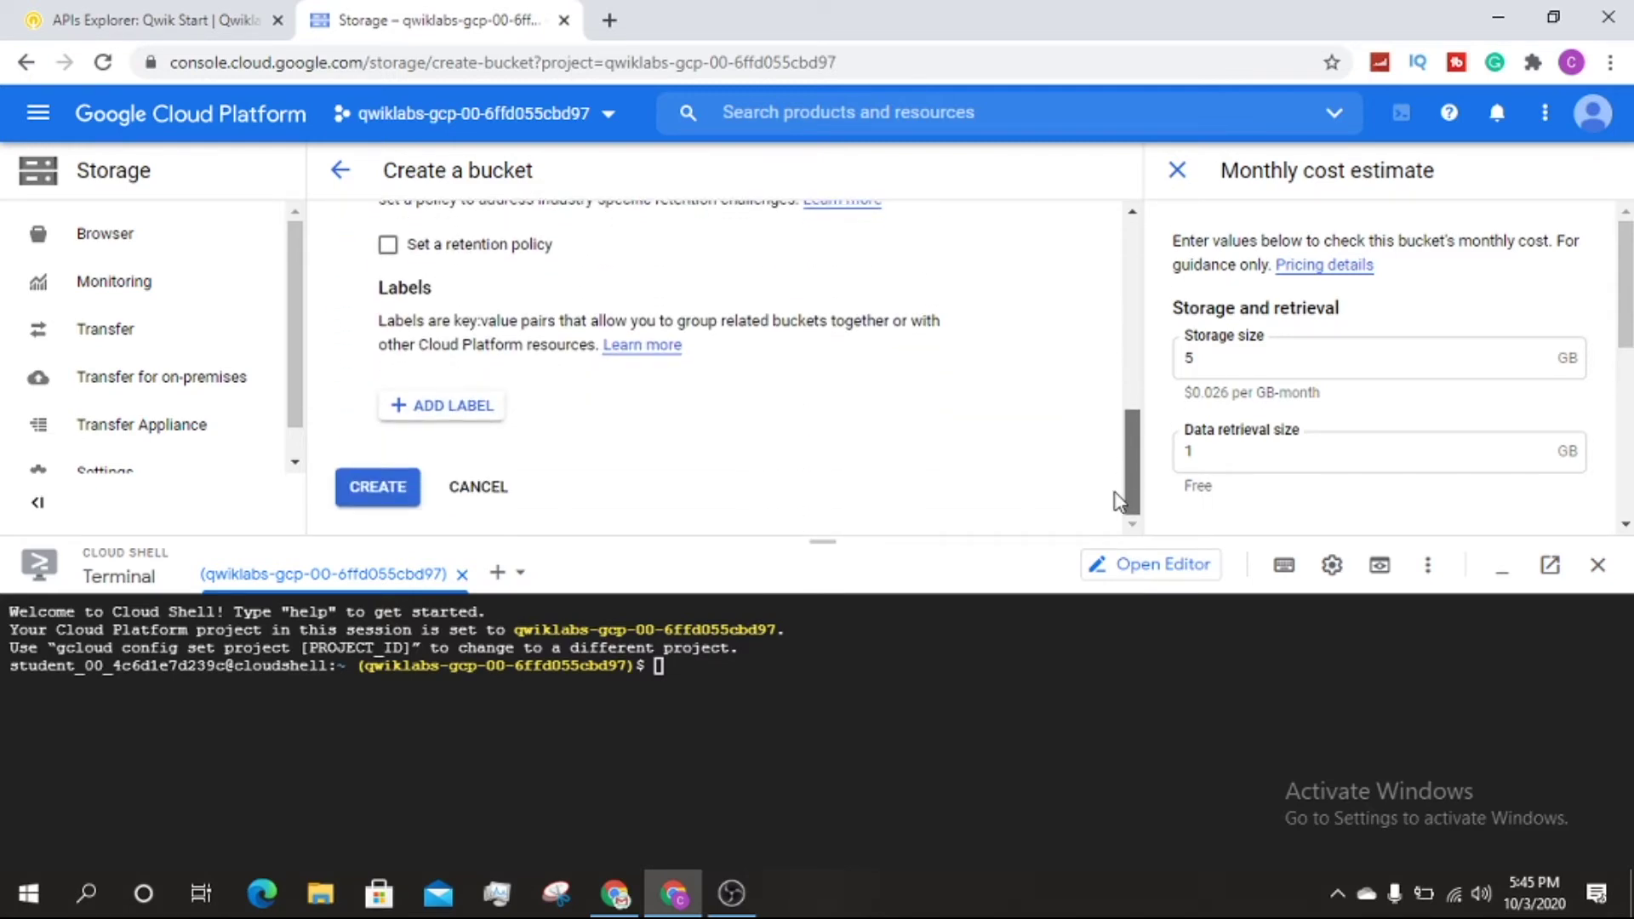
left_click(403, 485)
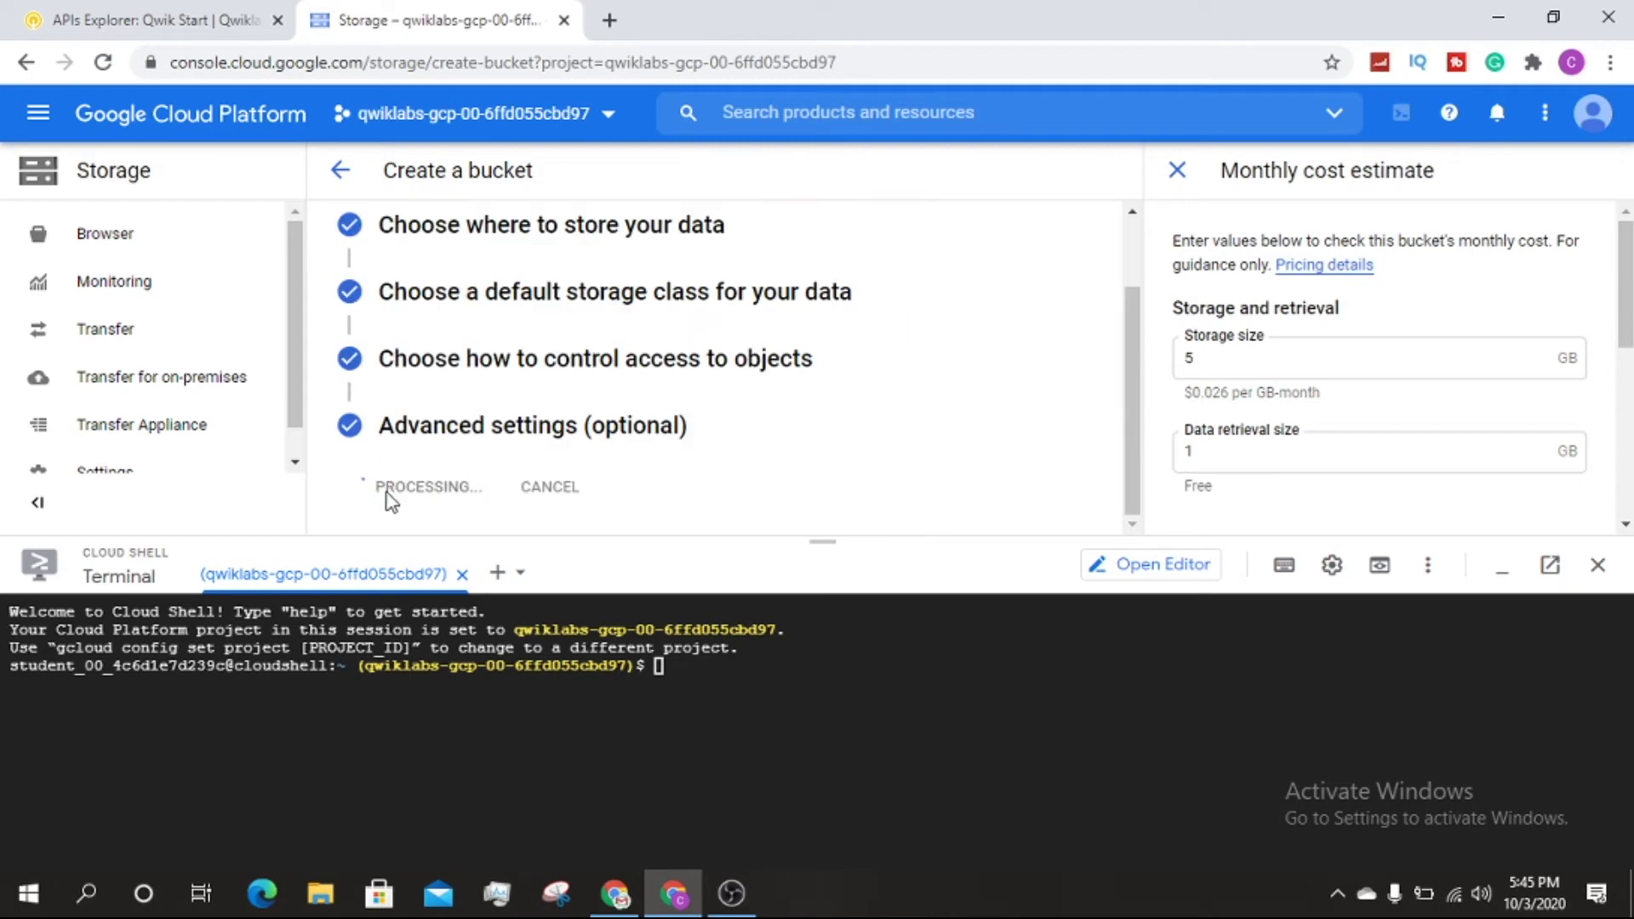
left_click(129, 14)
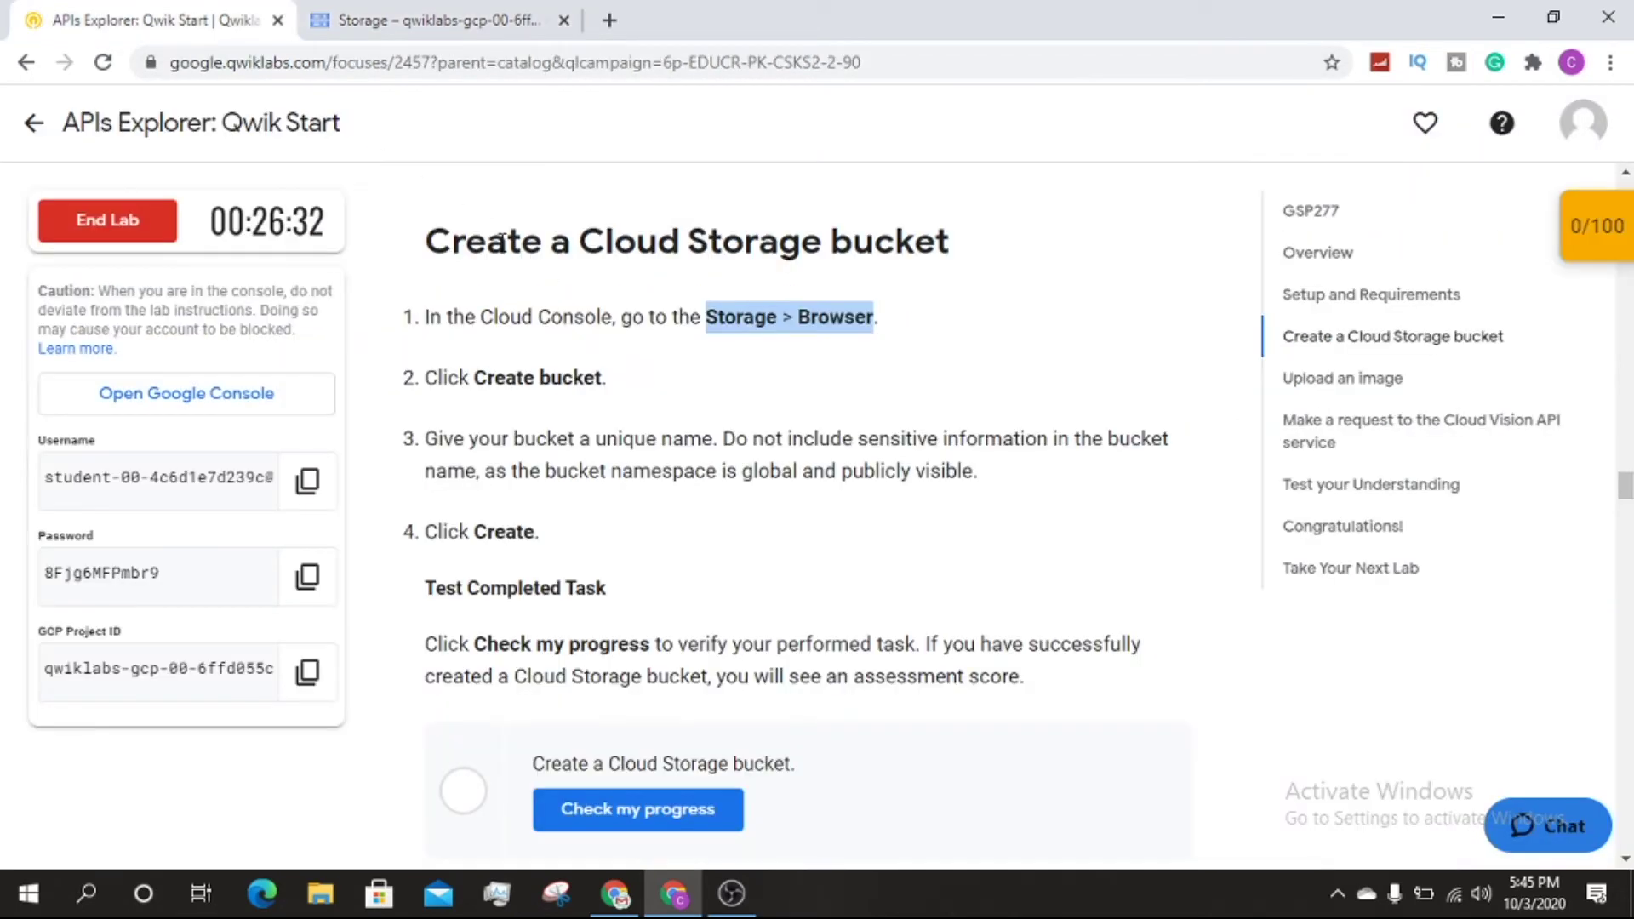
left_click(734, 819)
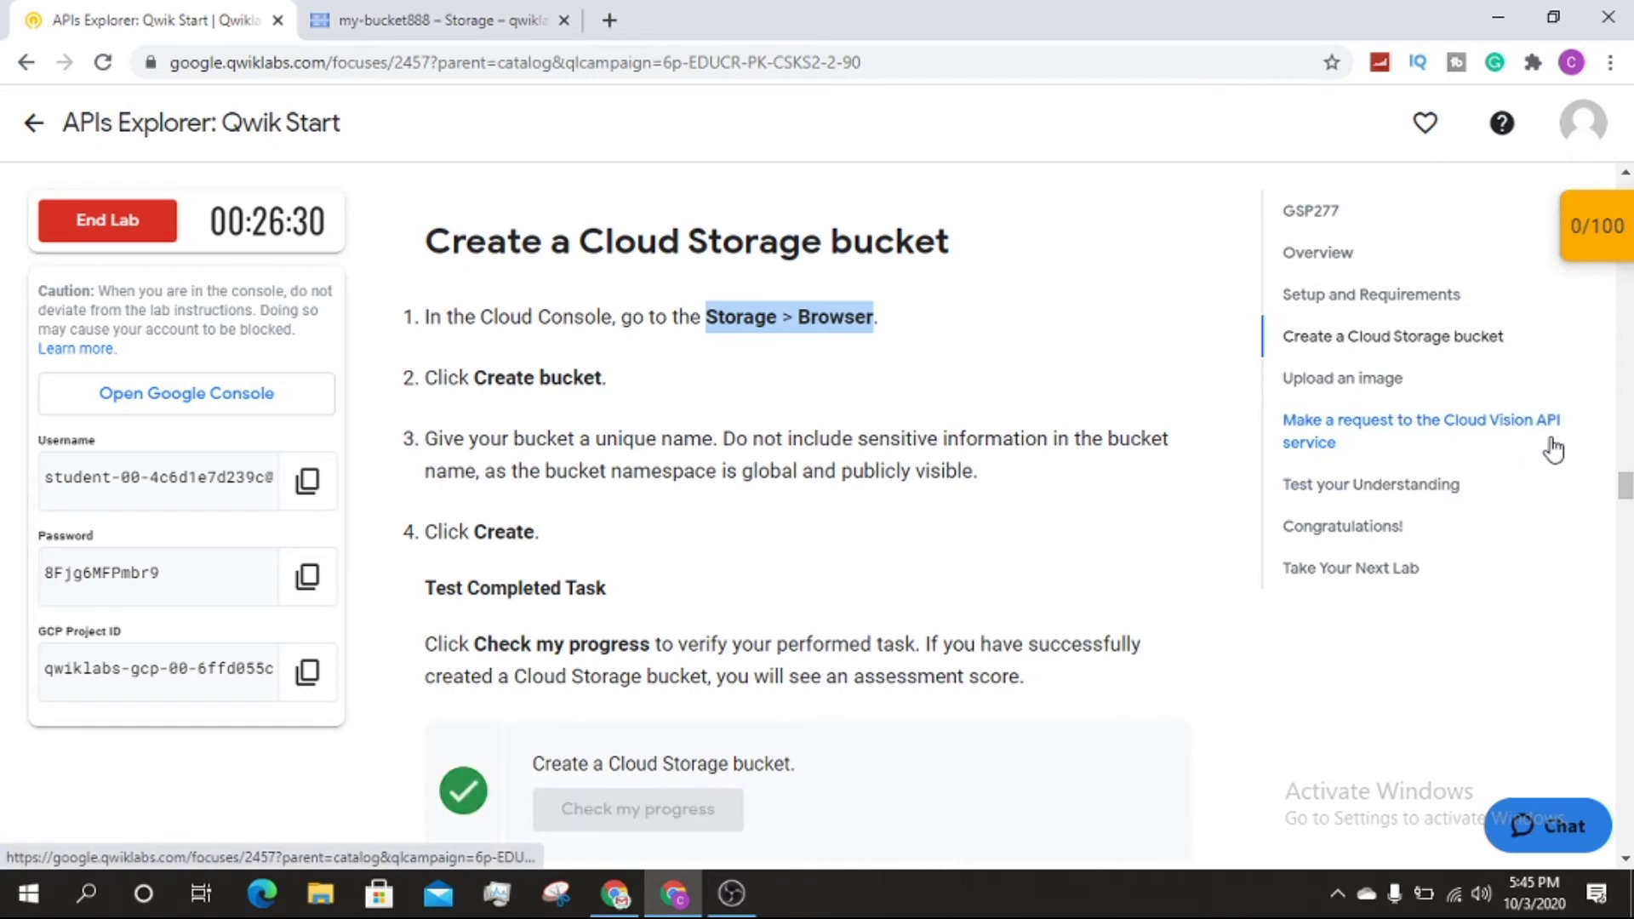
Step: Save the dog picture from the lab's image upload section to the Desktop as demo-image.jpg
scroll(1498, 583, "down", 8)
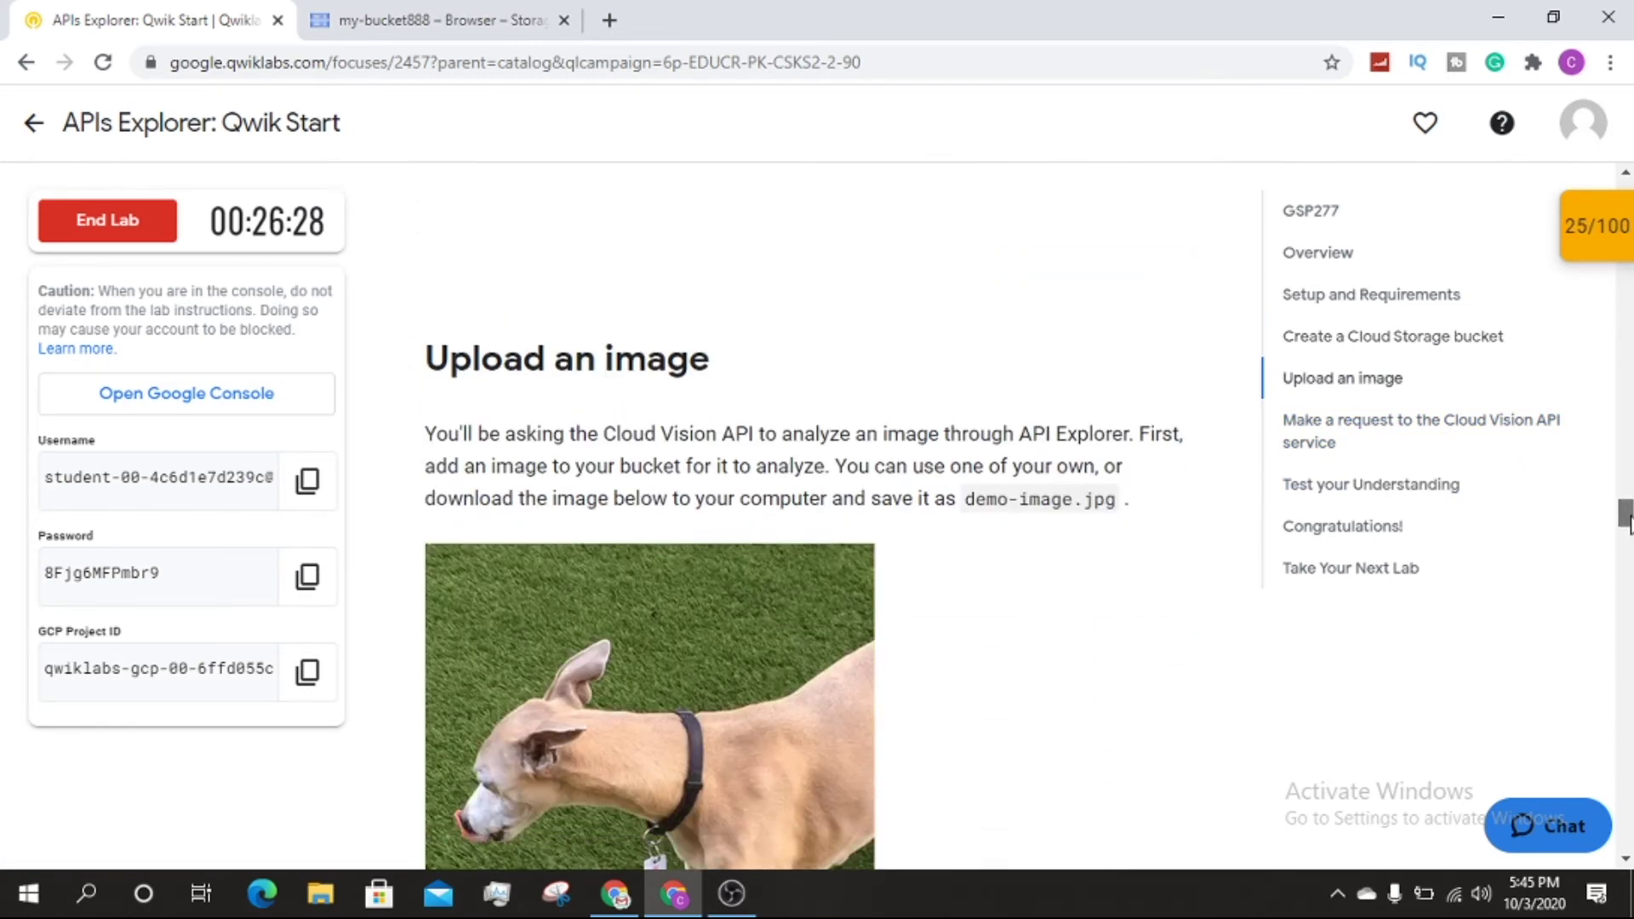
left_click_drag(1625, 517, 1625, 535)
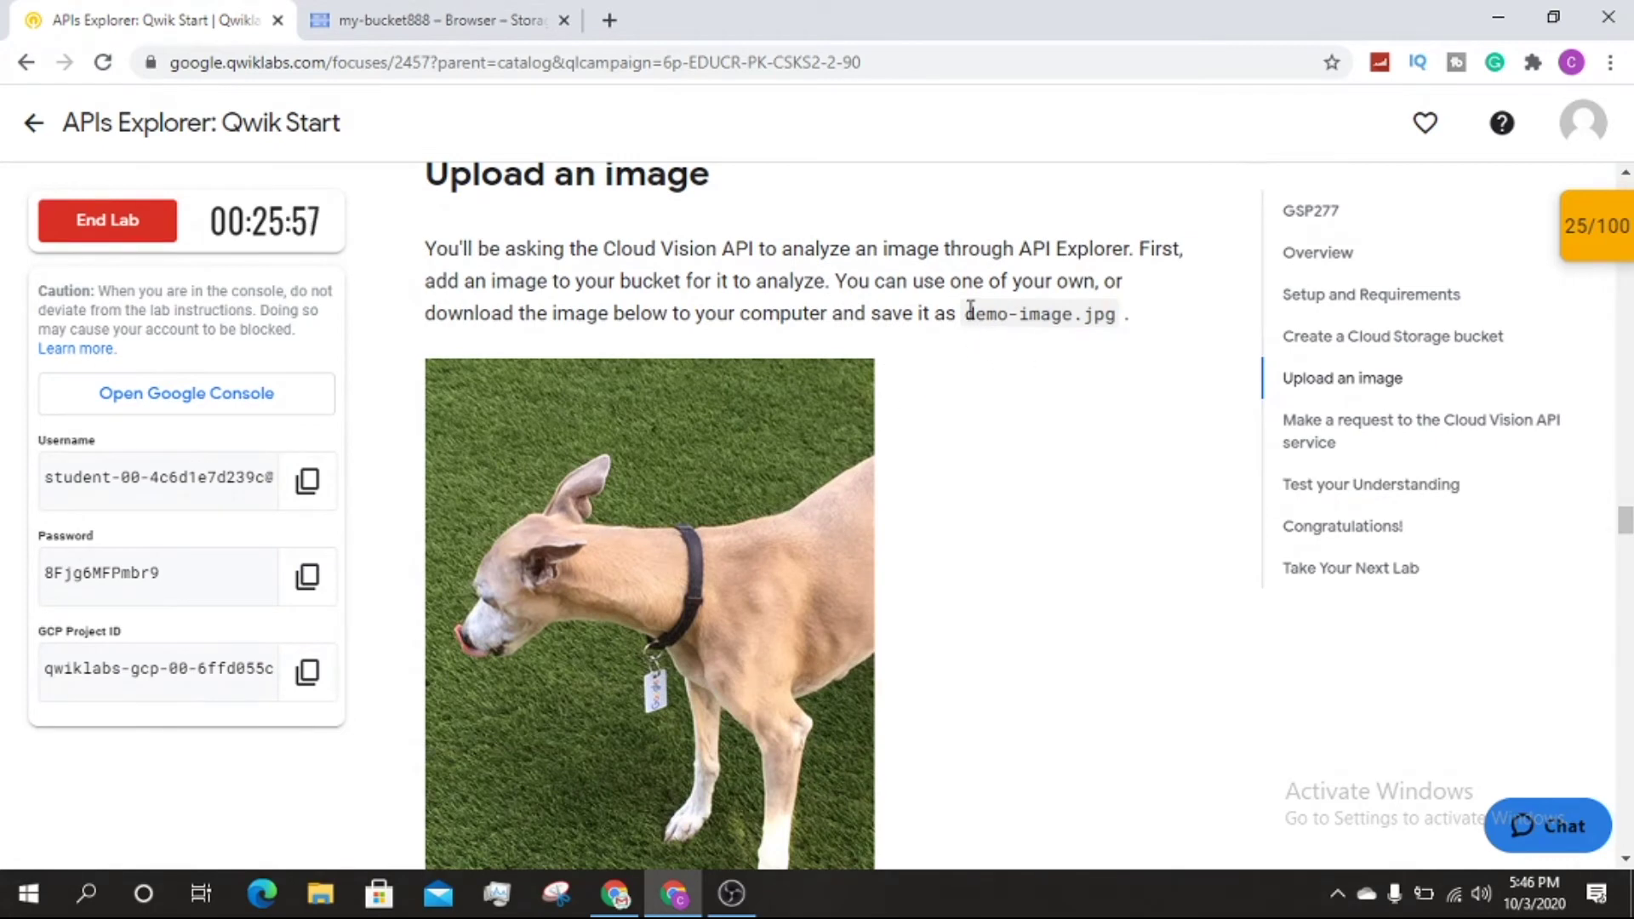
left_click_drag(970, 308, 1115, 315)
key("ctrl+c")
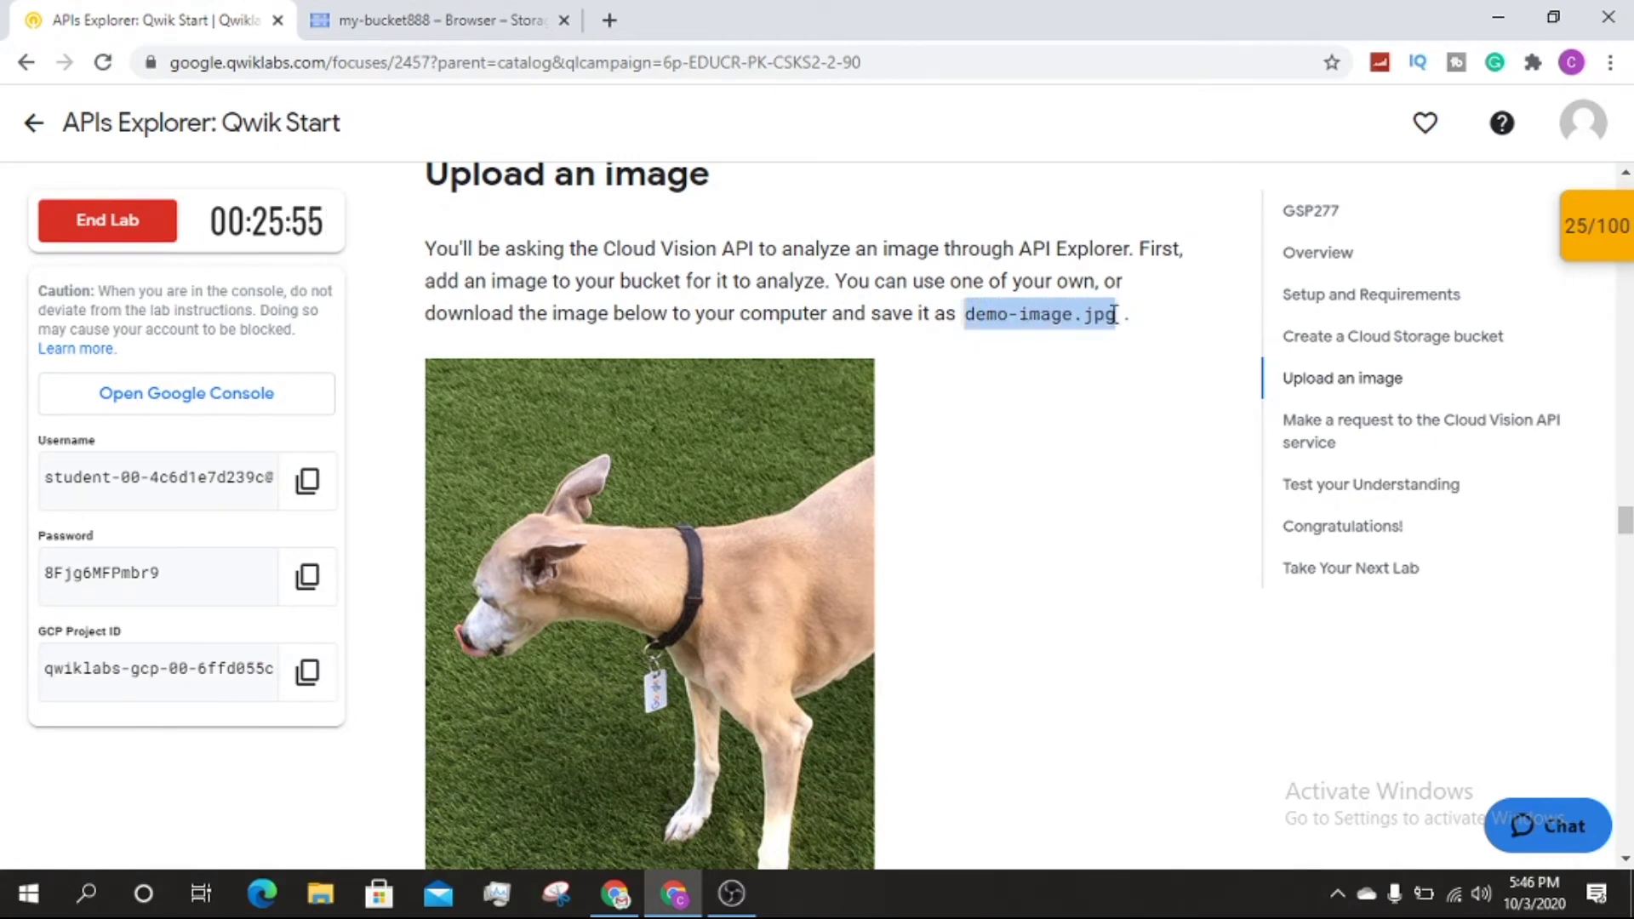
right_click(681, 573)
left_click(729, 617)
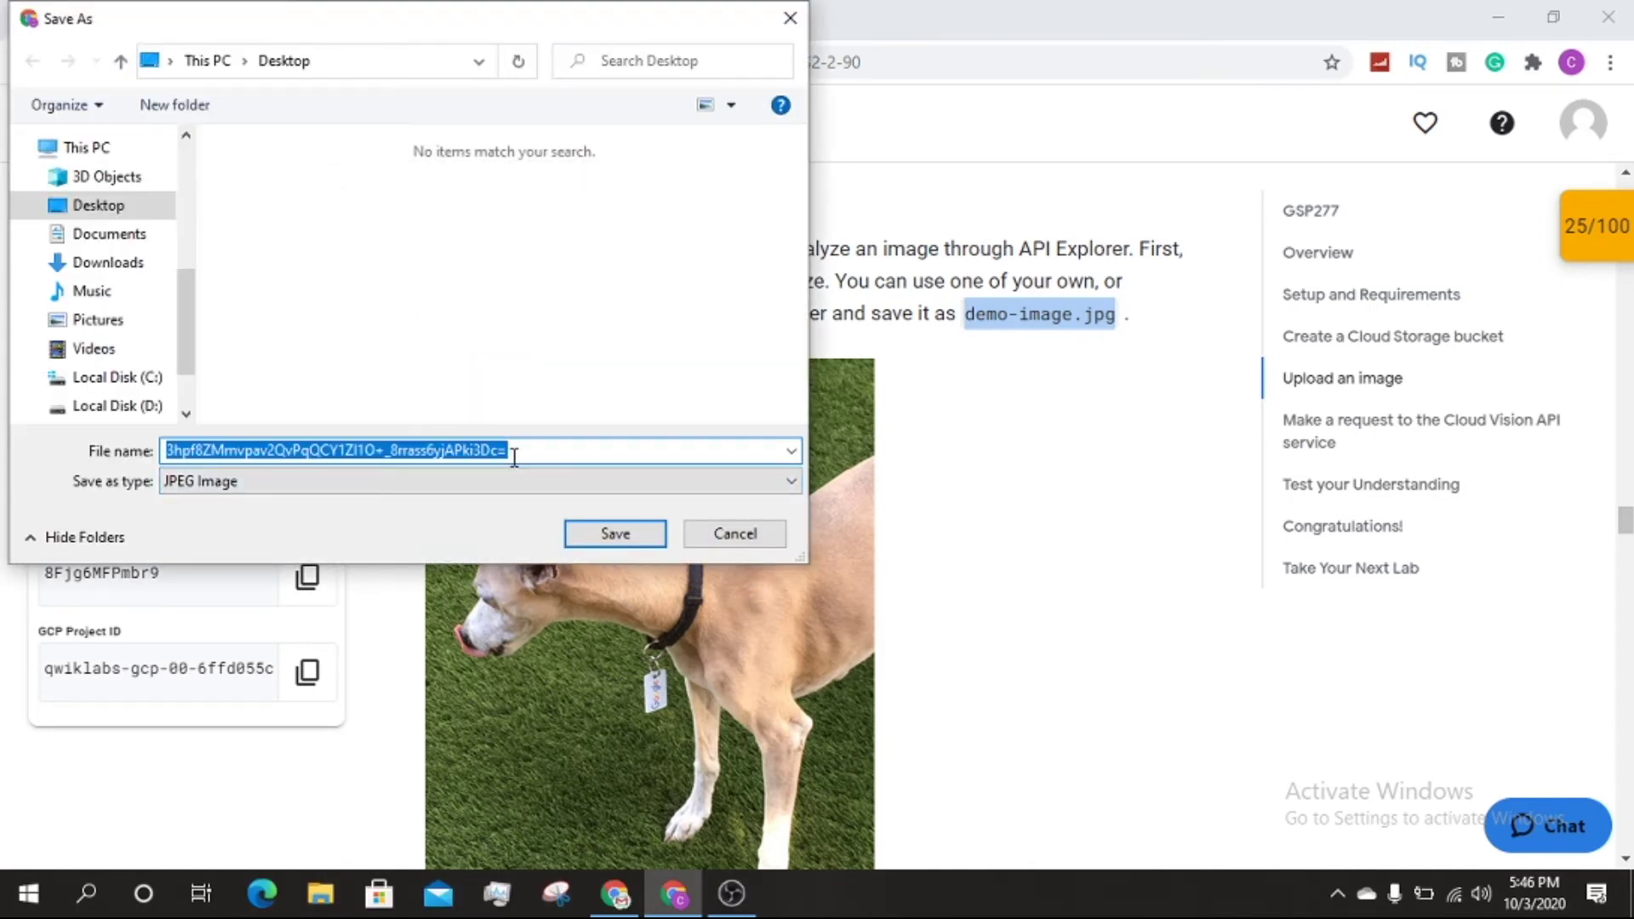
key("ctrl+v")
left_click(585, 536)
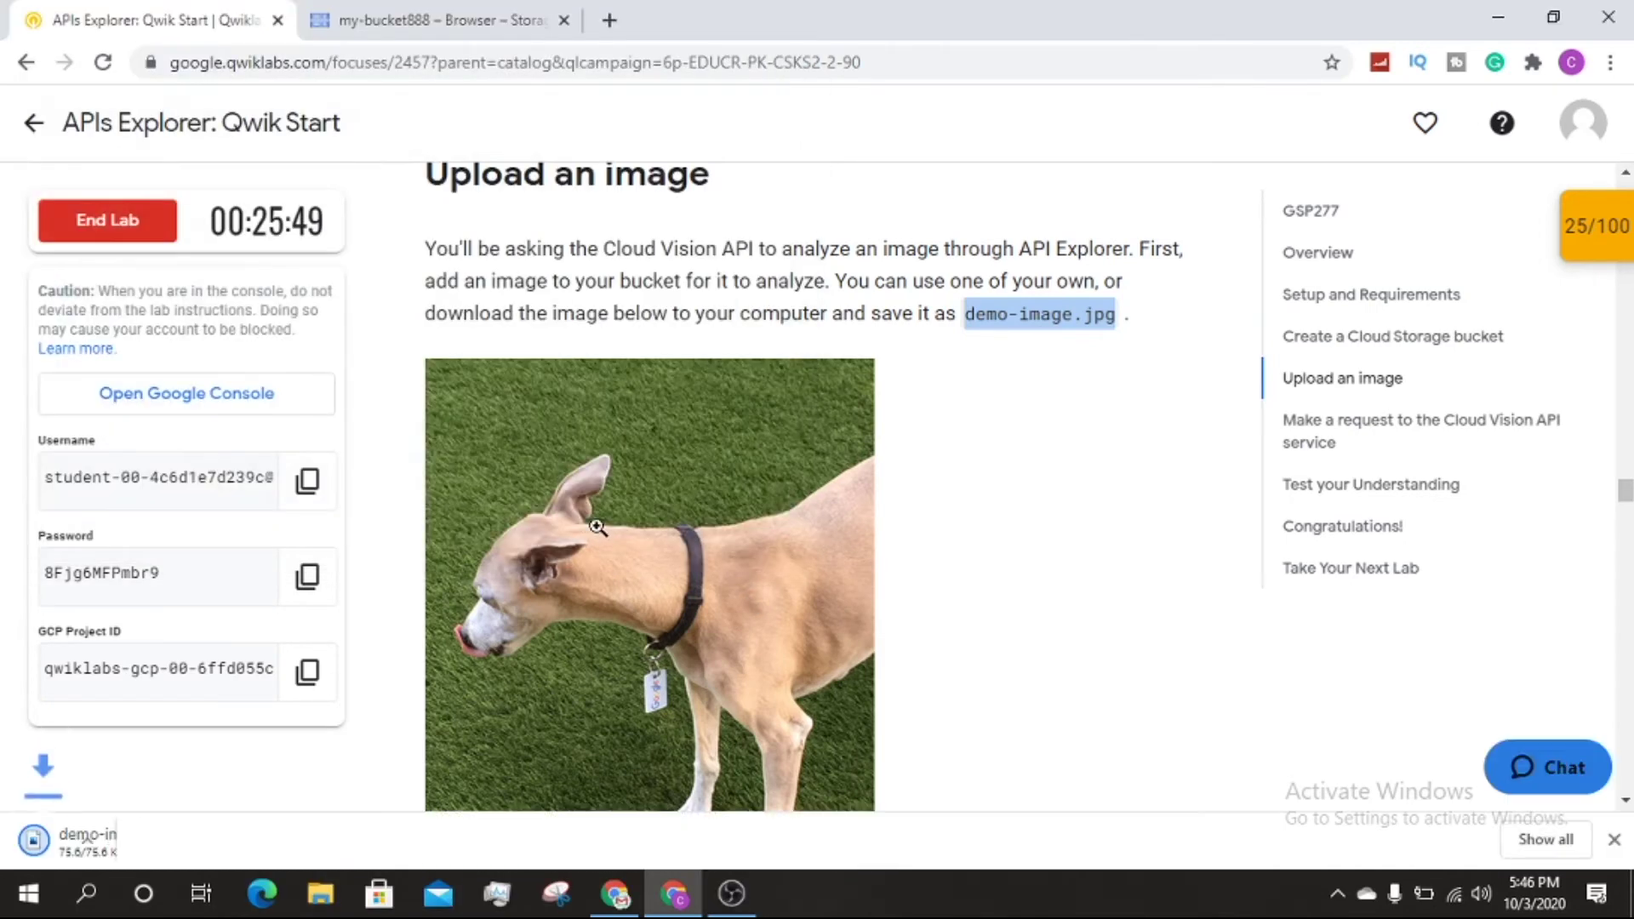
Step: Upload demo-image.jpg from the Desktop to my-bucket888 in the Cloud Console
left_click(426, 20)
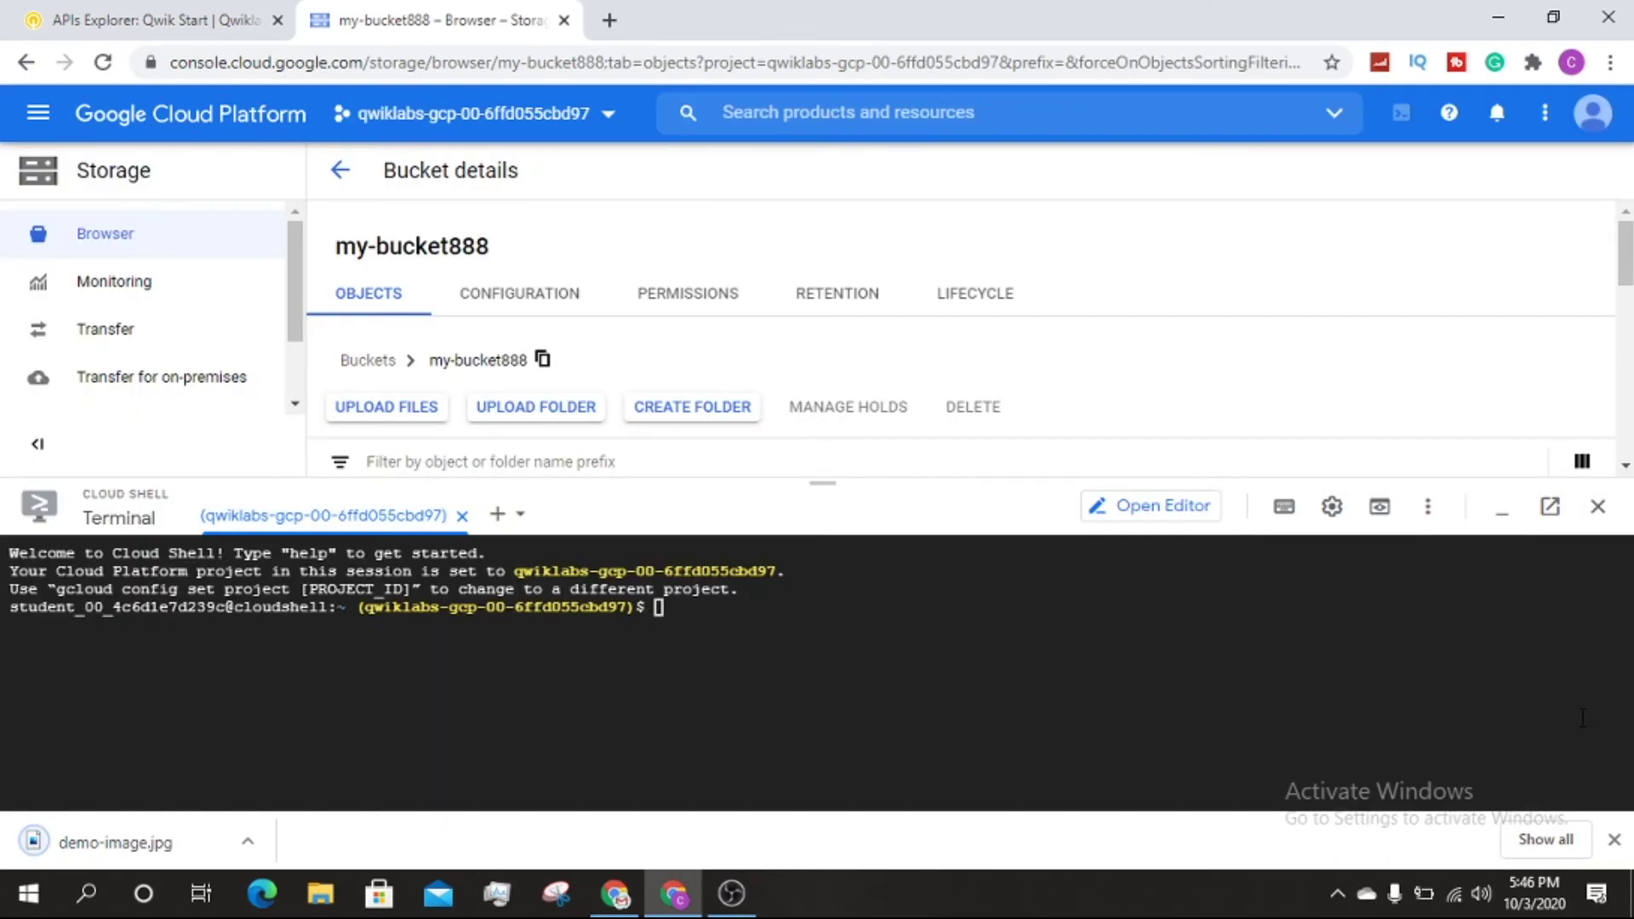
left_click(379, 410)
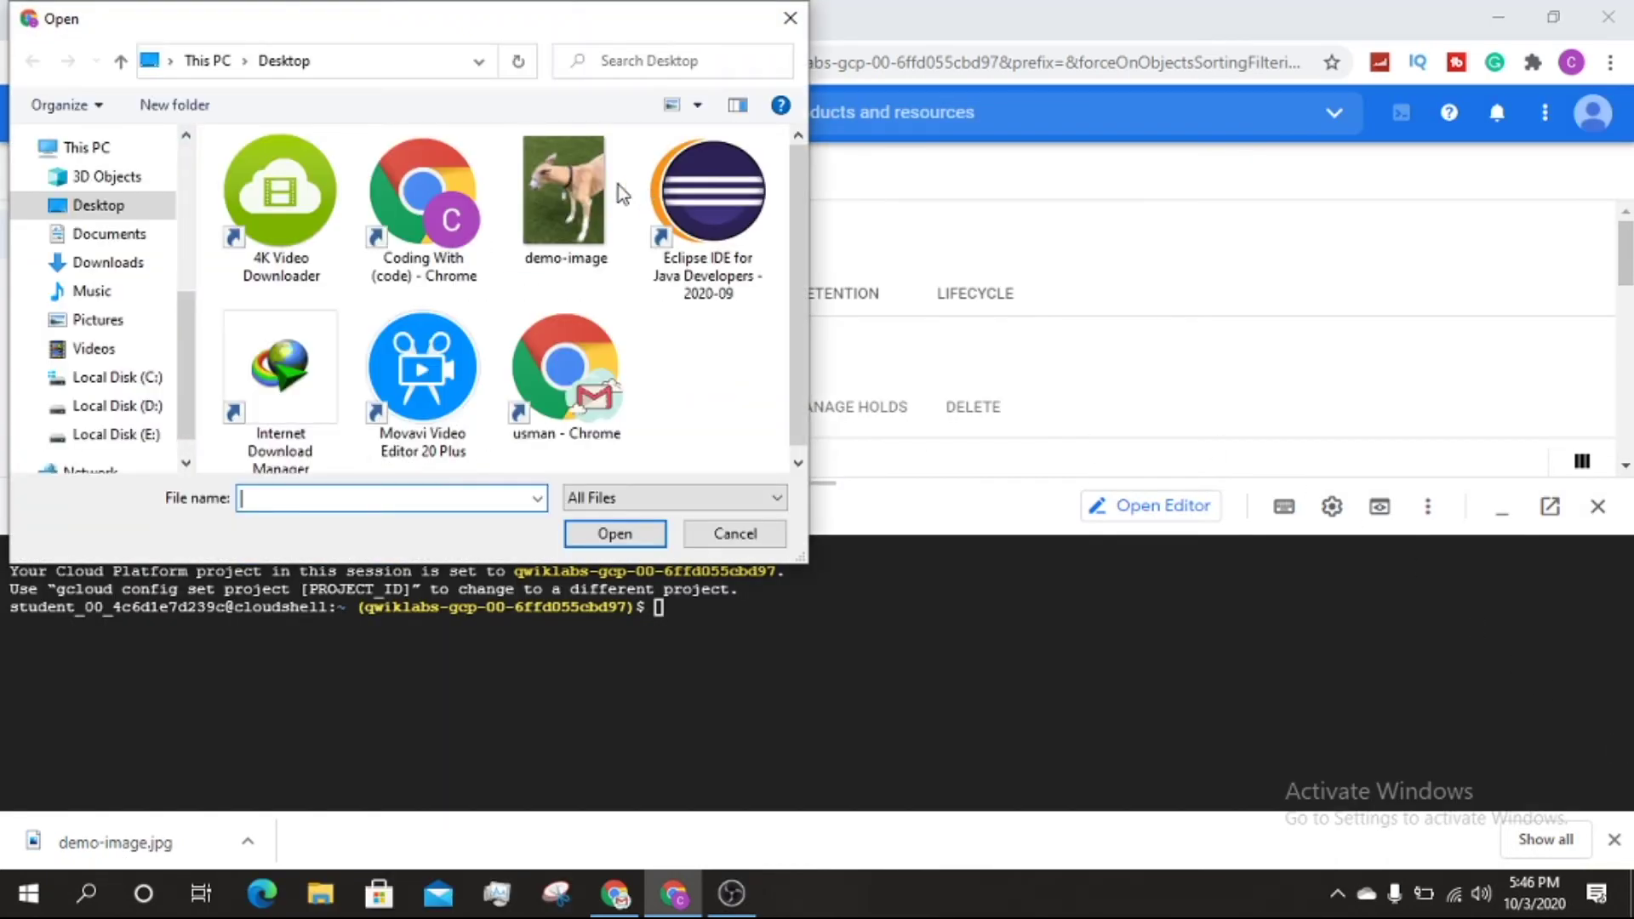
left_click(564, 191)
left_click(613, 533)
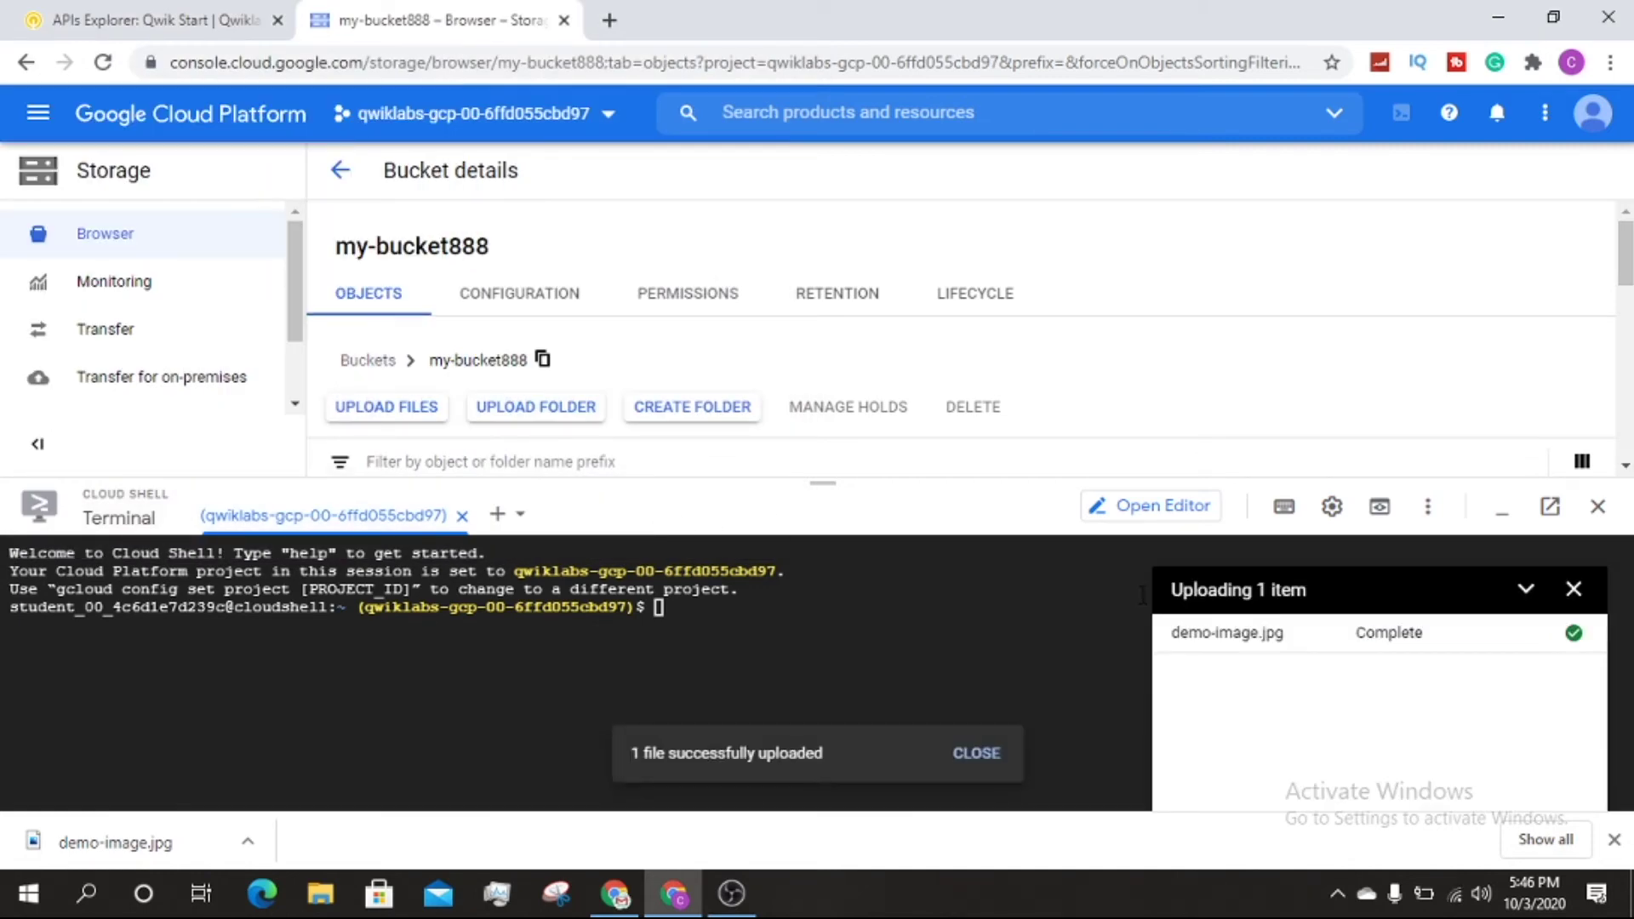
scroll(1215, 333, "down", 2)
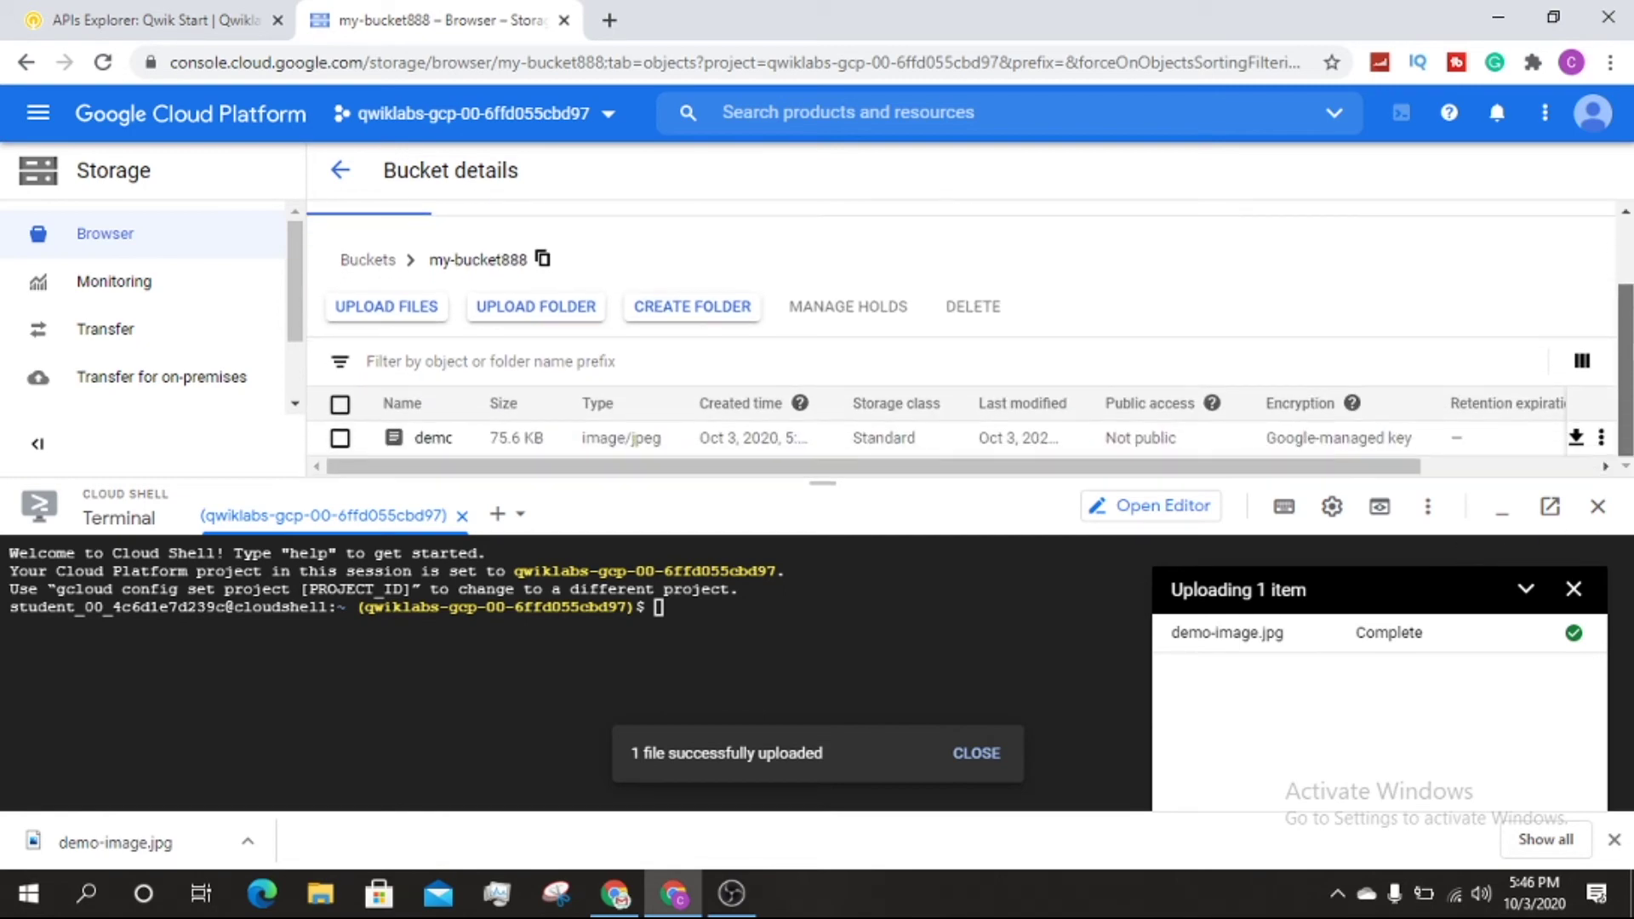
Step: Check the lab progress for the task of uploading demo-image.jpg to a storage bucket
left_click(131, 12)
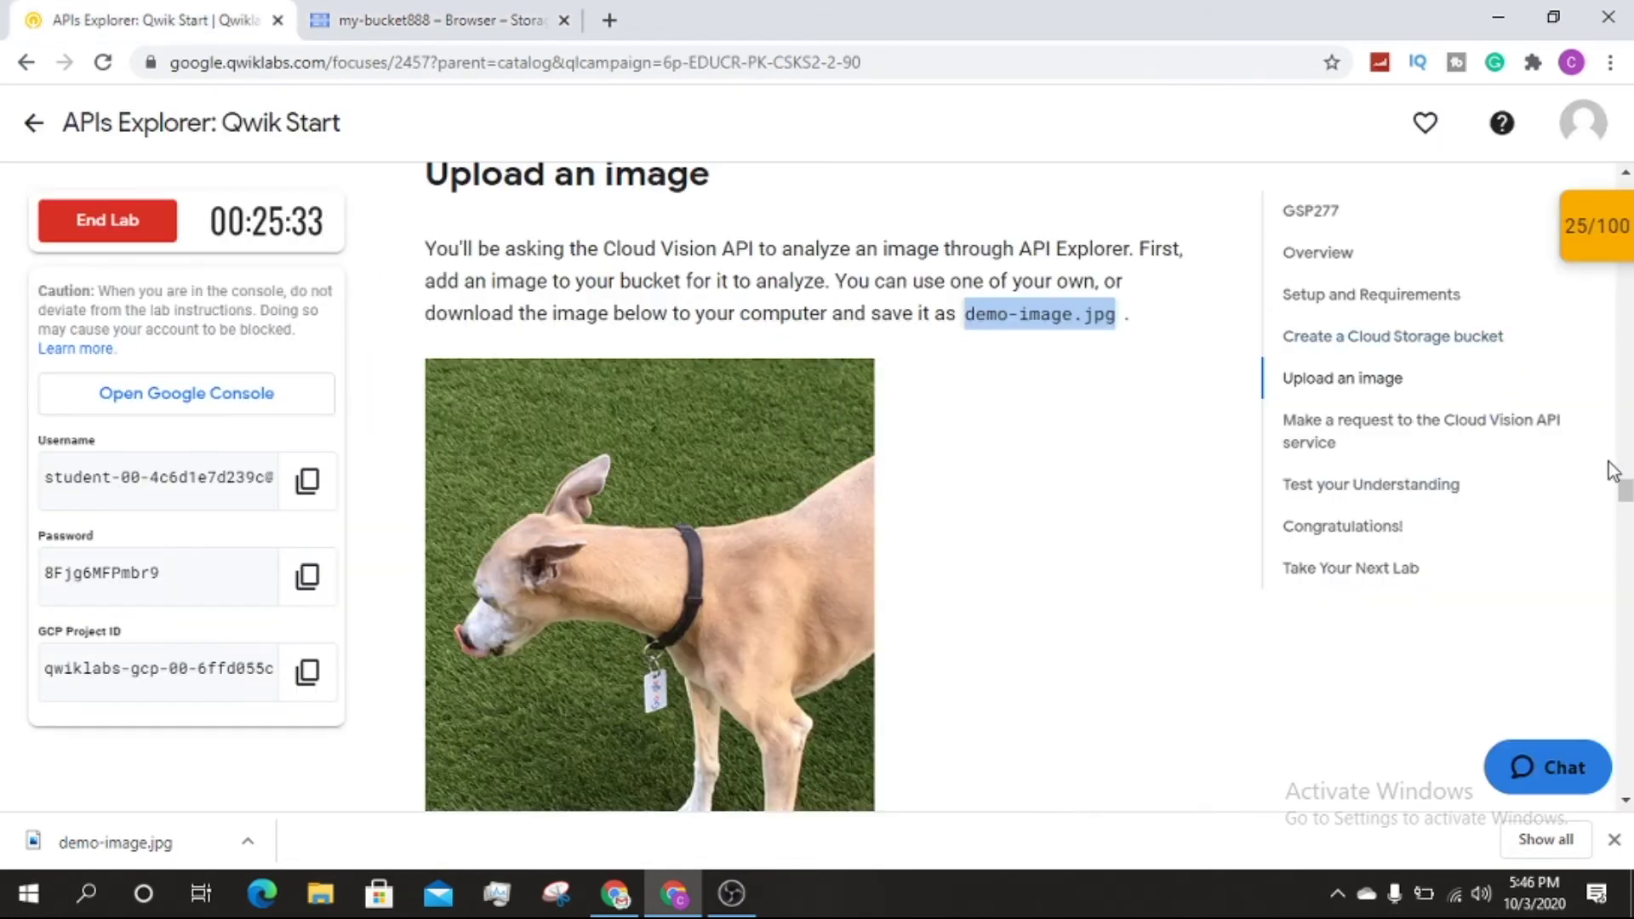
scroll(1612, 471, "down", 8)
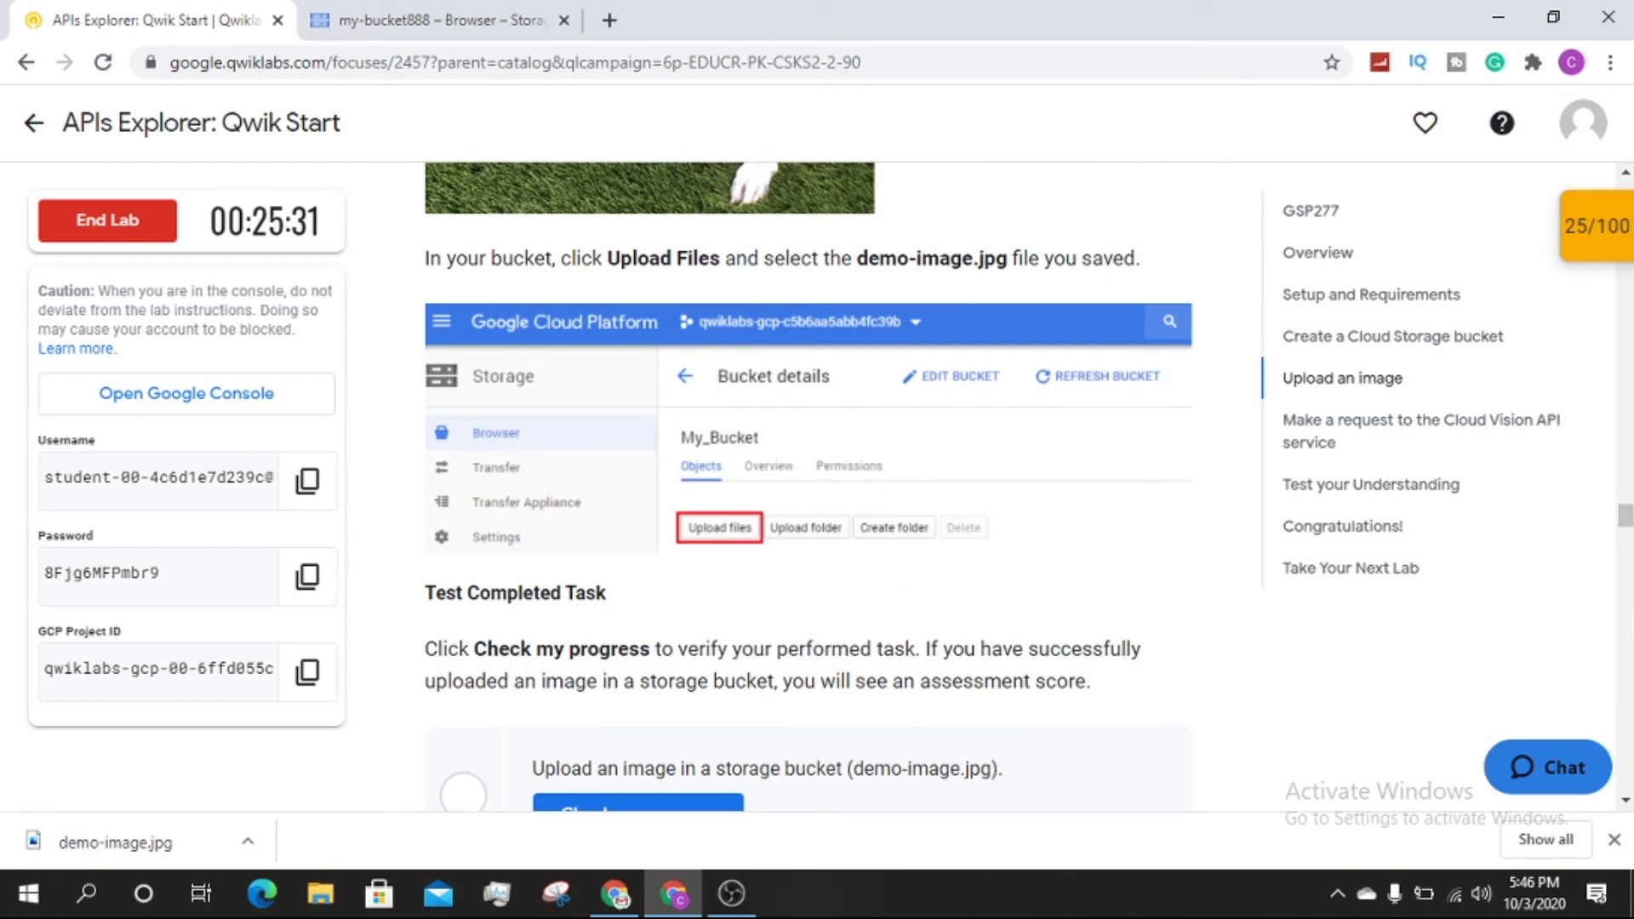
scroll(1069, 521, "down", 4)
left_click(634, 444)
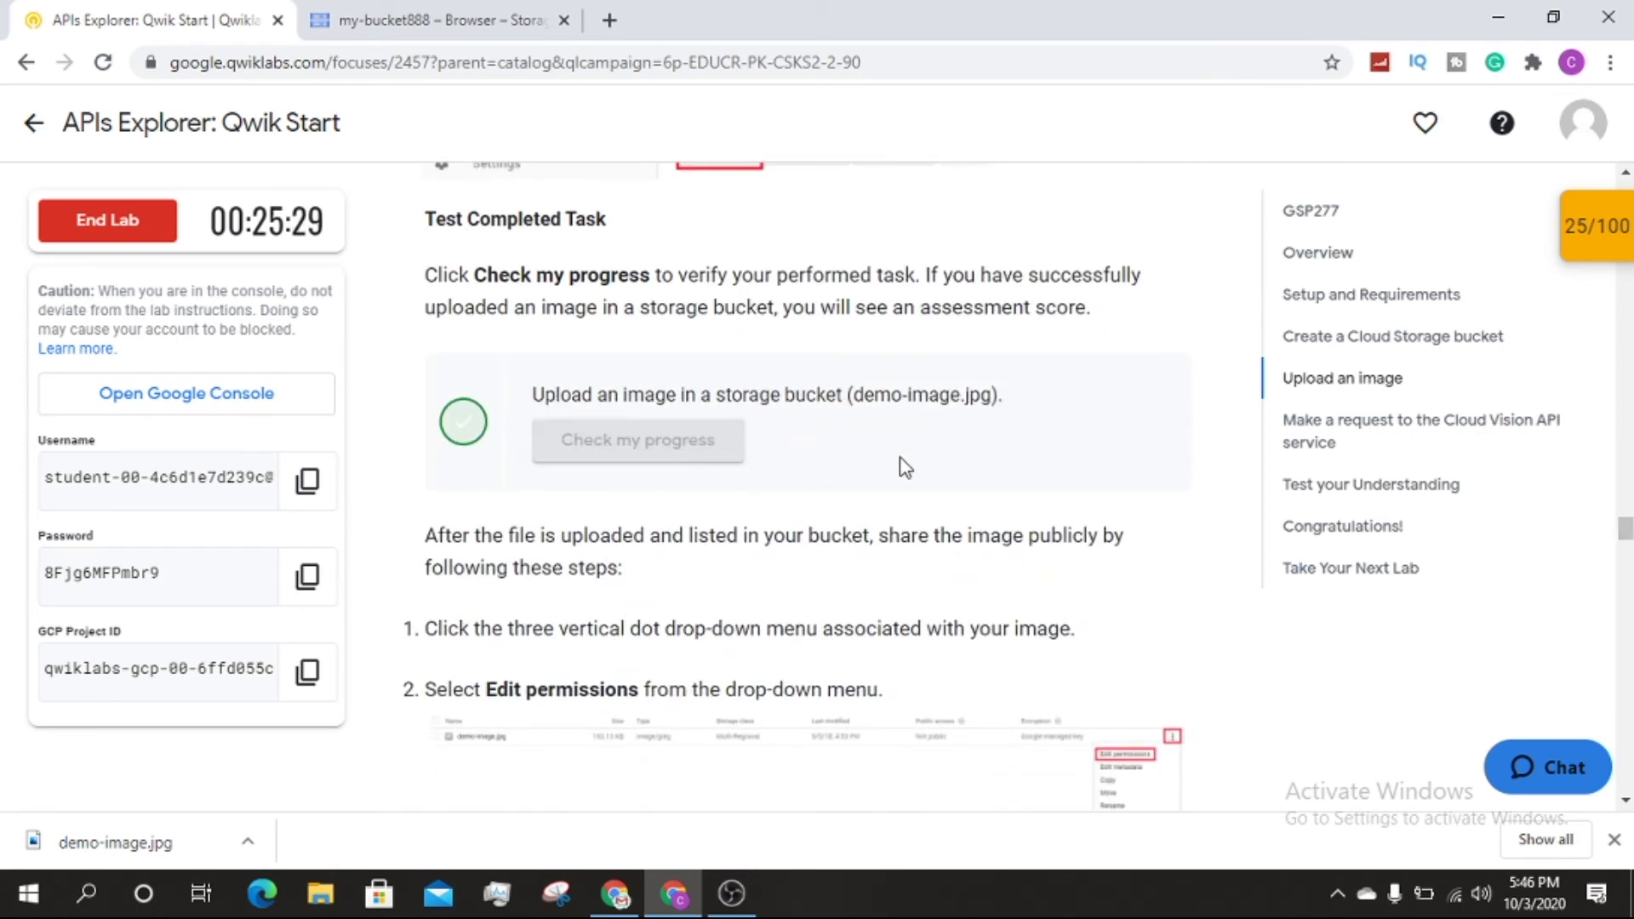
Step: Following the lab's sharing instructions, add a Public entry for allUsers with Reader access to demo-image.jpg's permissions, and copy the image's public URL
scroll(1625, 536, "down", 5)
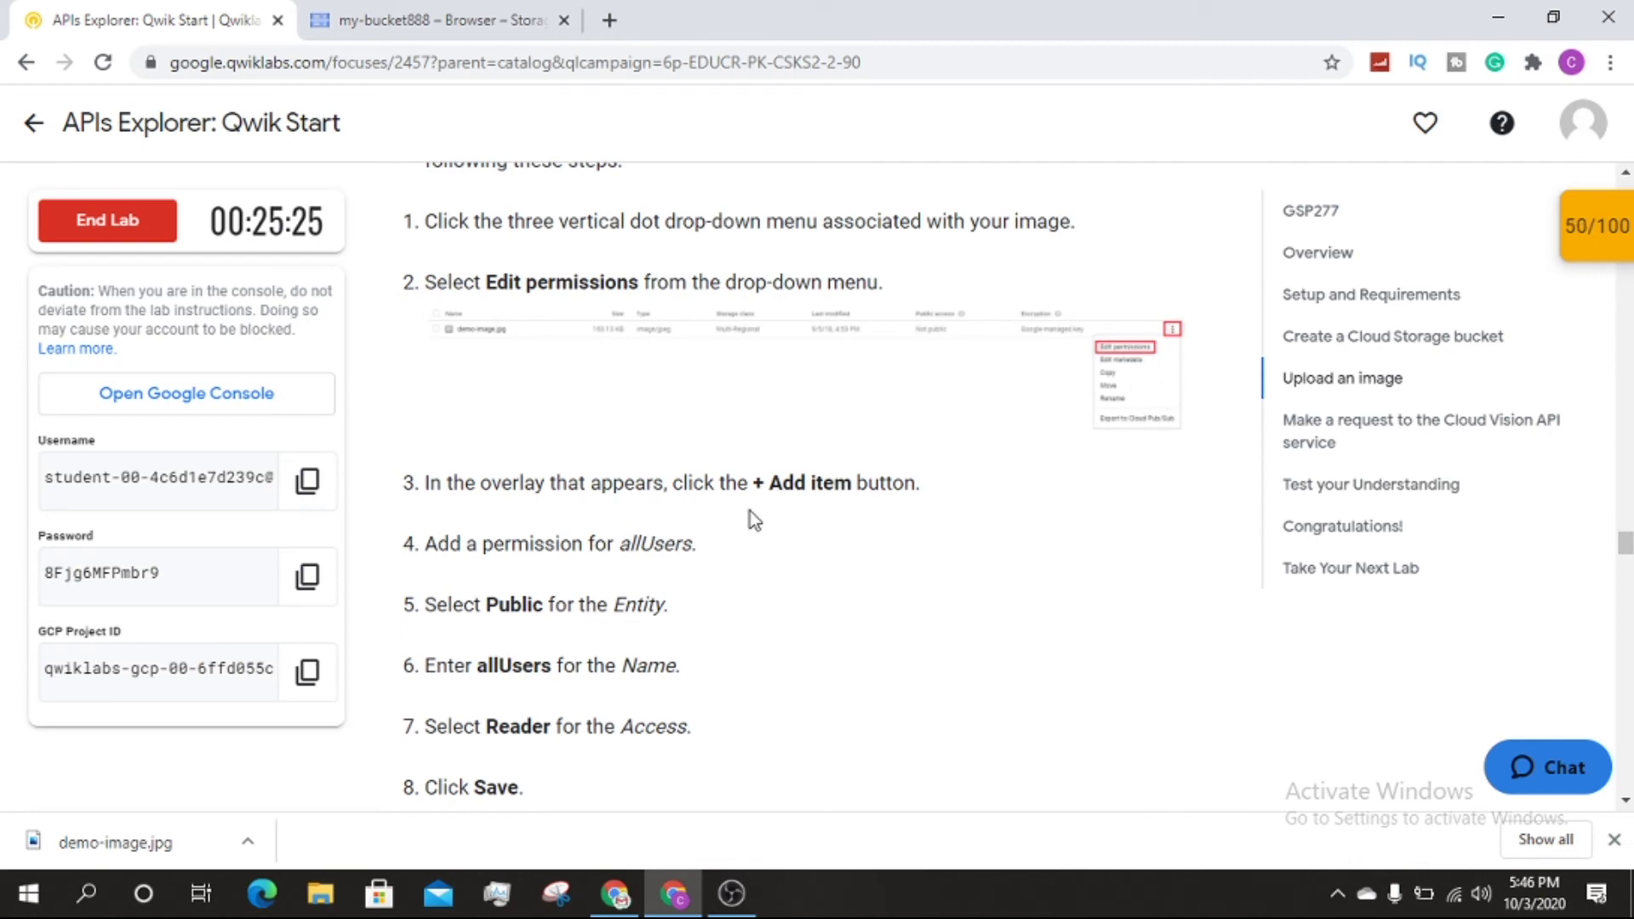
left_click_drag(886, 485, 768, 508)
left_click_drag(485, 604, 534, 604)
left_click_drag(485, 665, 528, 739)
left_click(411, 9)
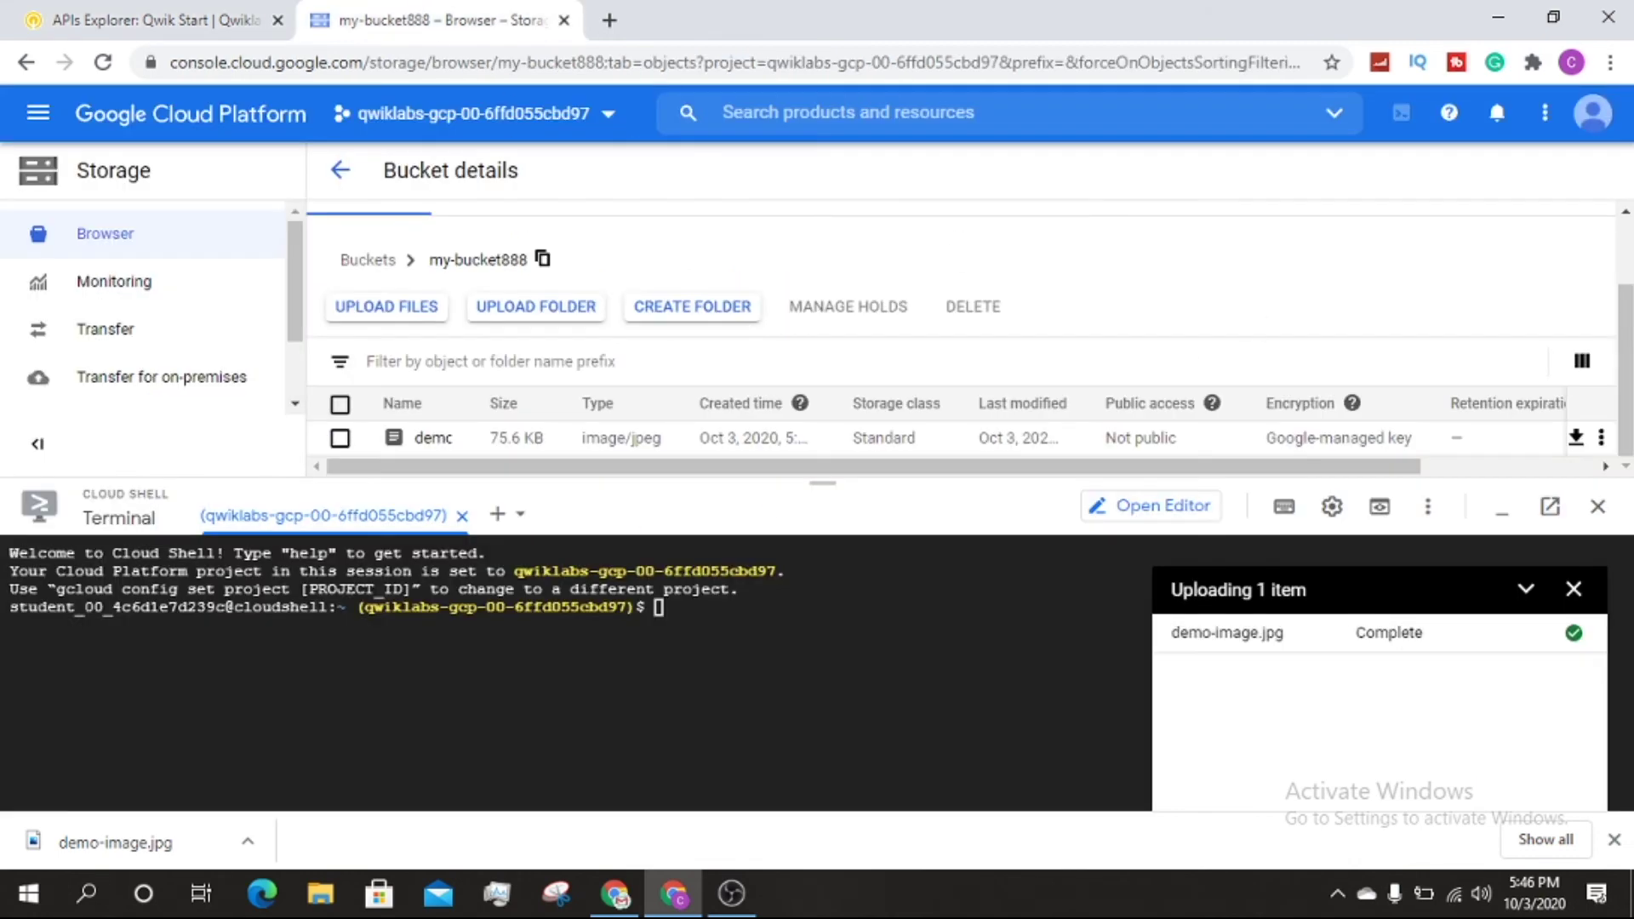
left_click(1600, 439)
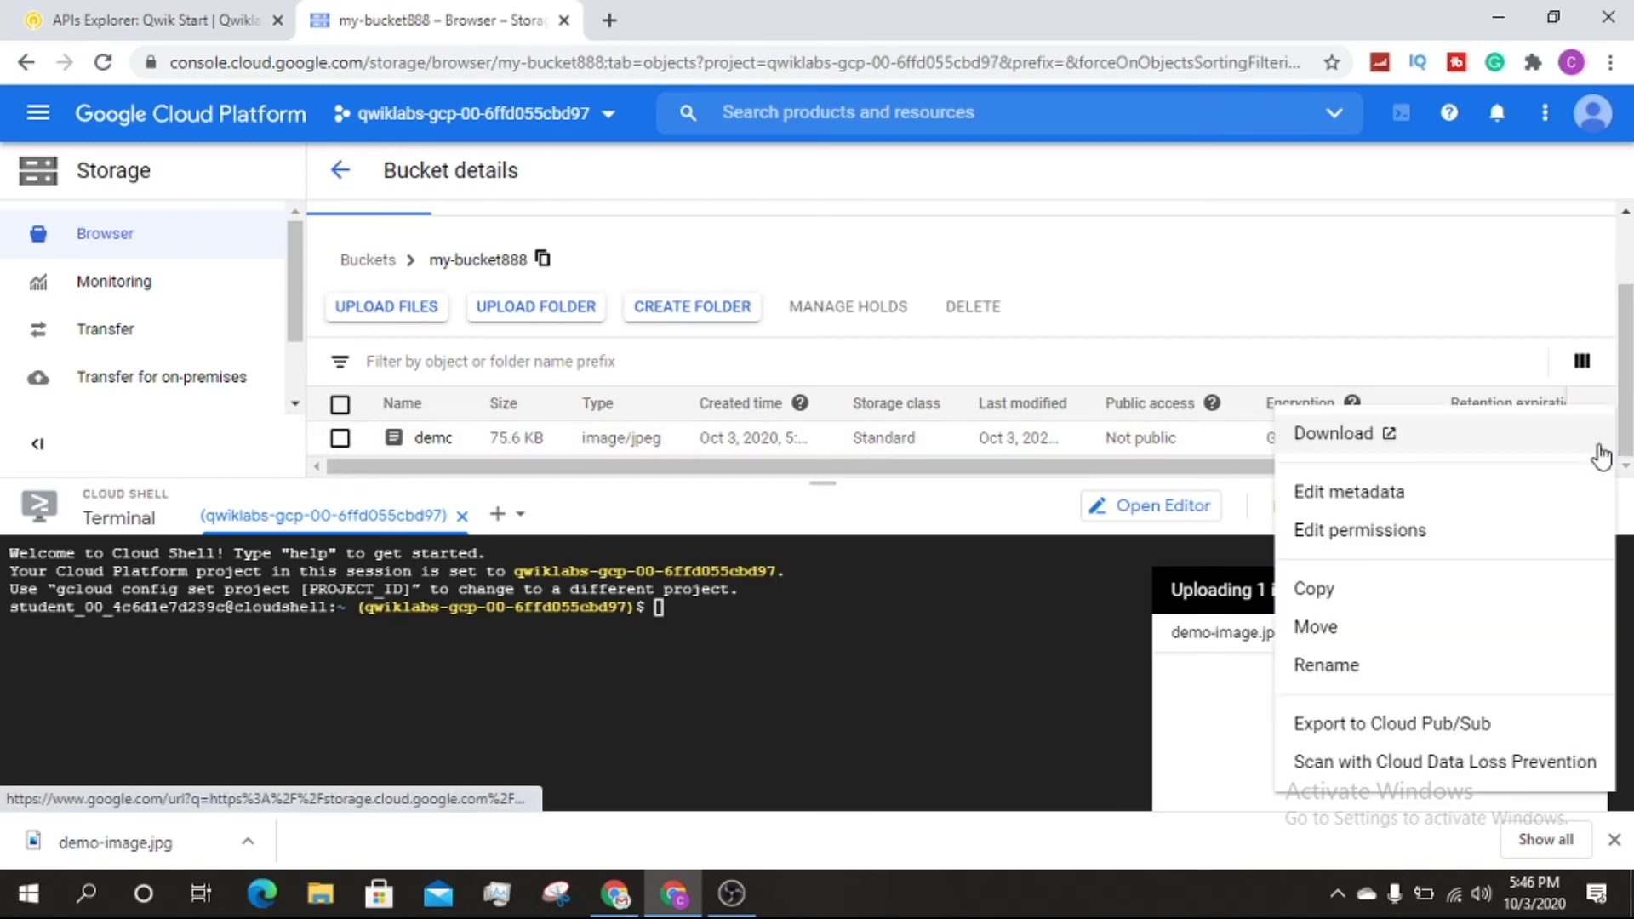
left_click(1421, 533)
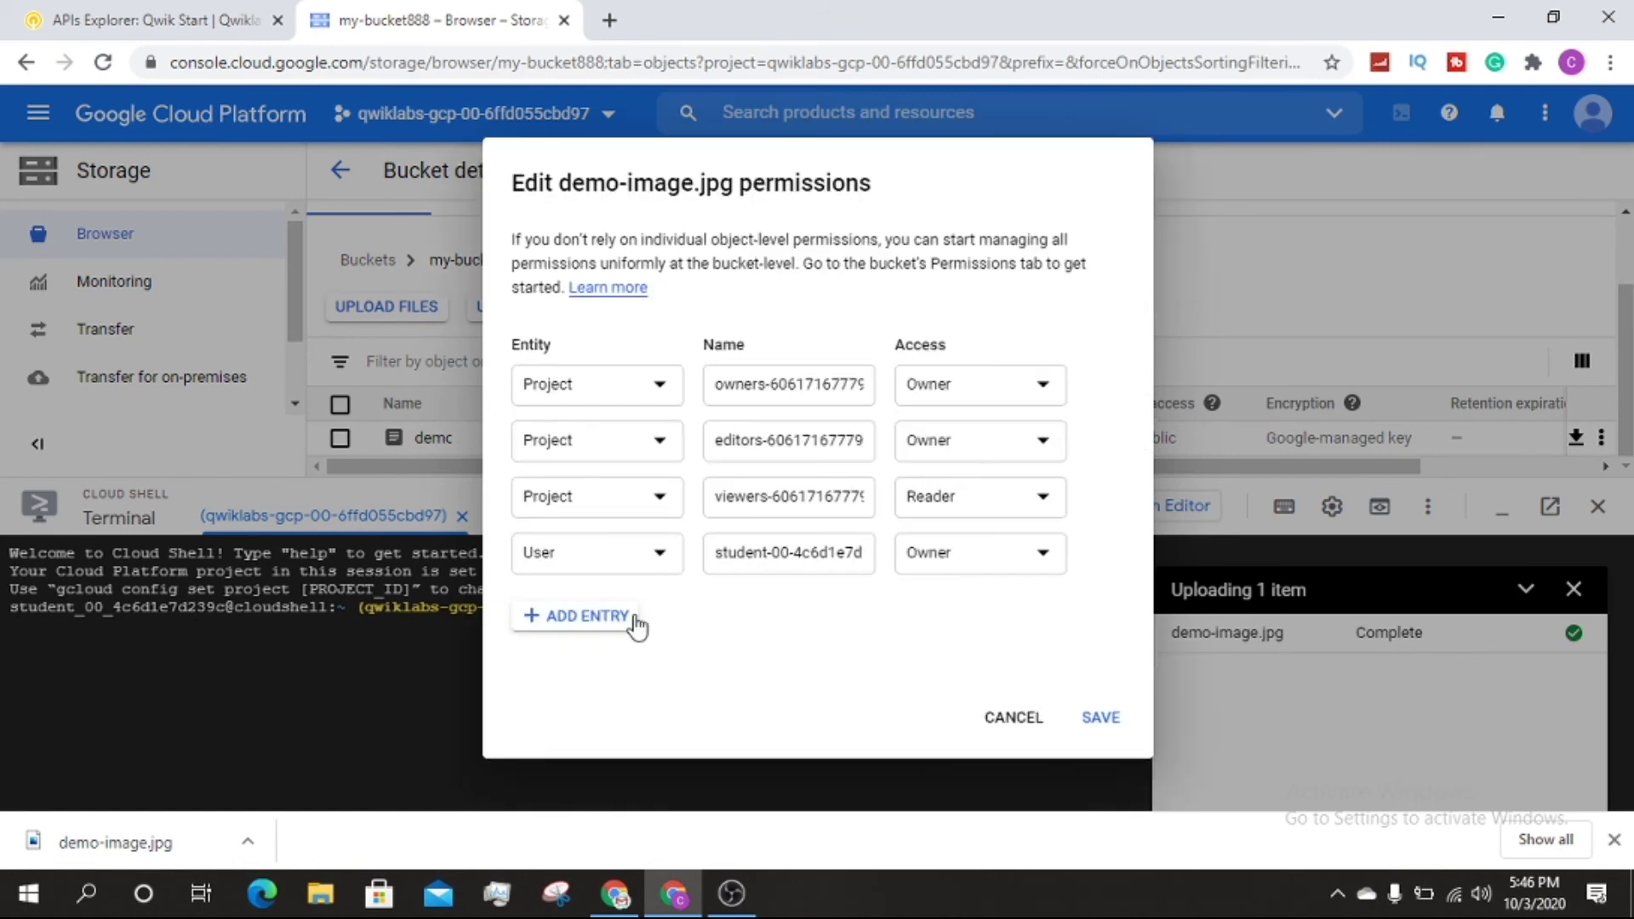
left_click(574, 612)
left_click(586, 595)
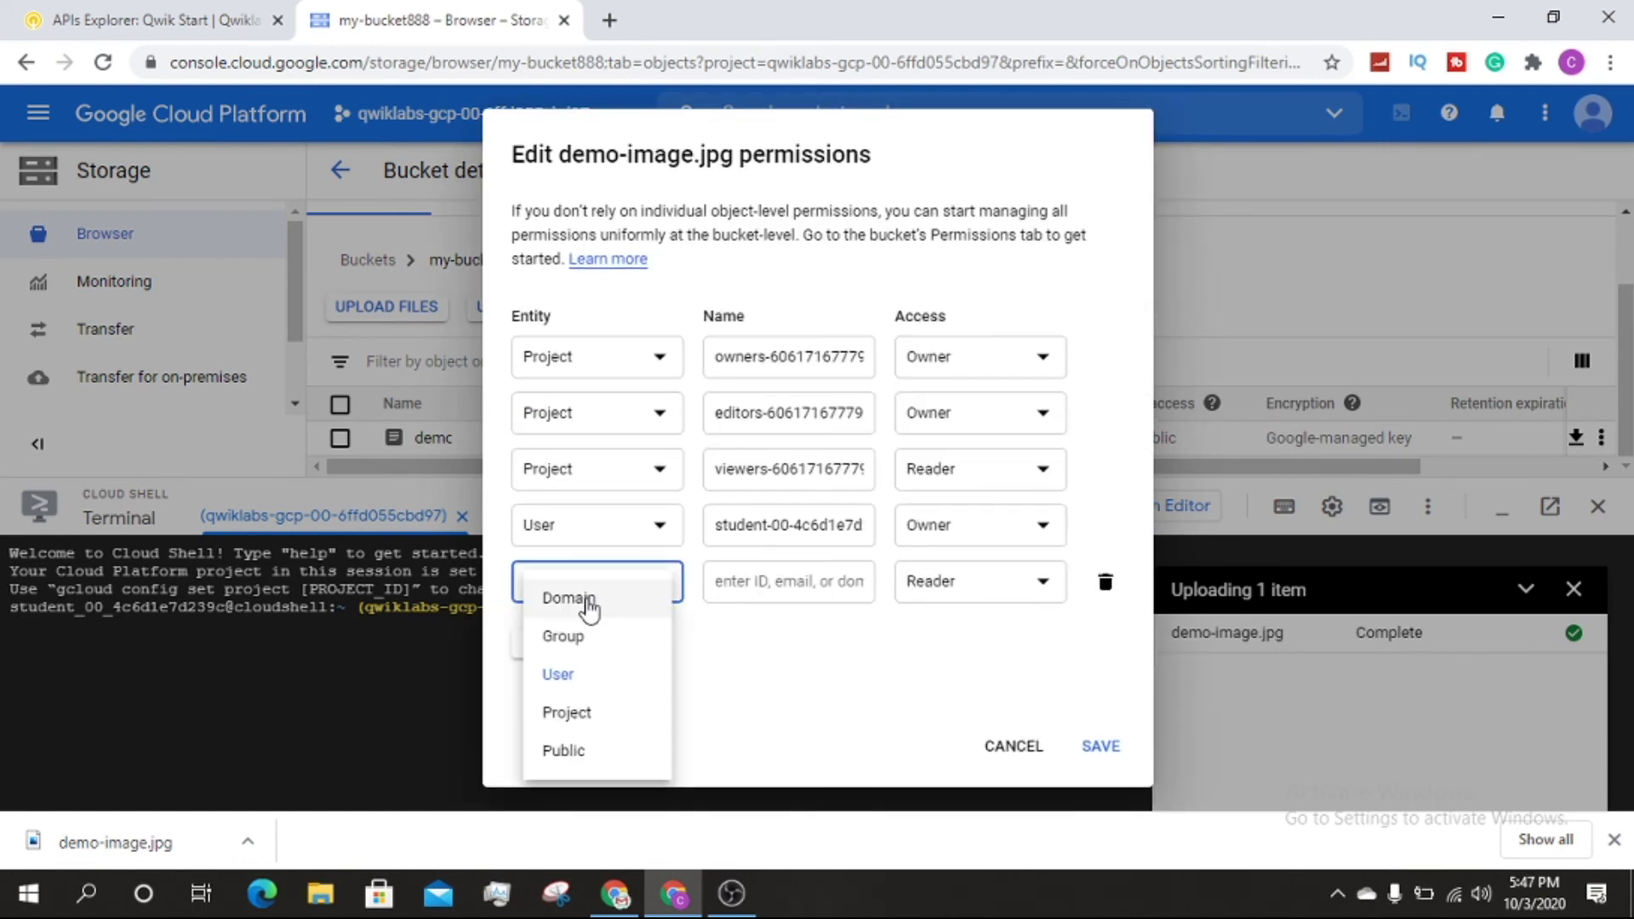
left_click(569, 749)
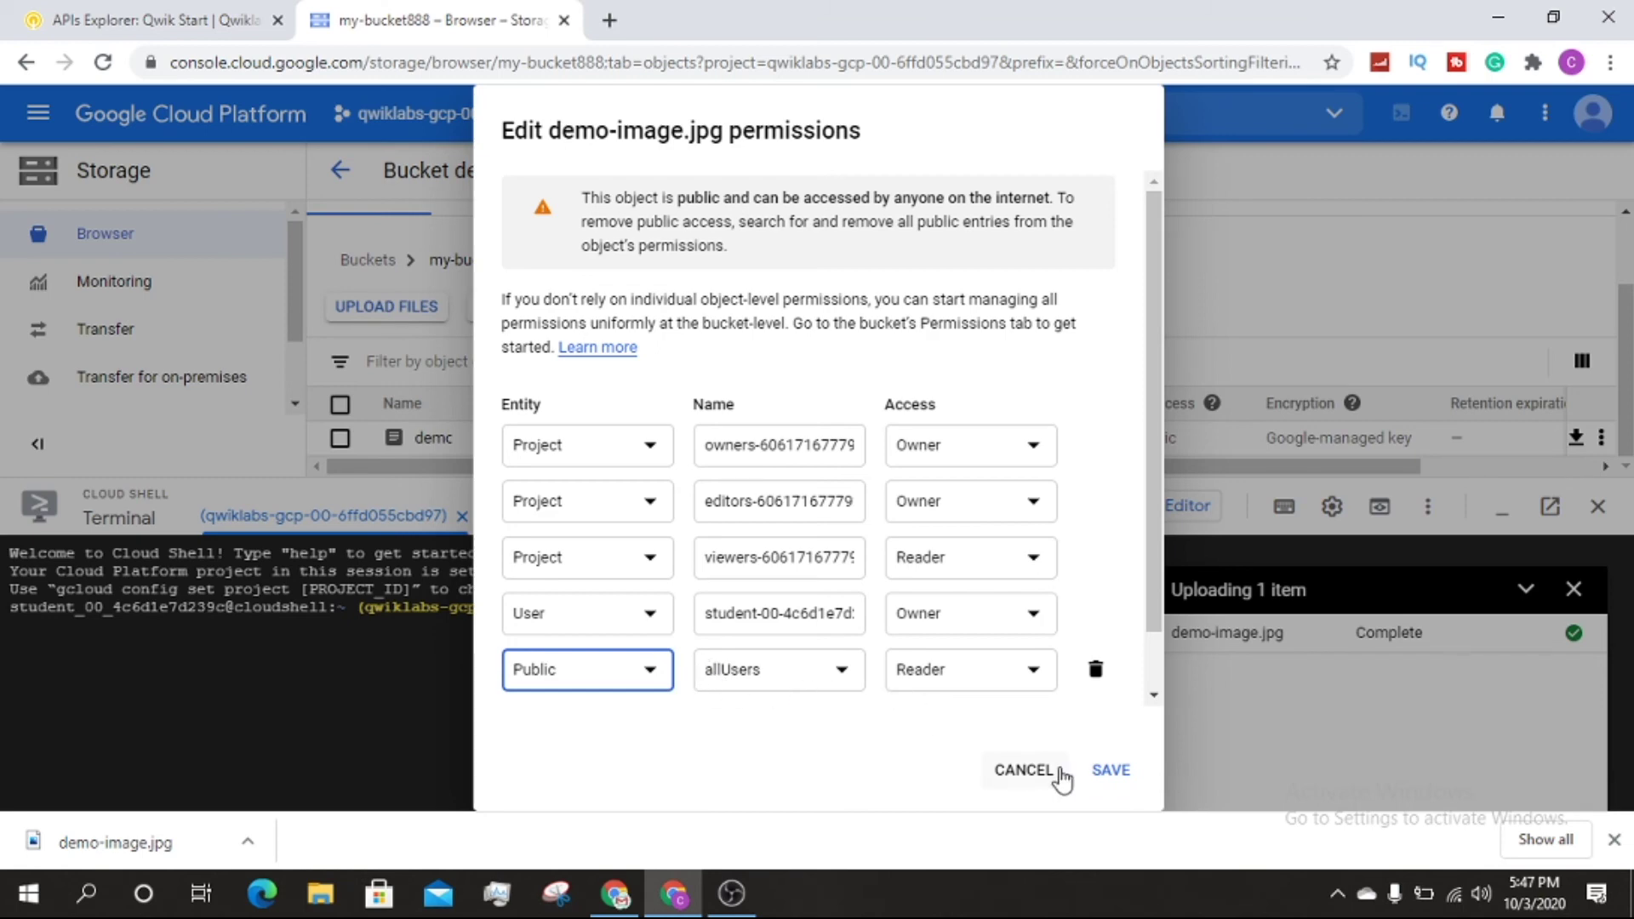
left_click(1109, 770)
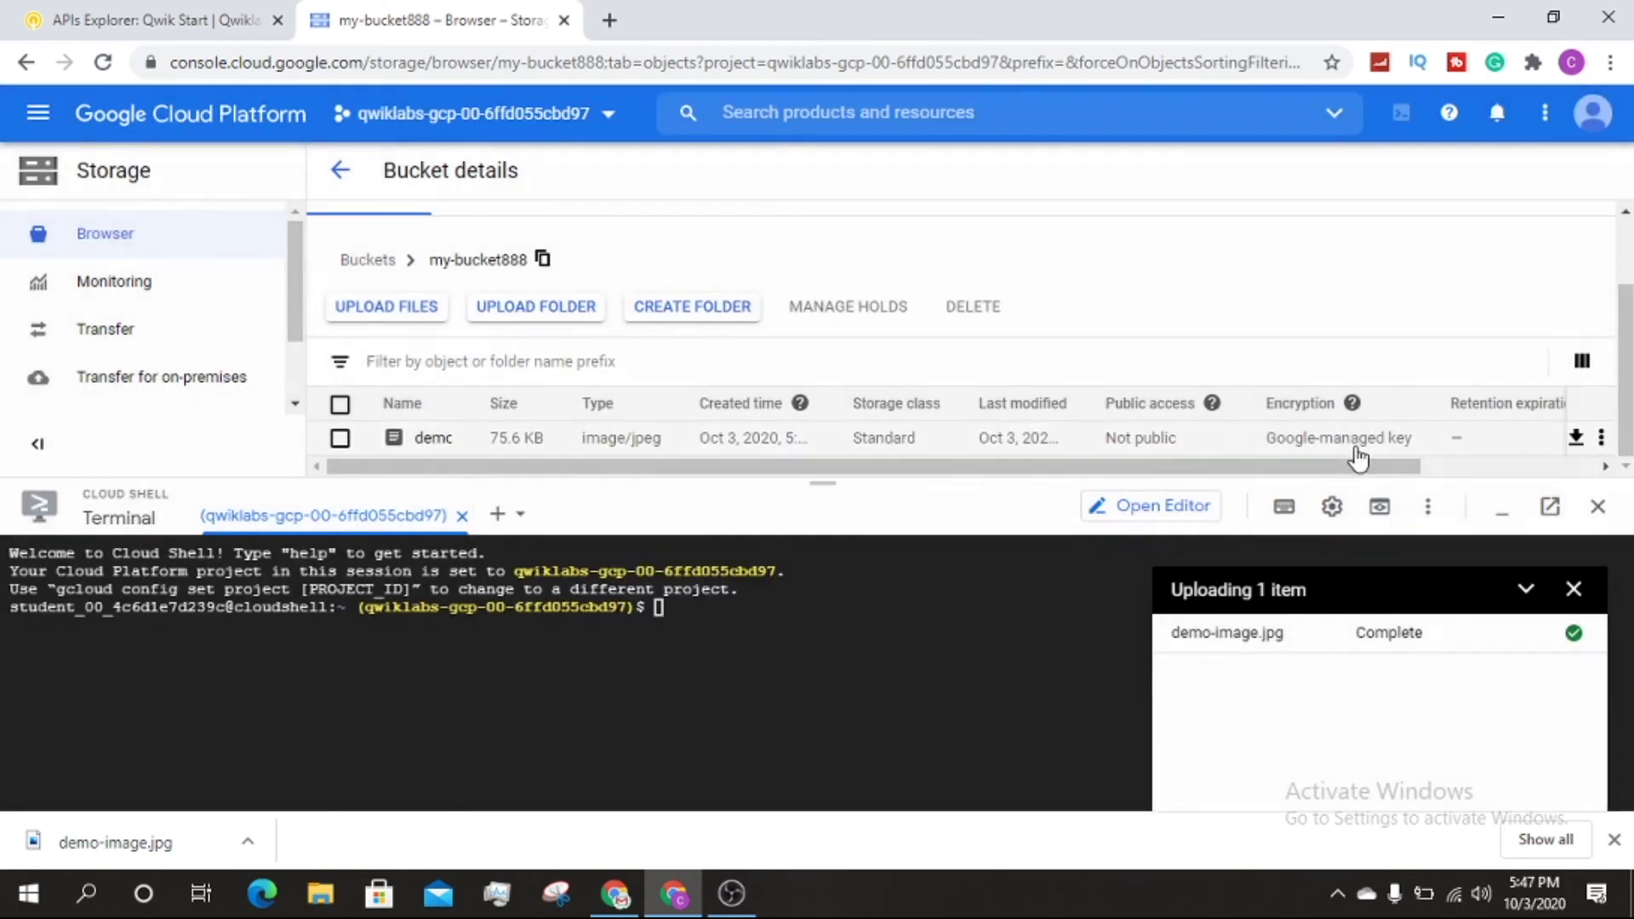
left_click(1294, 437)
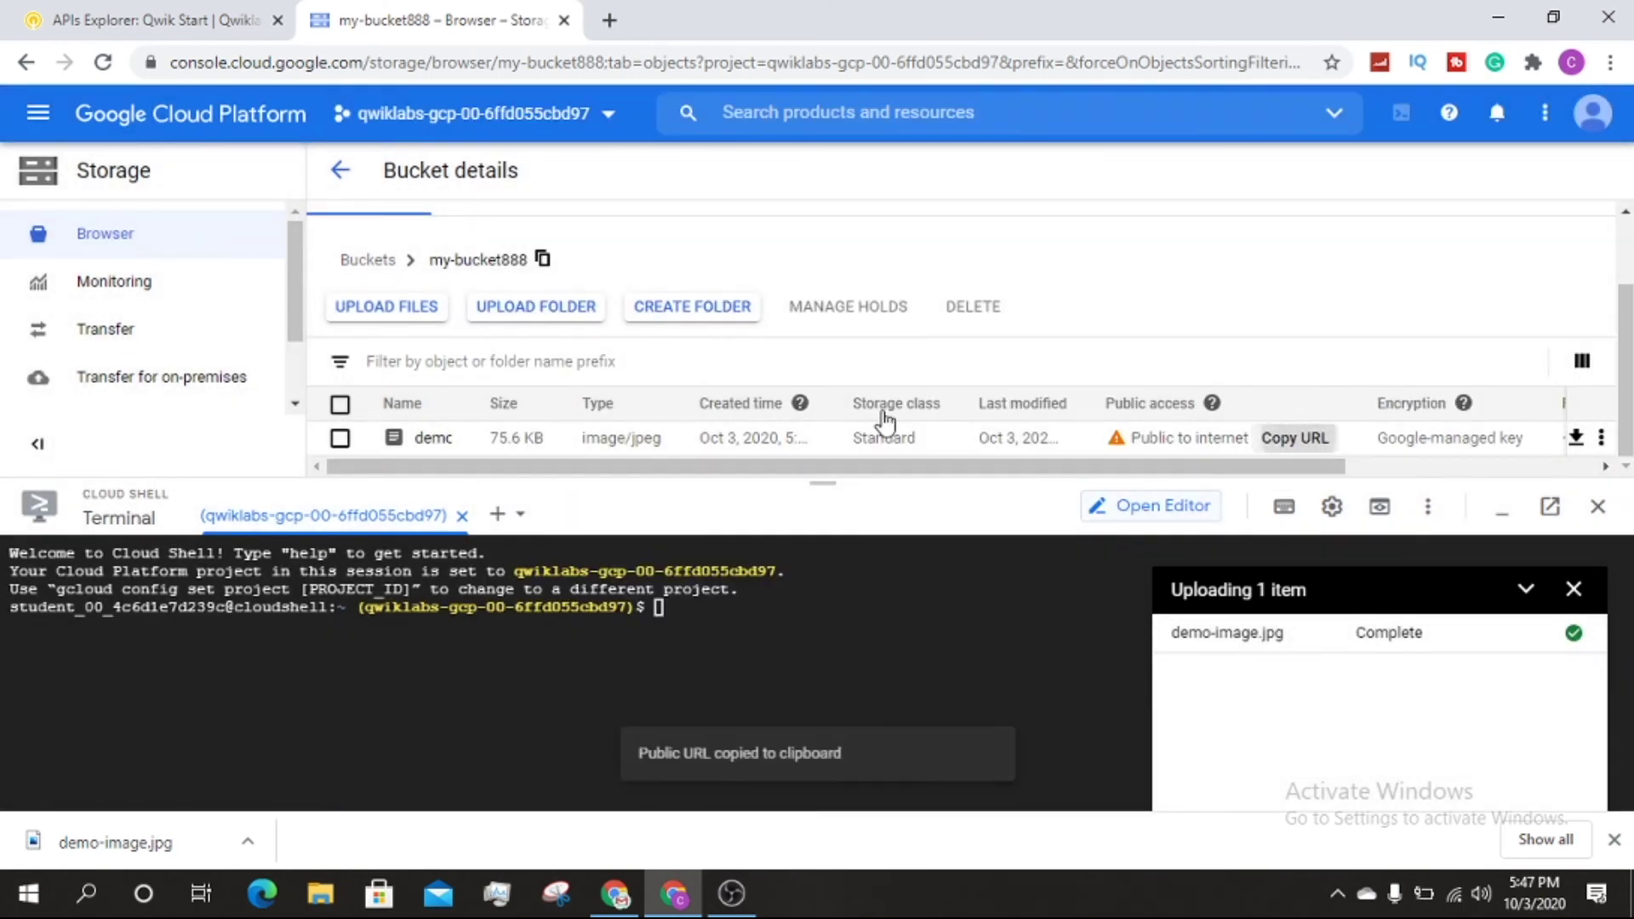
Step: Check the lab progress for making the uploaded image publicly accessible, and review the scores of all checkpoints
key("ctrl+1")
scroll(1625, 544, "down", 5)
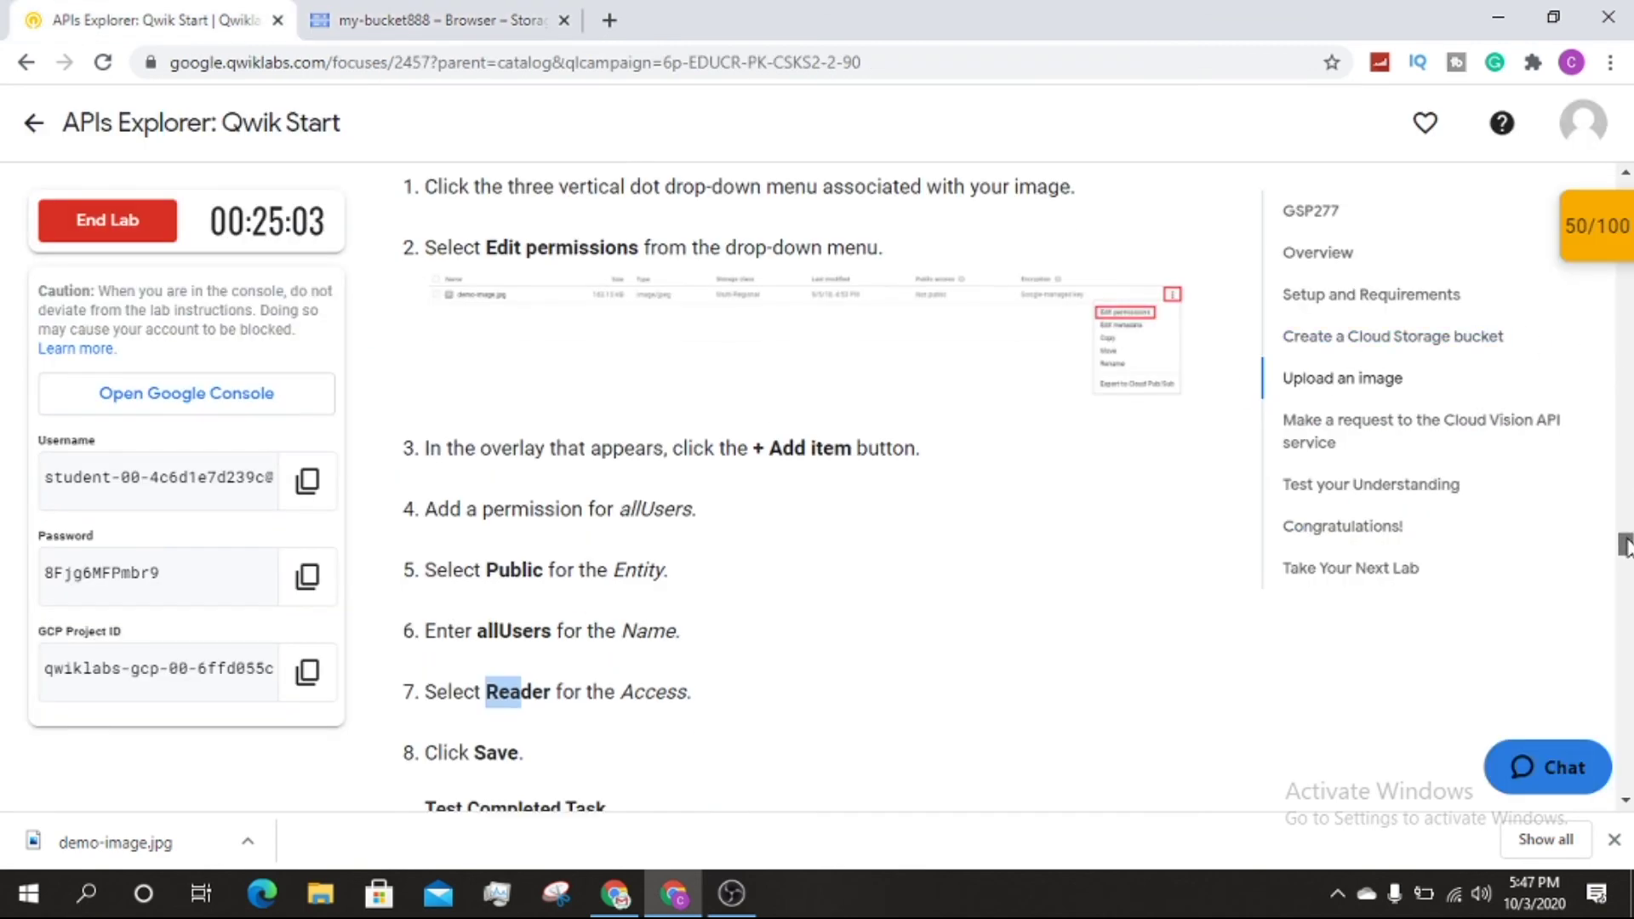
left_click(701, 599)
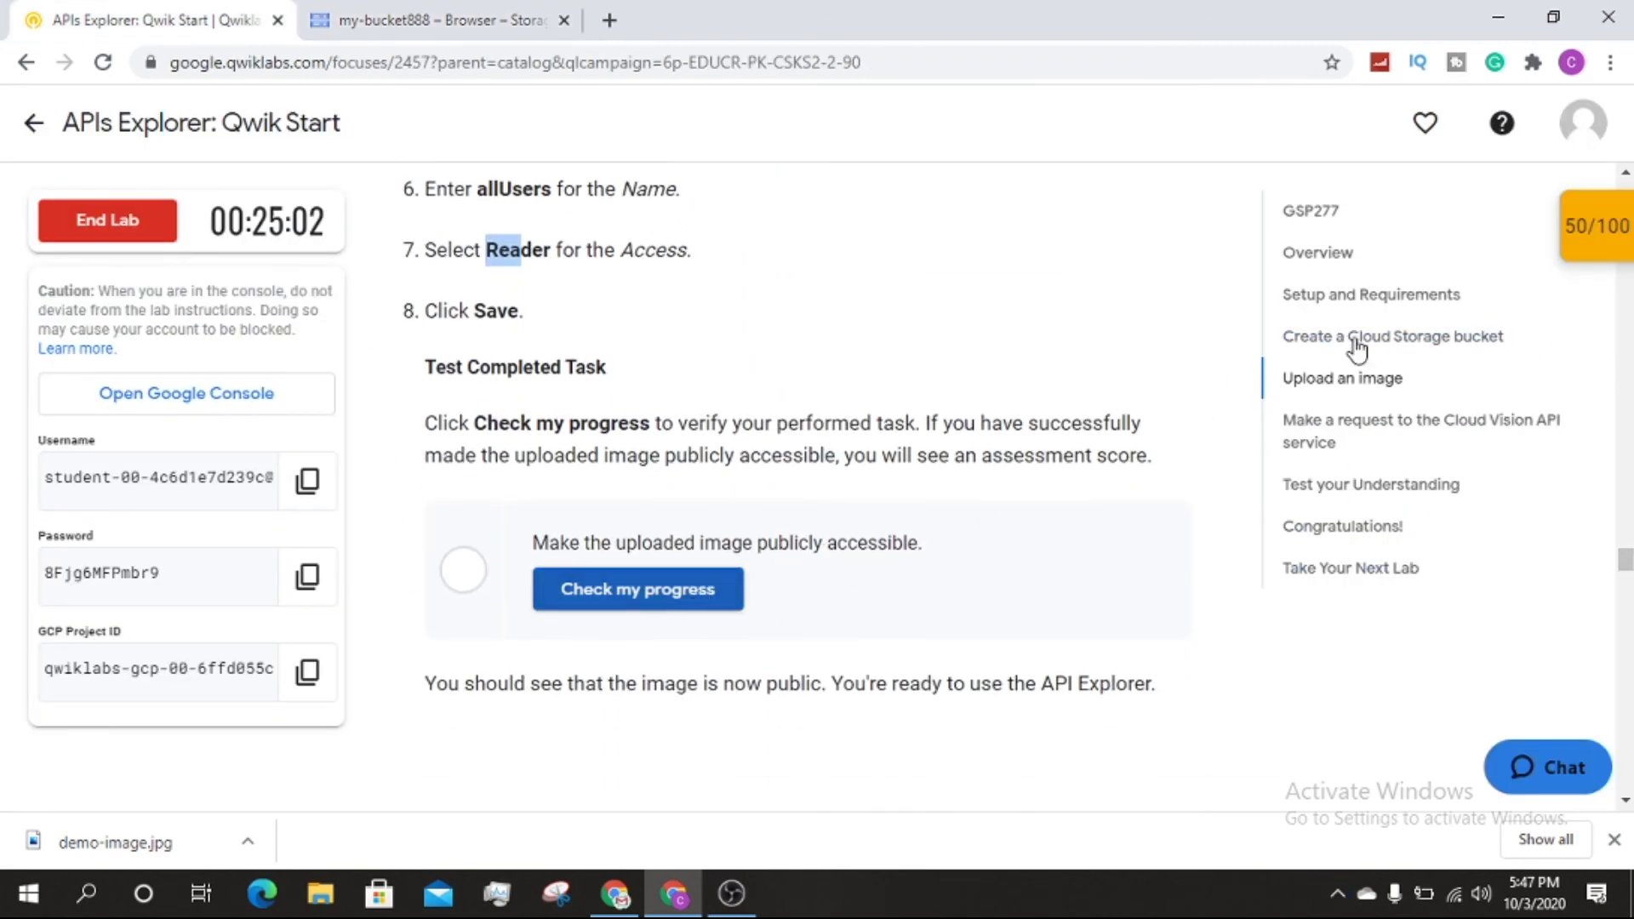
left_click(1591, 242)
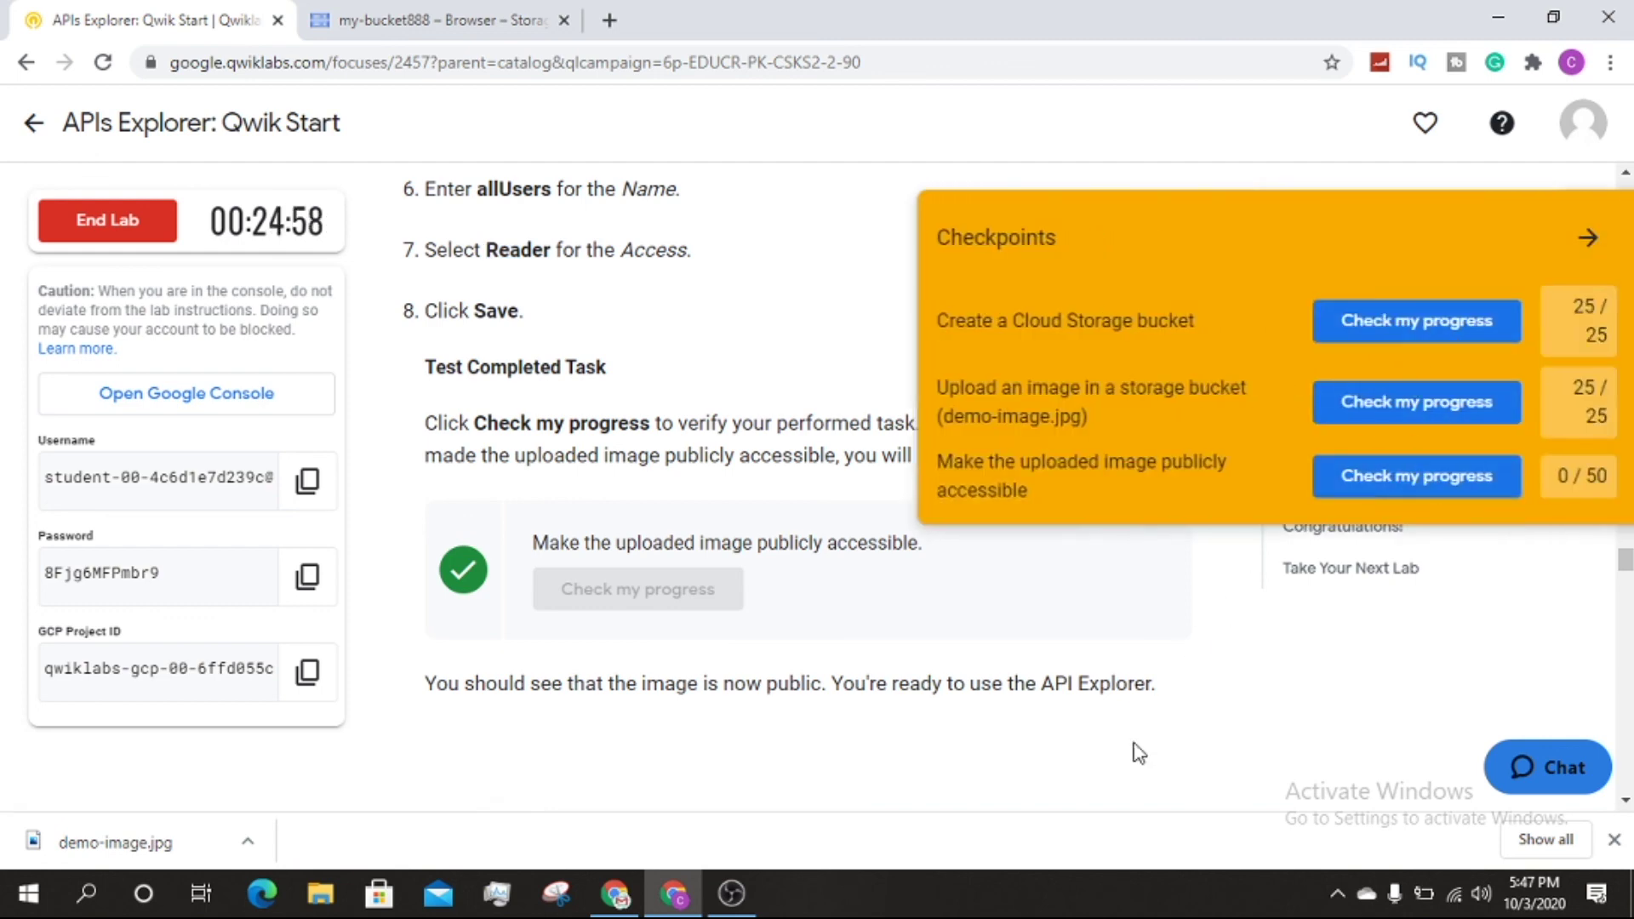
left_click(1027, 244)
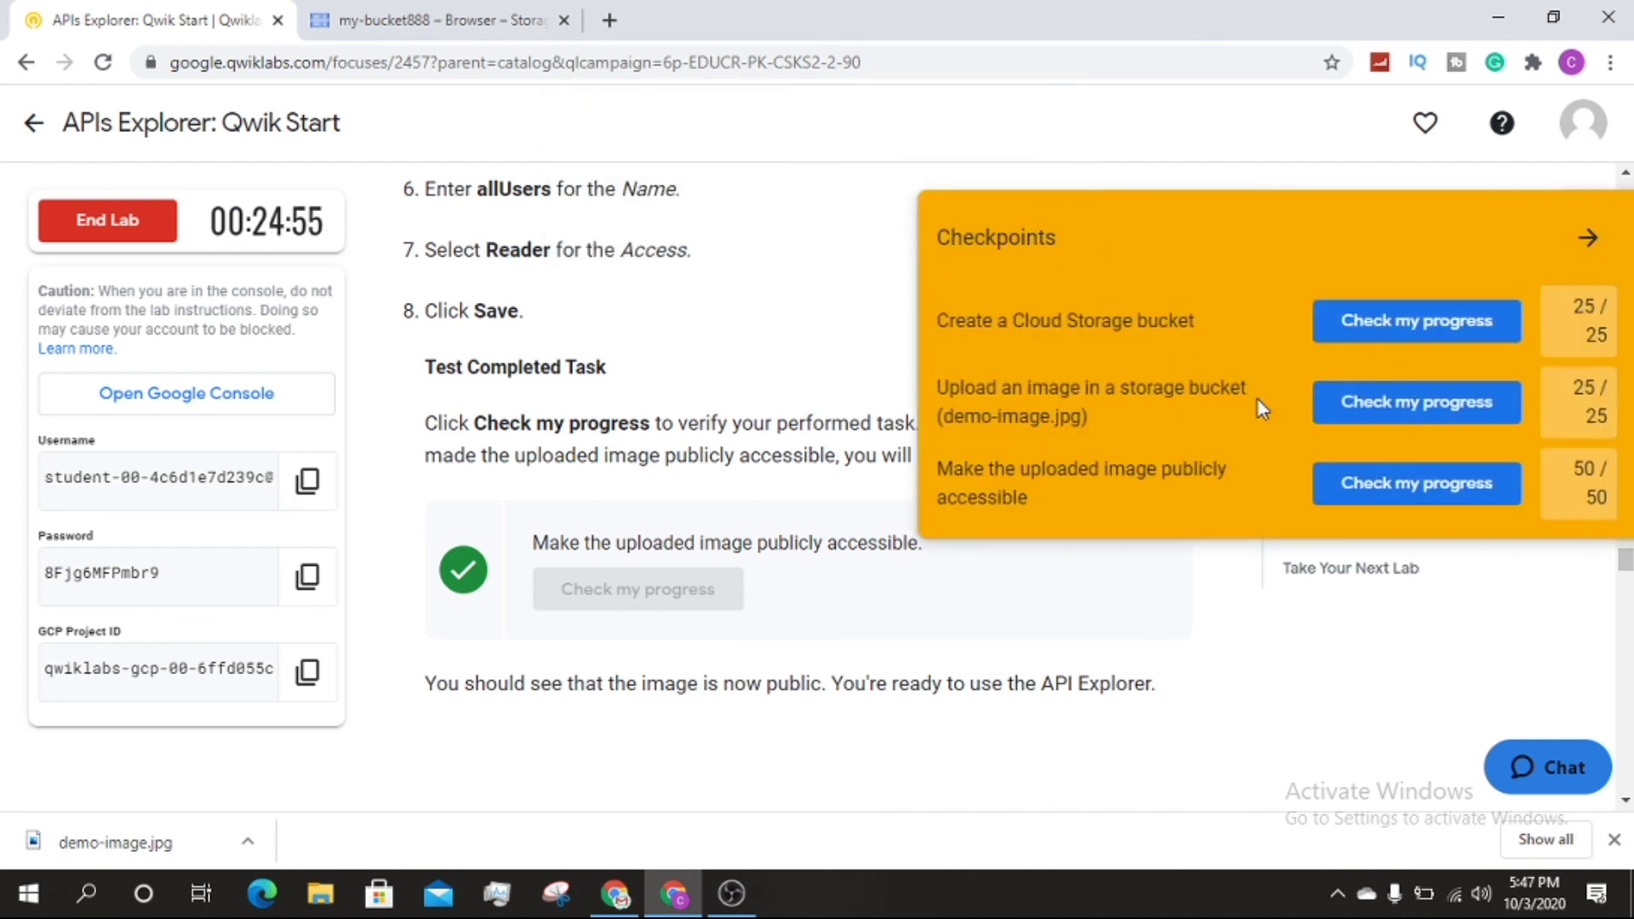
left_click(1588, 240)
Step: Answer True to the lab's quiz questions about object names within a bucket and publicly shared objects
left_click_drag(1626, 544, 1624, 699)
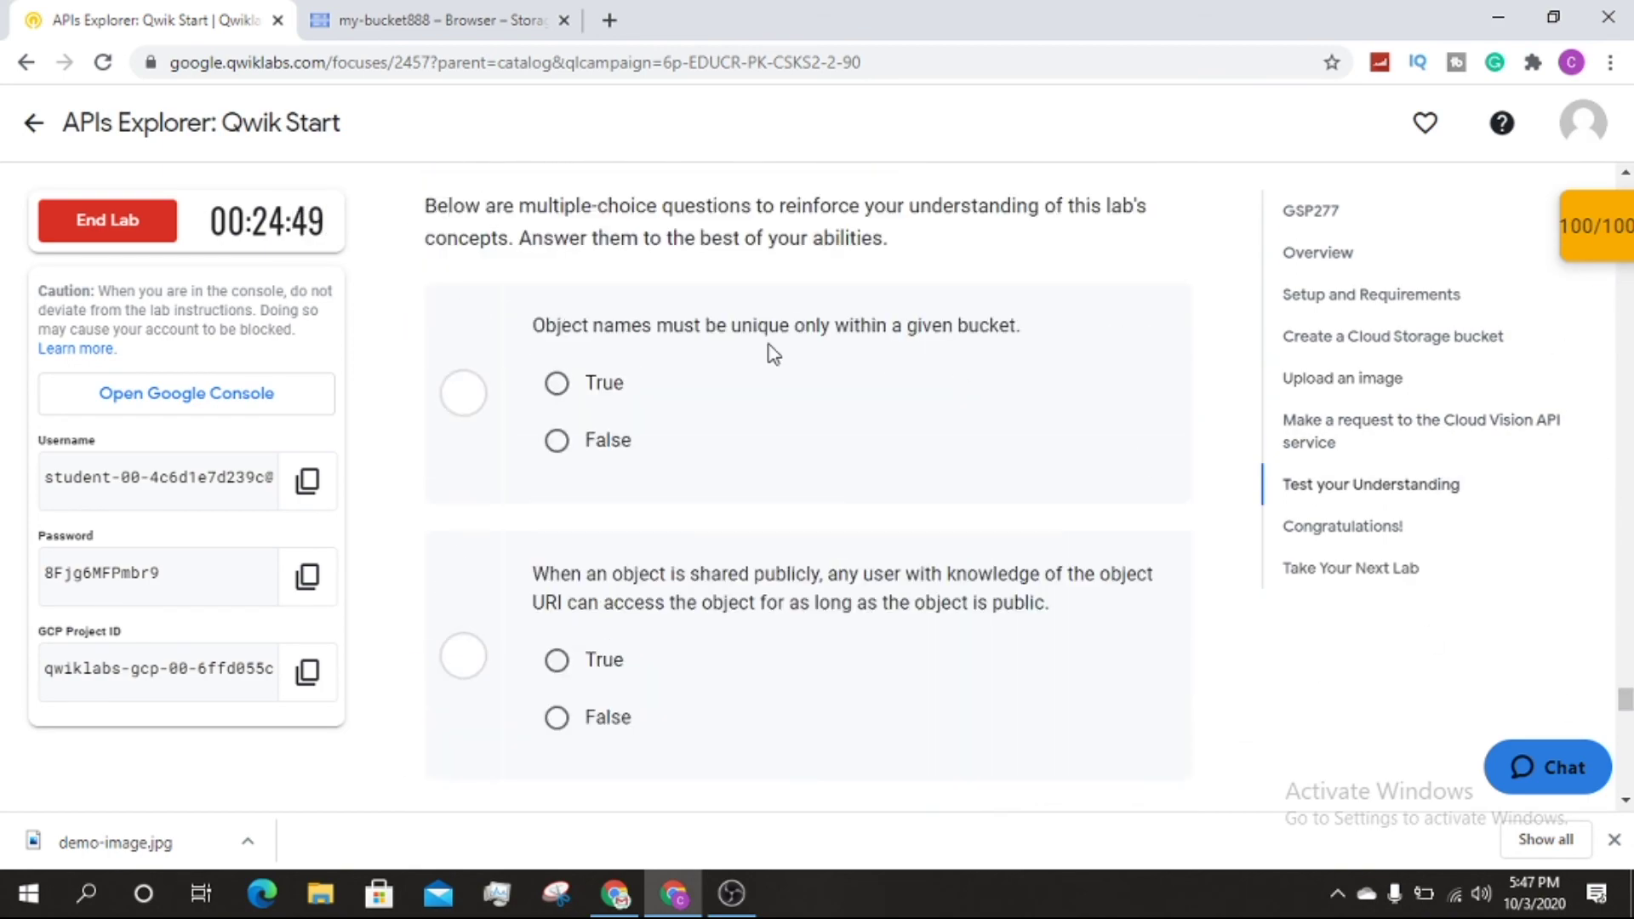
left_click(539, 377)
left_click(584, 663)
Step: End the lab and give it a two-star satisfaction rating
left_click(85, 228)
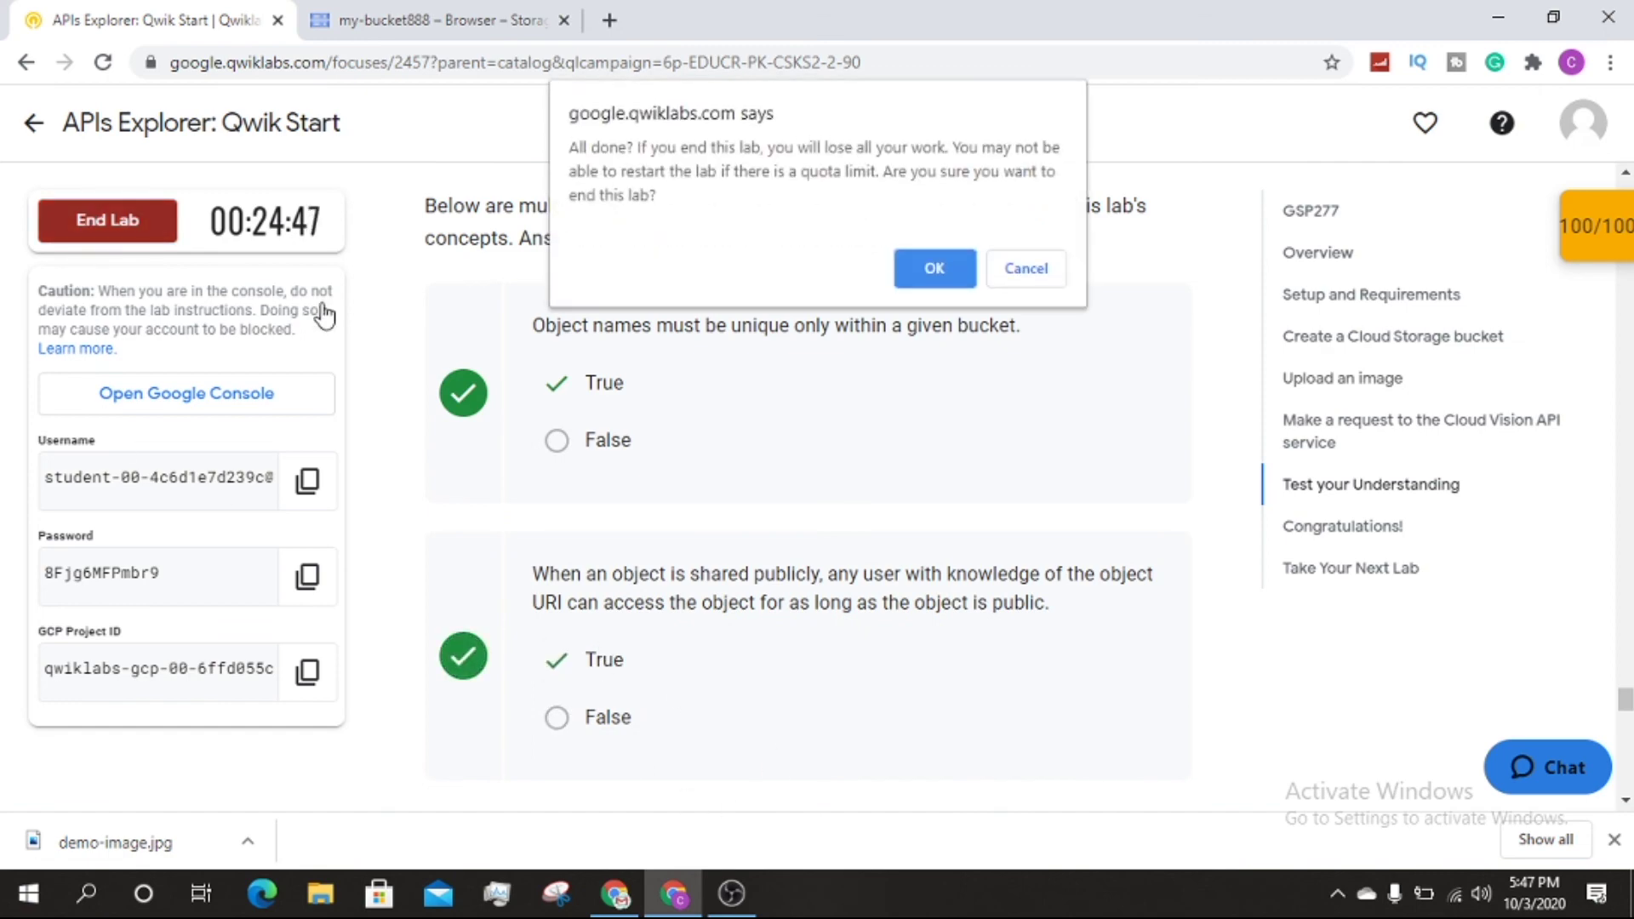
left_click(929, 266)
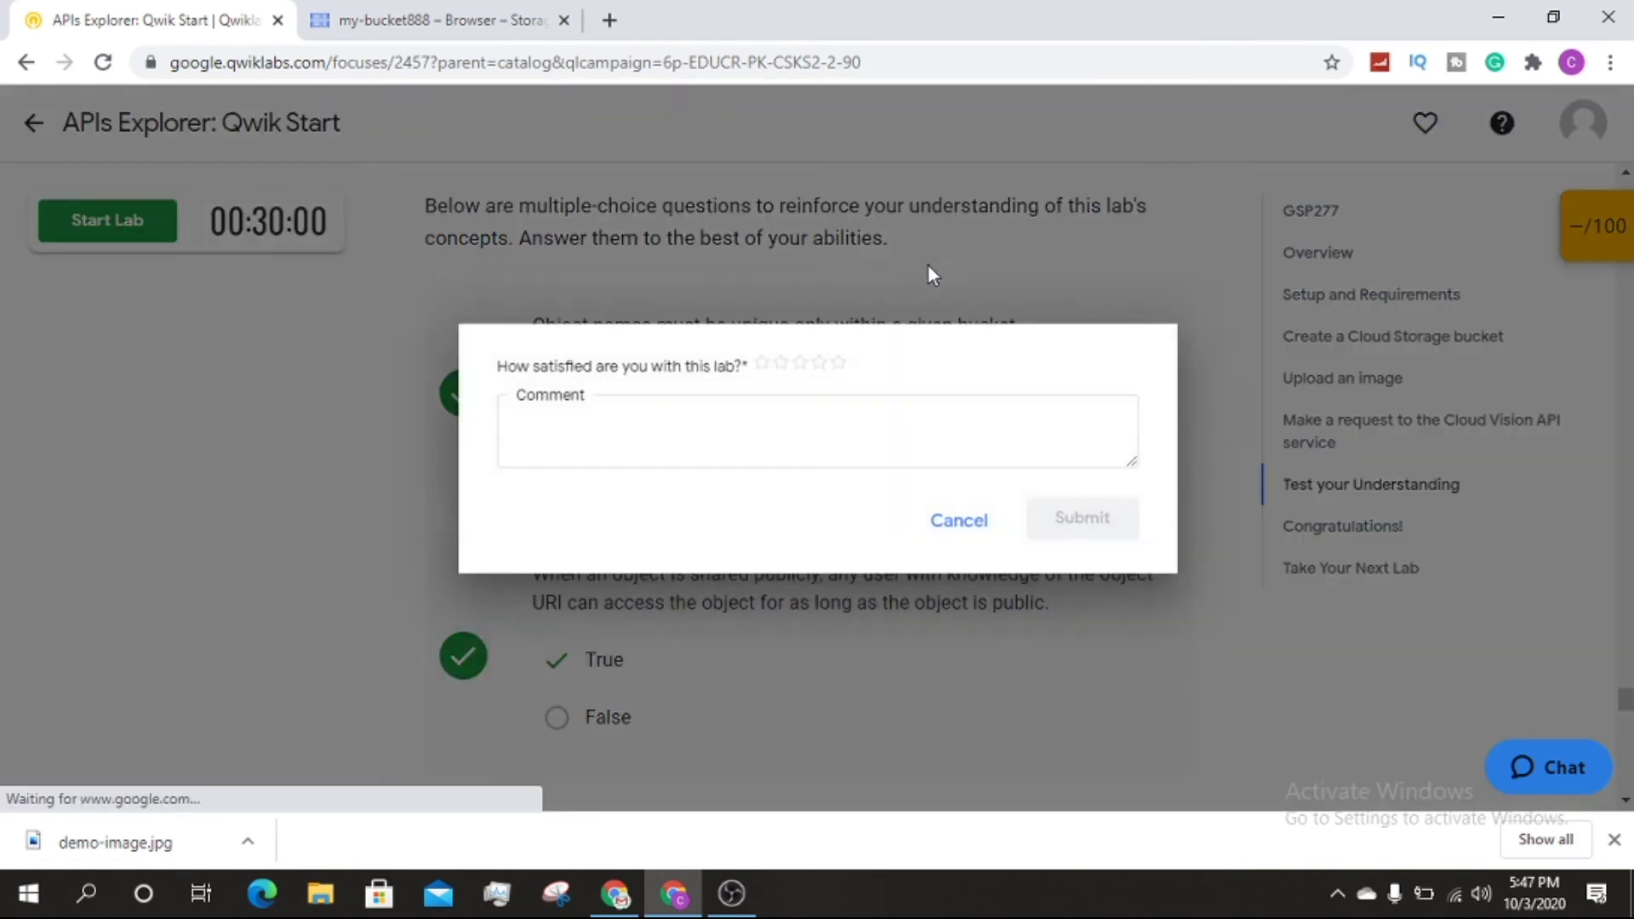
left_click(780, 362)
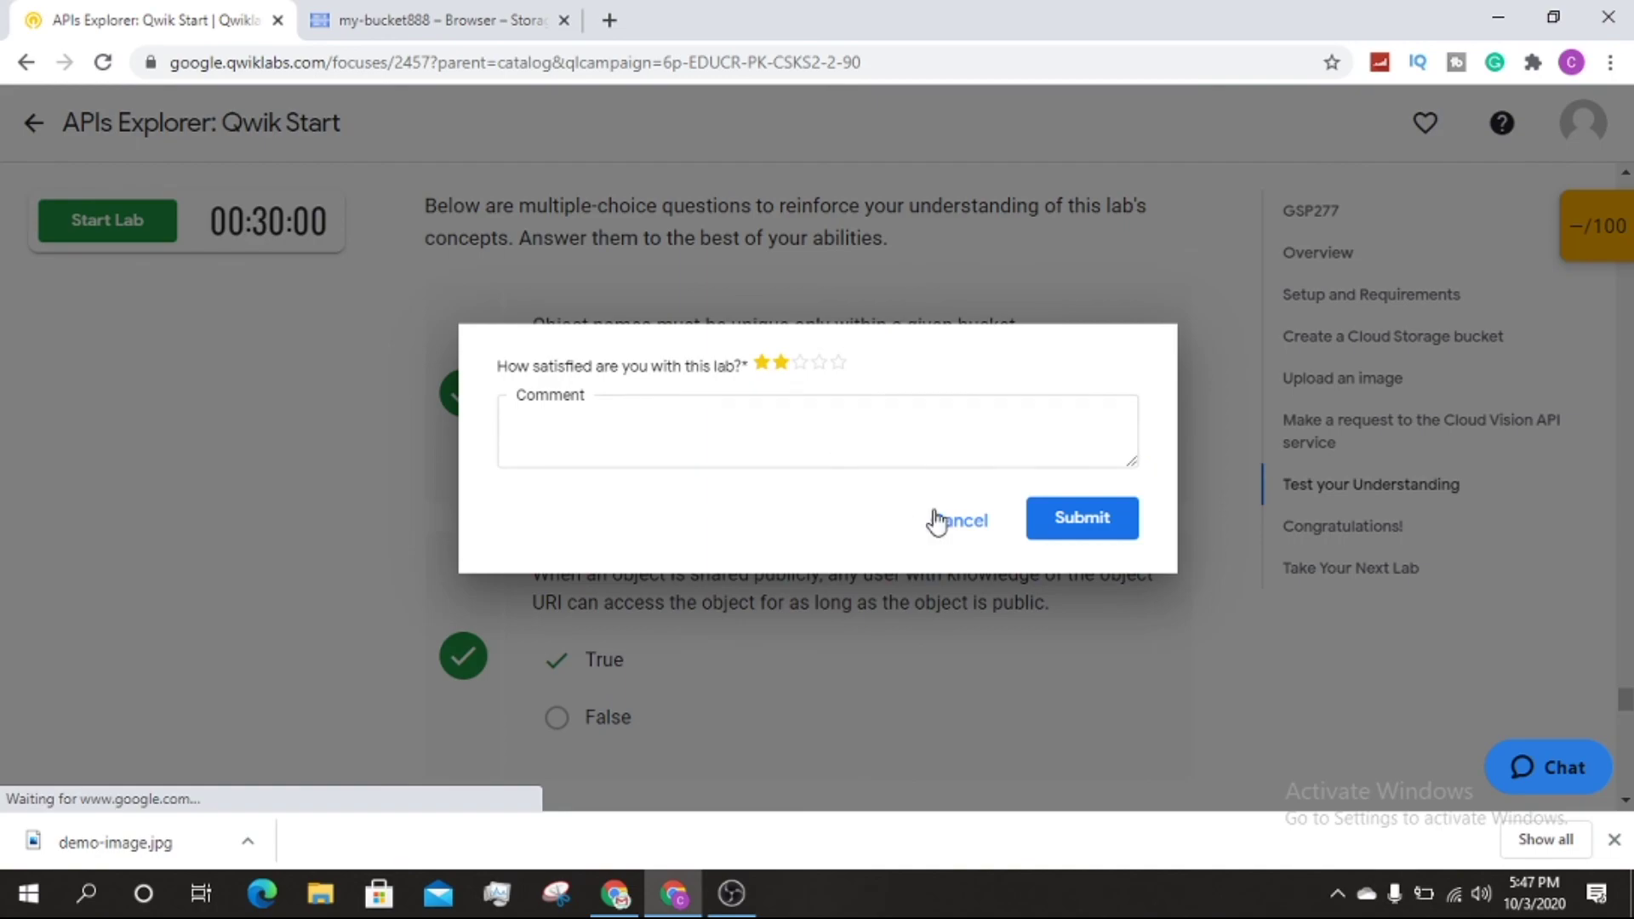